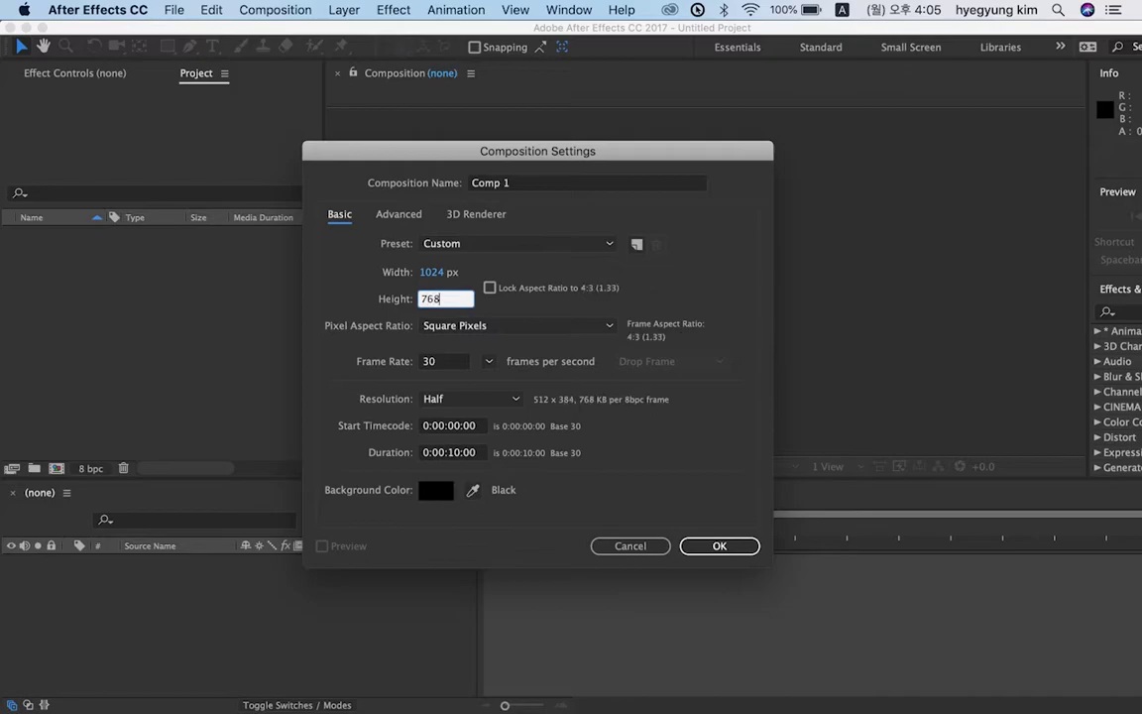
- Create the composition with a height of 768 px and its resolution set to Full
click(497, 309)
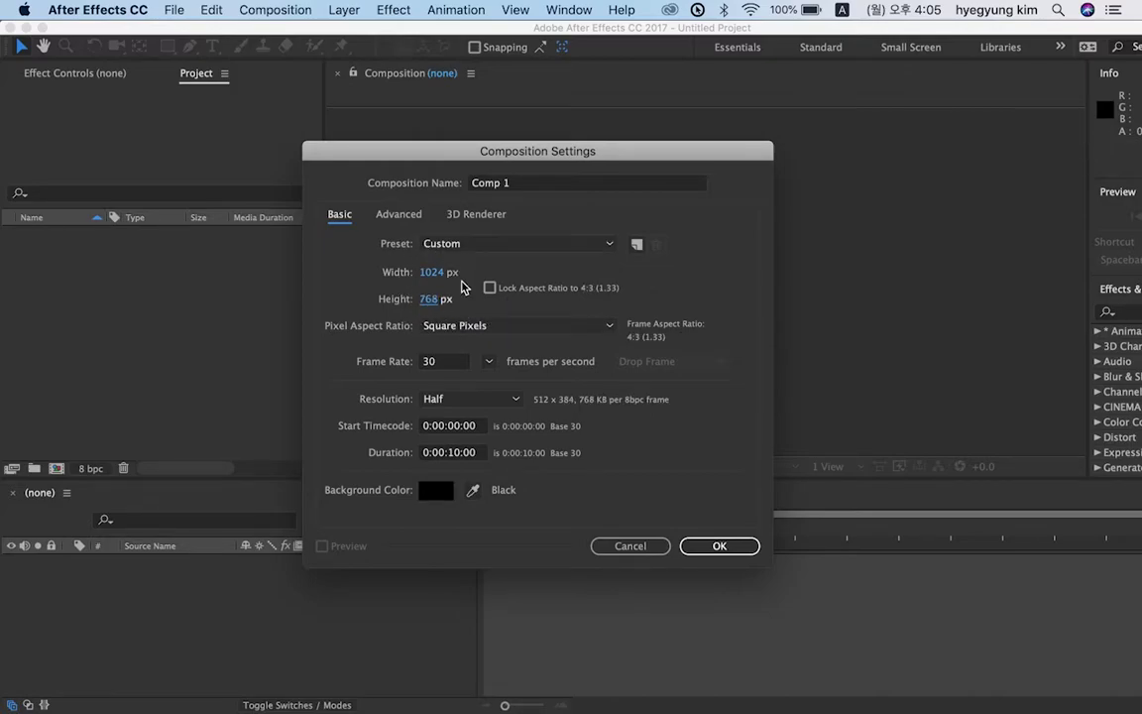
click(480, 403)
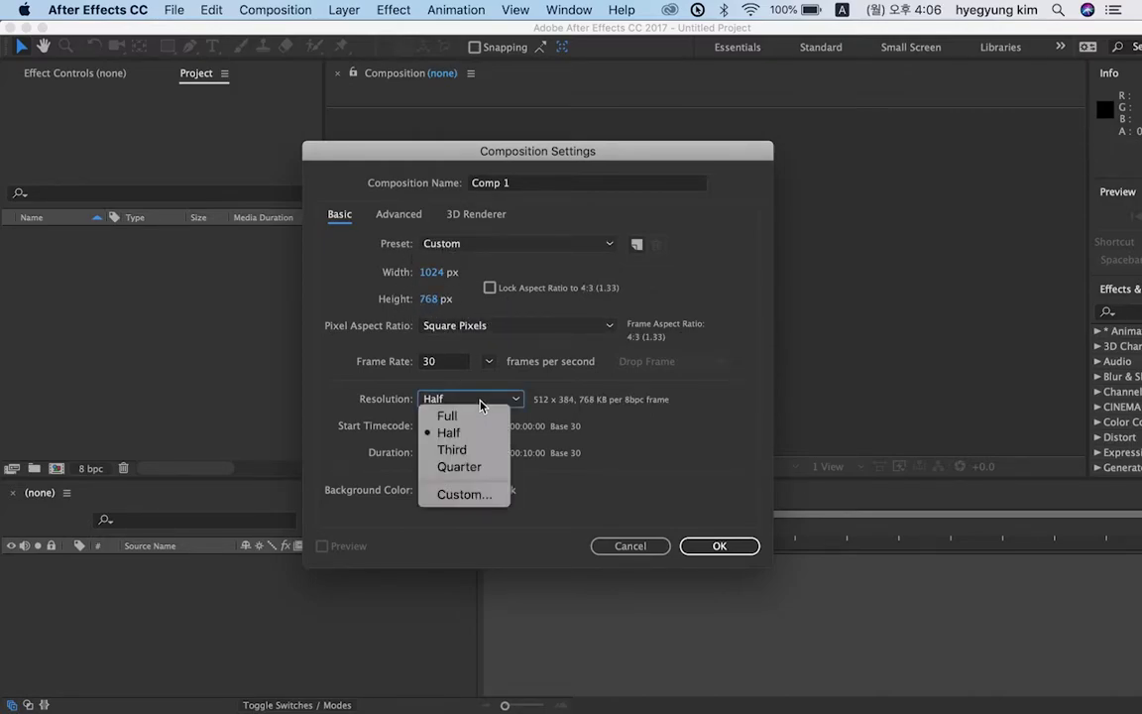
click(441, 413)
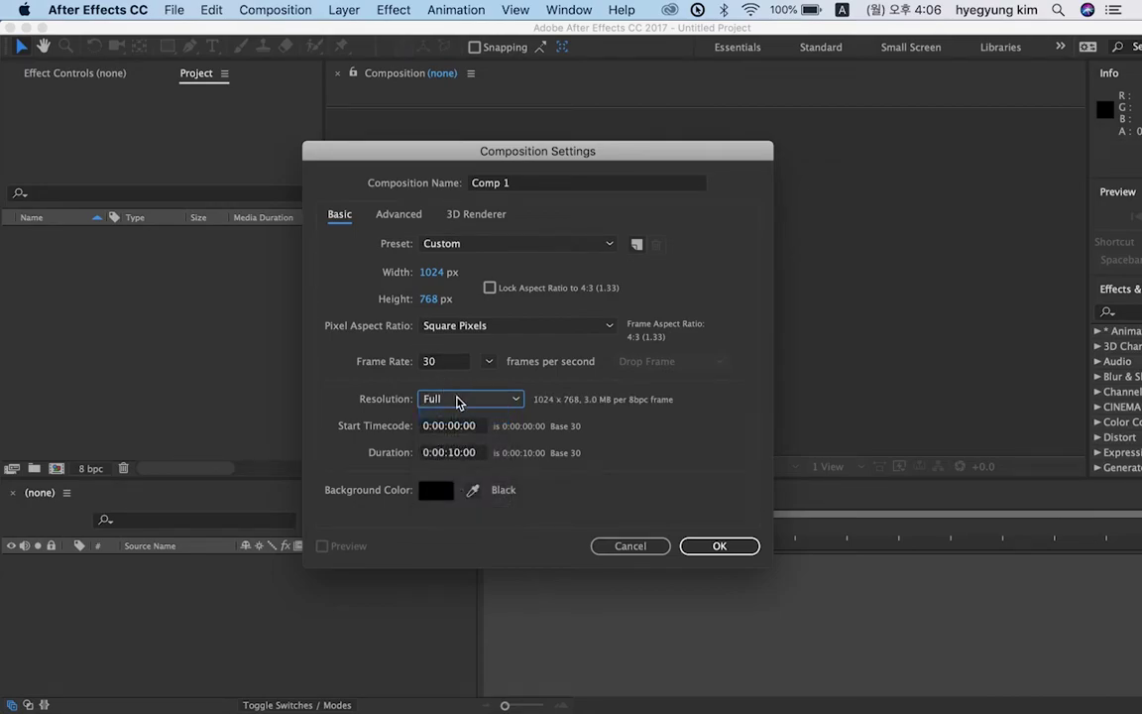
click(721, 549)
drag(665, 318, 599, 329)
- Add a composition-sized solid layer named "particle" to Comp 1
click(387, 602)
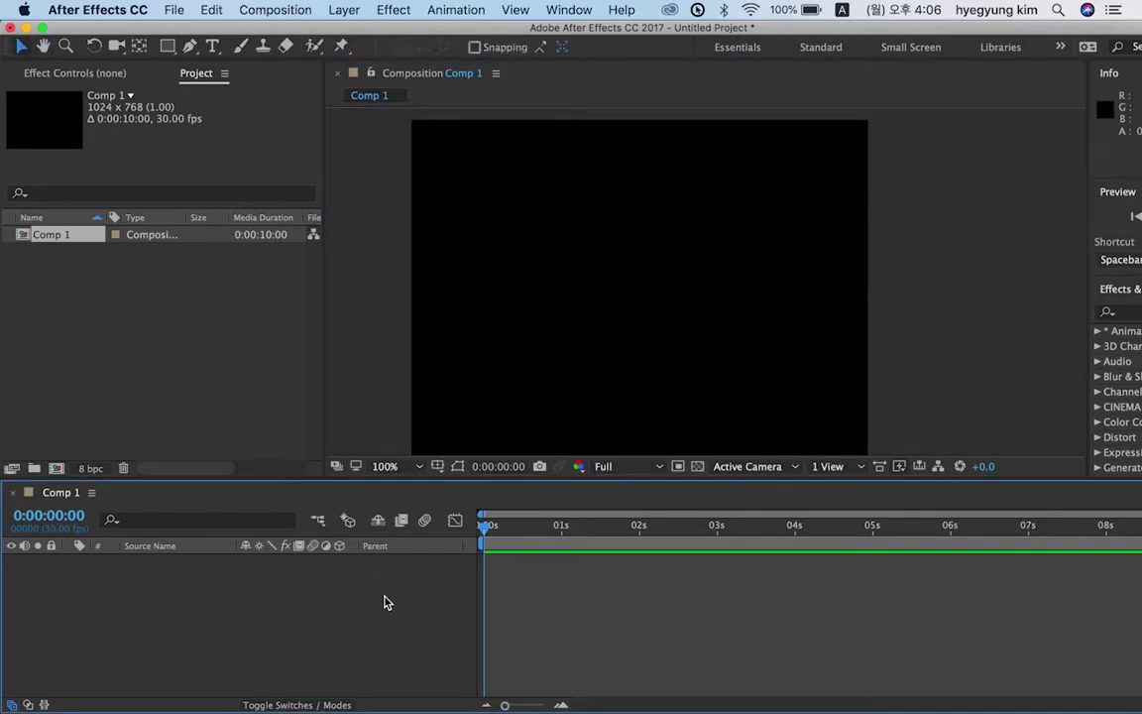
key(super+y)
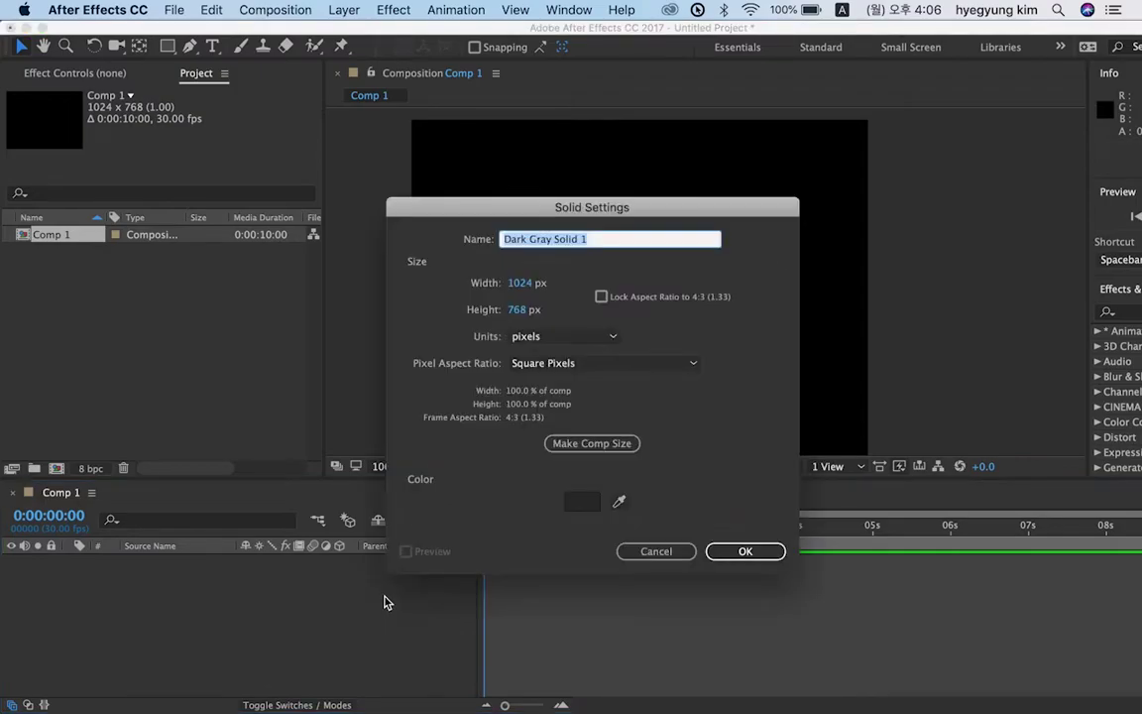
text(particle)
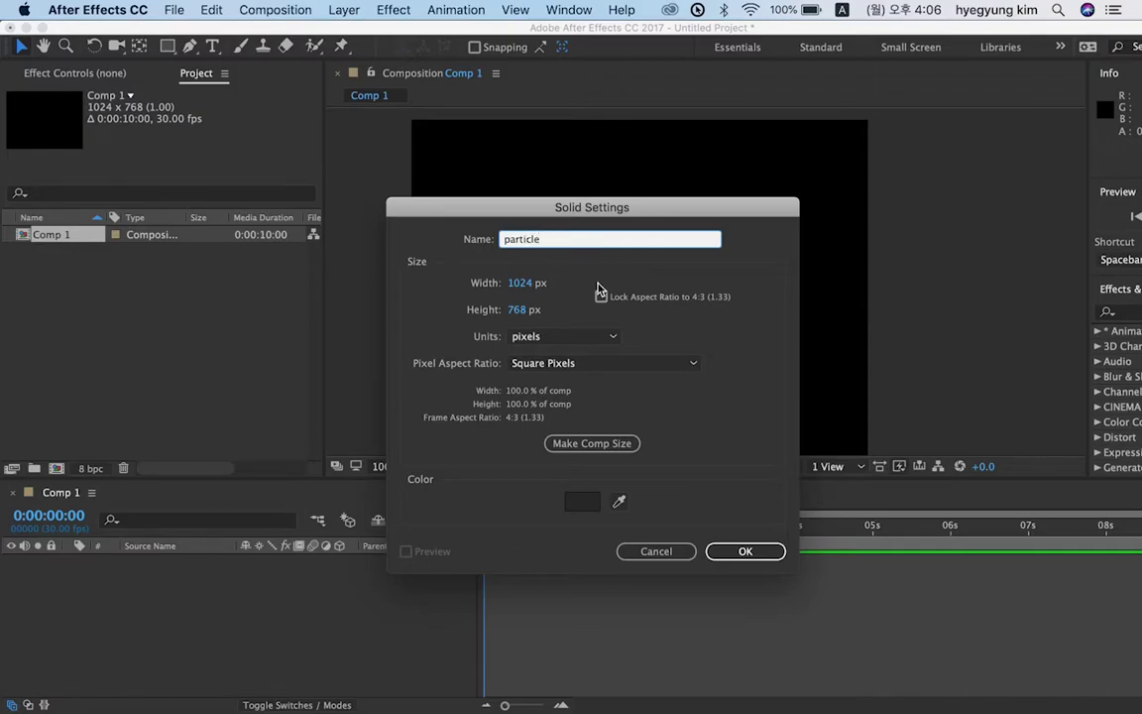
click(744, 554)
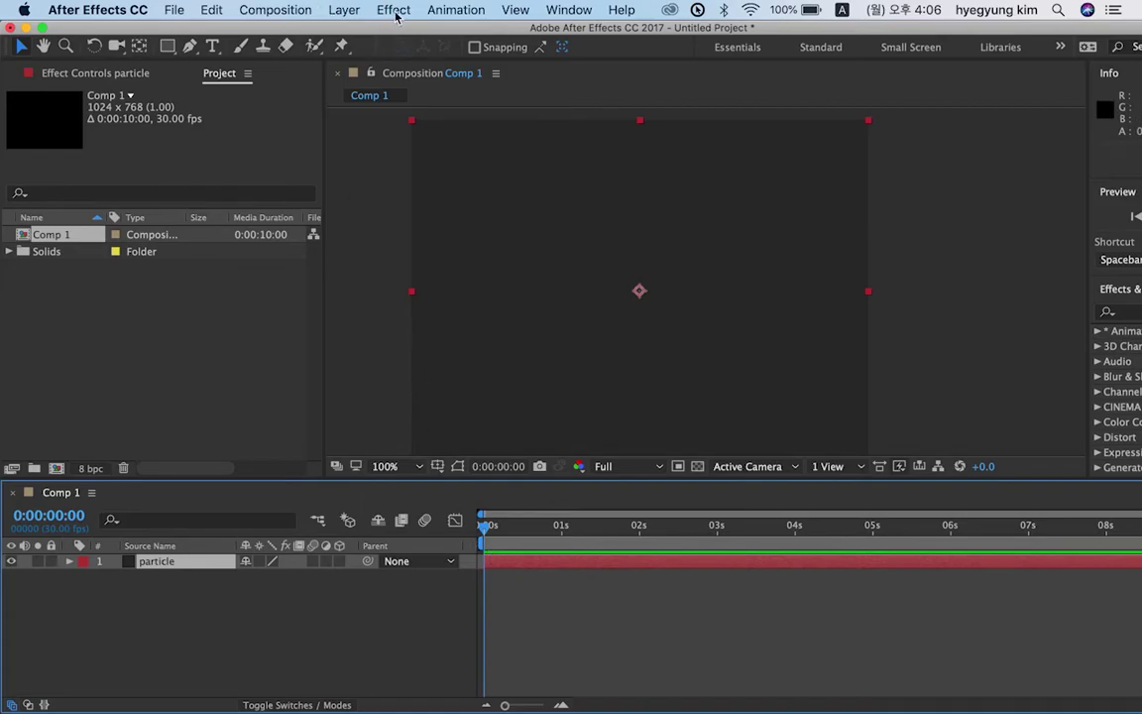
- Apply the RG Trapcode Particular effect to the particle layer and move the current time to 0:00:03:03
click(393, 12)
mouse_move(439, 466)
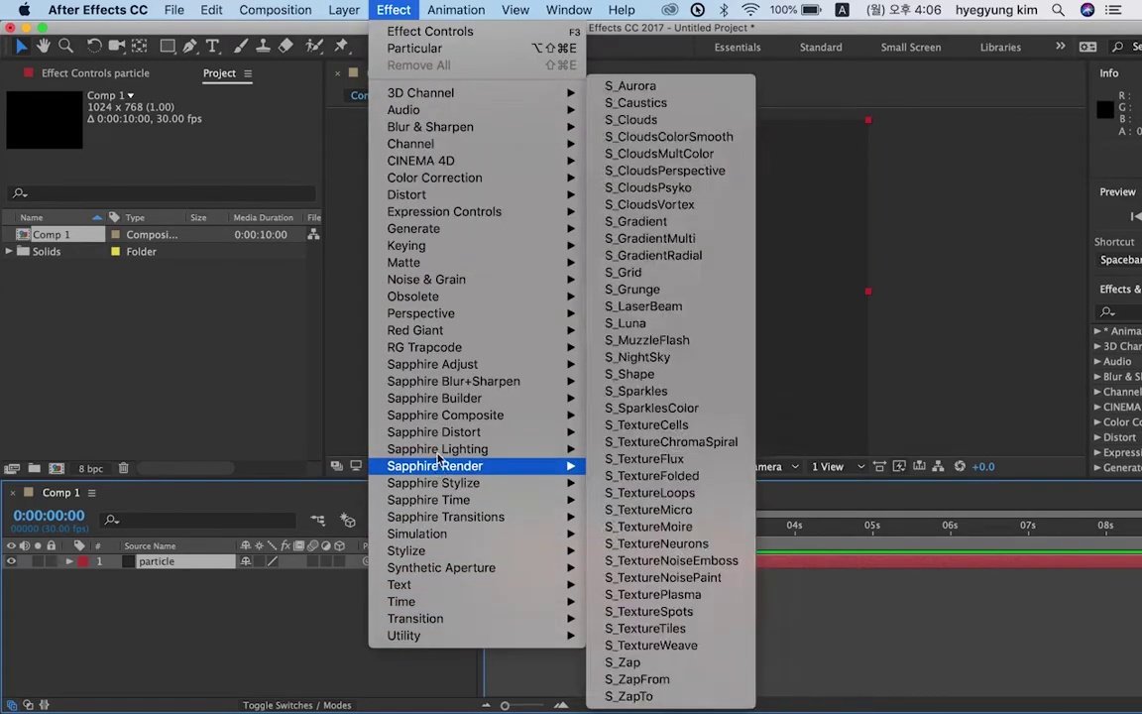
mouse_move(512, 344)
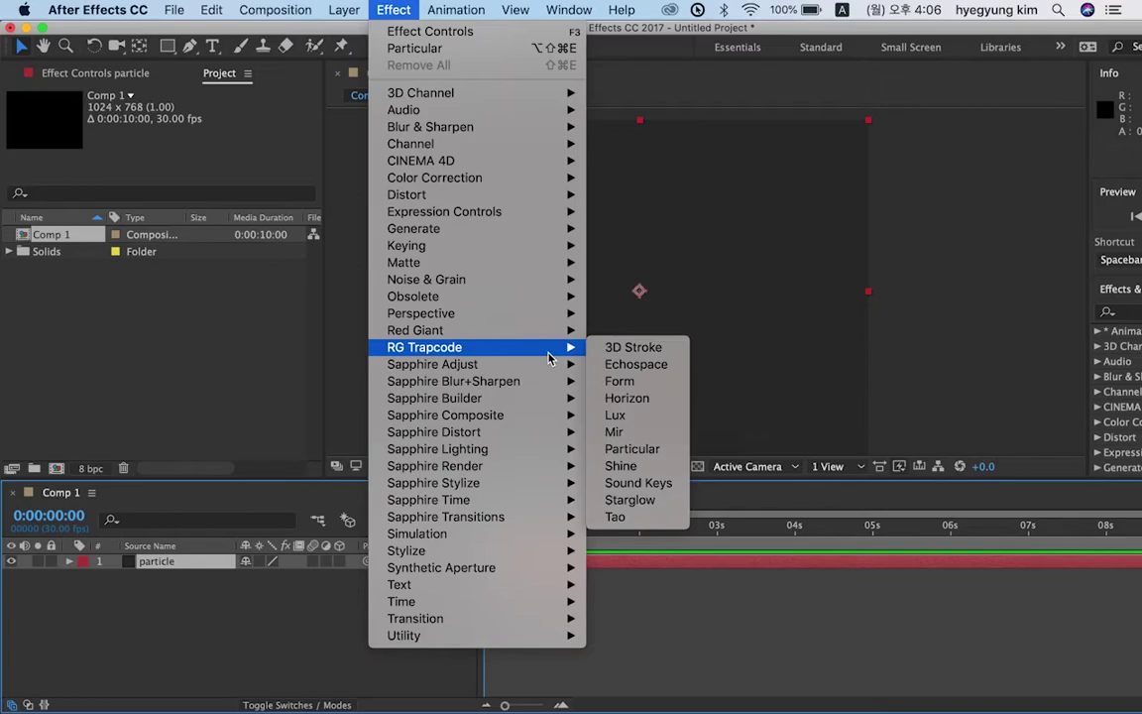
click(631, 449)
drag(486, 528, 725, 531)
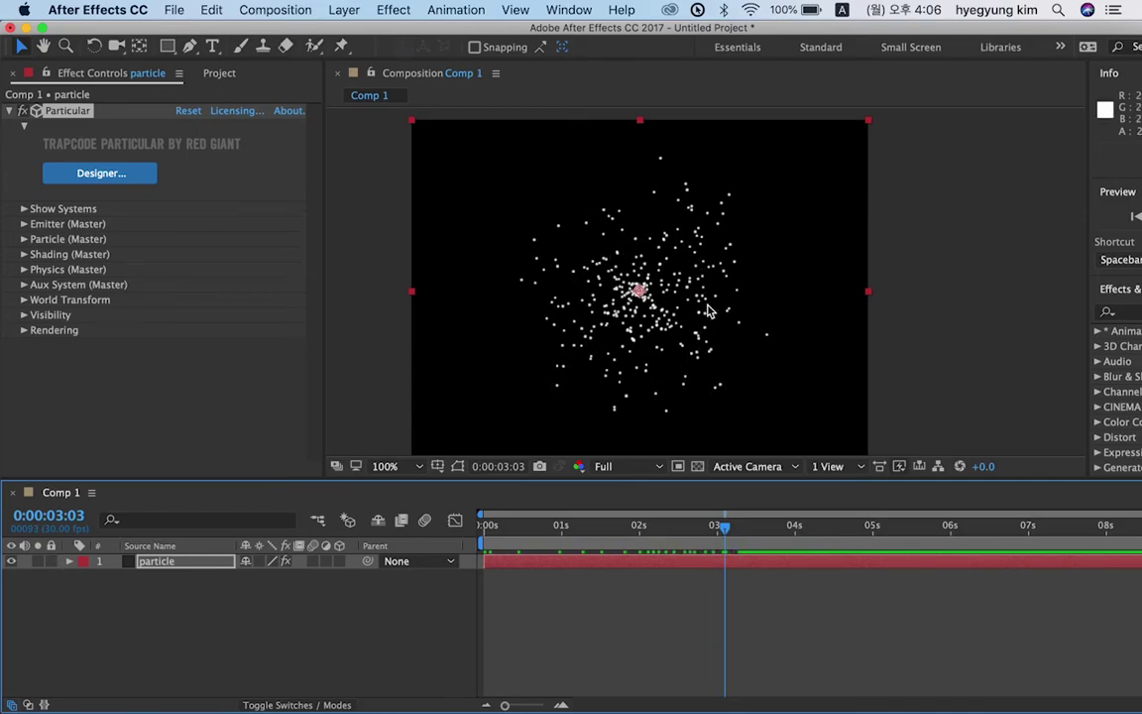
- Set Particular's emitter type to Grid in the master emitter settings
click(112, 227)
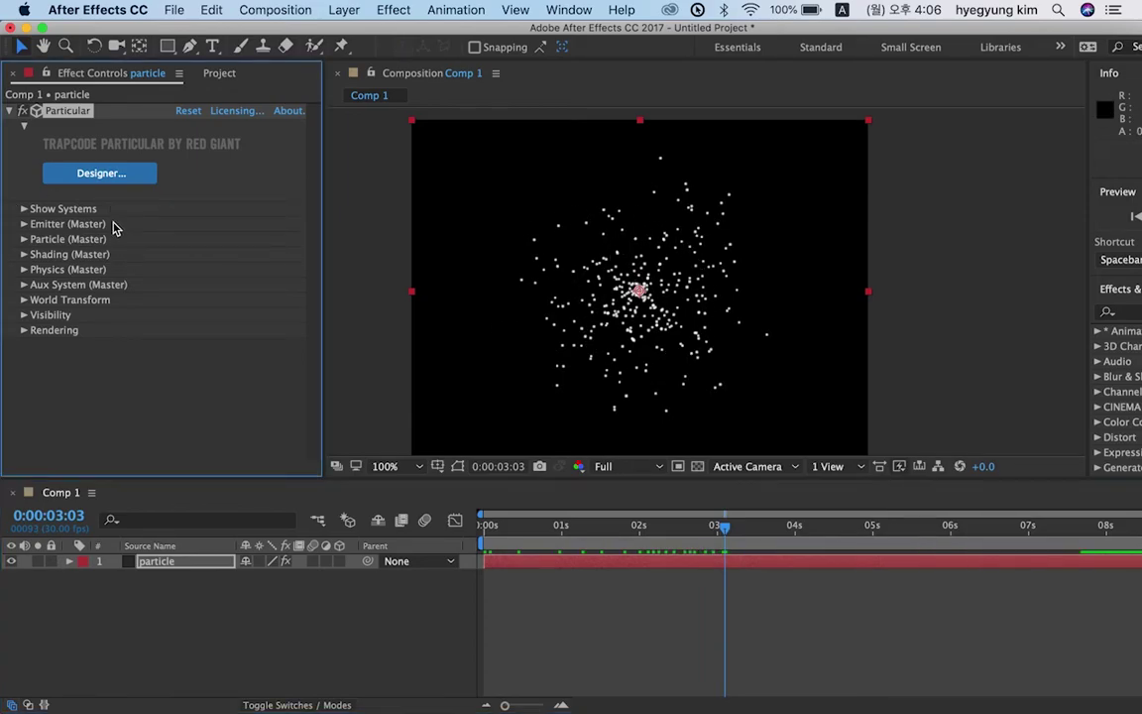
click(24, 208)
click(24, 207)
click(24, 224)
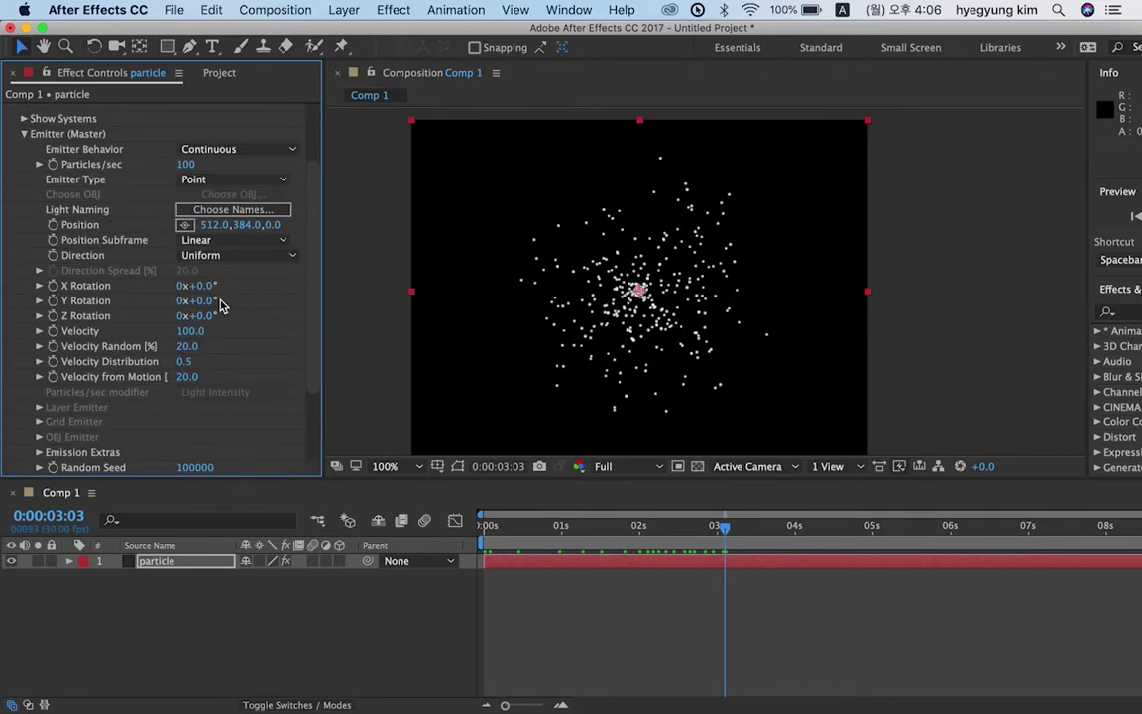
scroll(220, 306, down, 1)
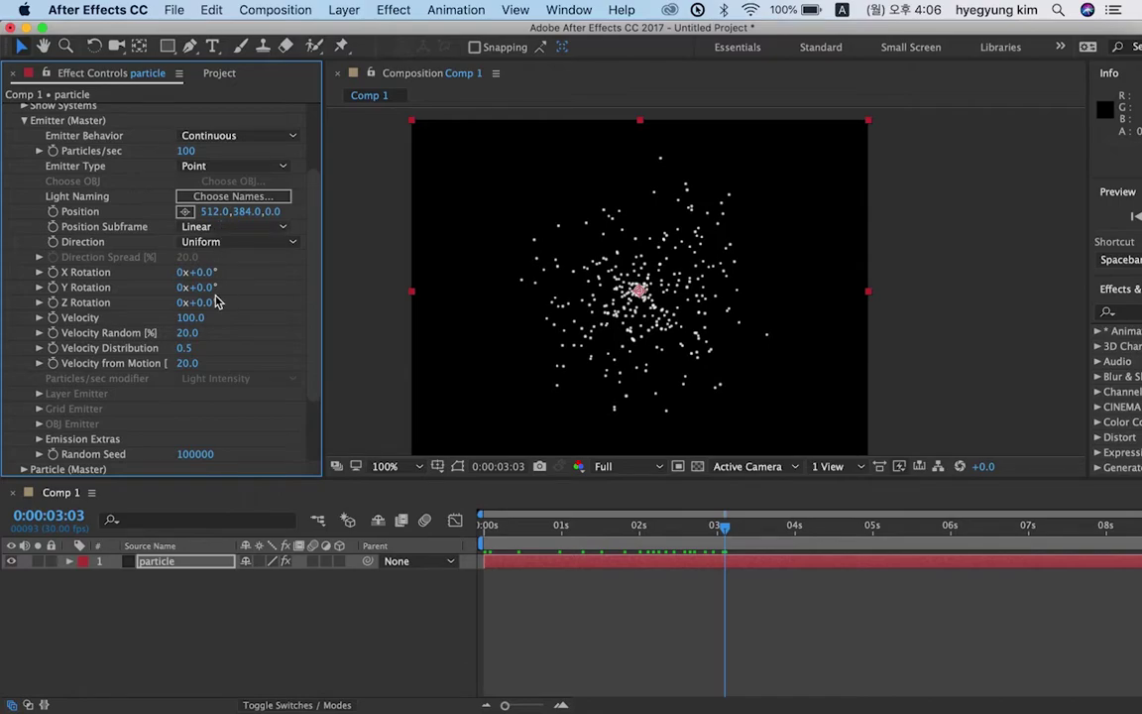
scroll(215, 307, down, 3)
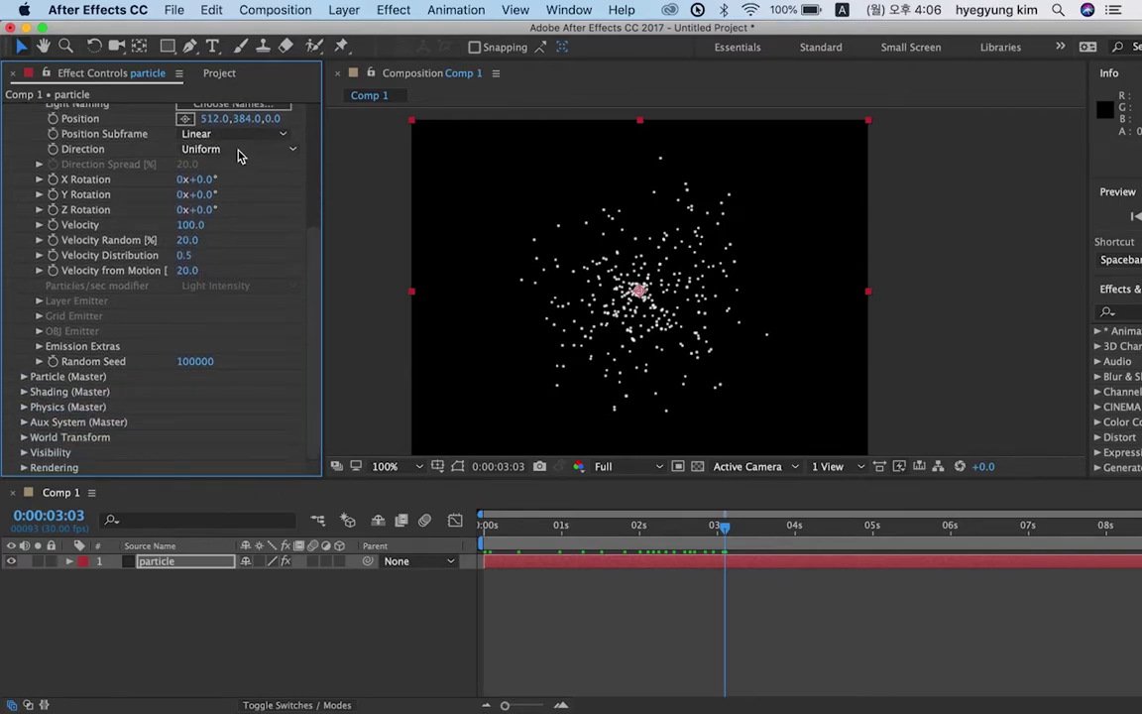
scroll(238, 154, up, 6)
scroll(238, 154, down, 2)
click(255, 208)
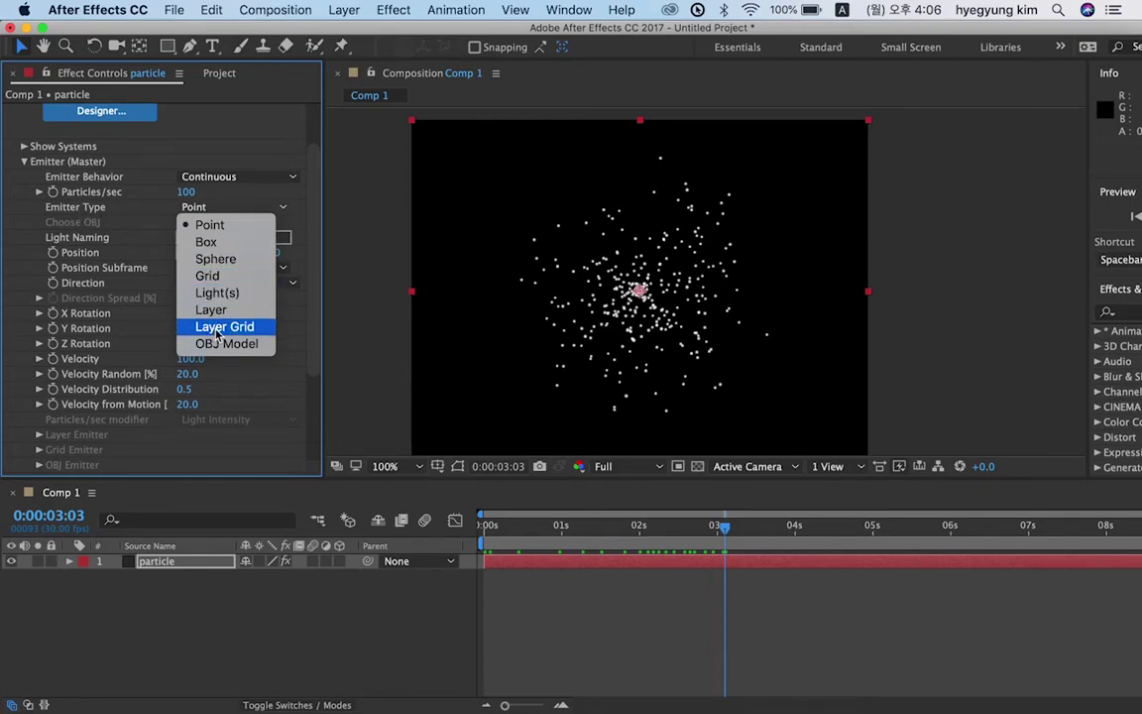
click(215, 280)
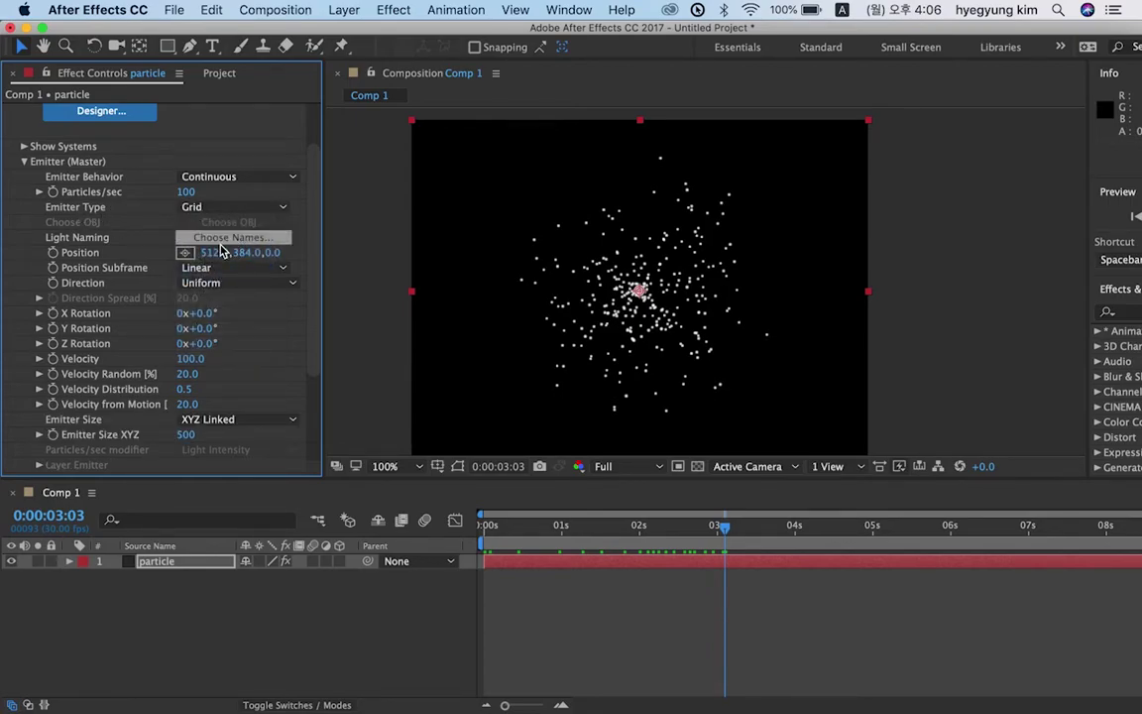
- Set the emitter's Velocity and Velocity Random to 0
scroll(175, 302, down, 3)
click(189, 306)
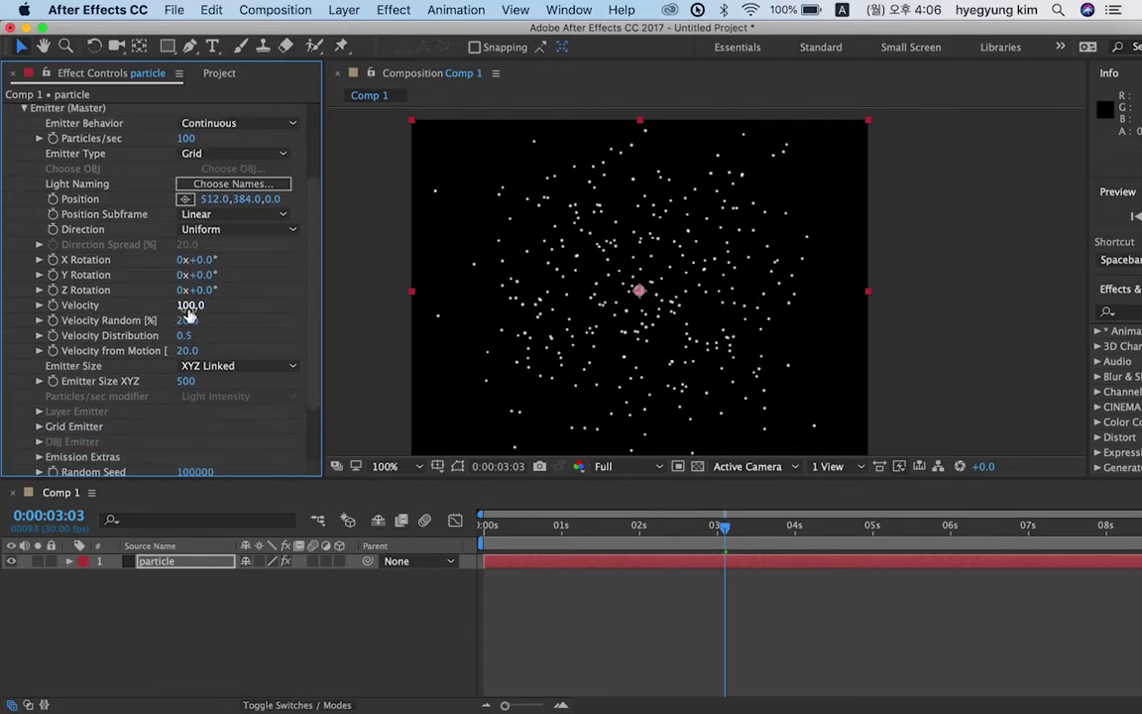
text(0)
key(Tab)
text(0)
key(Return)
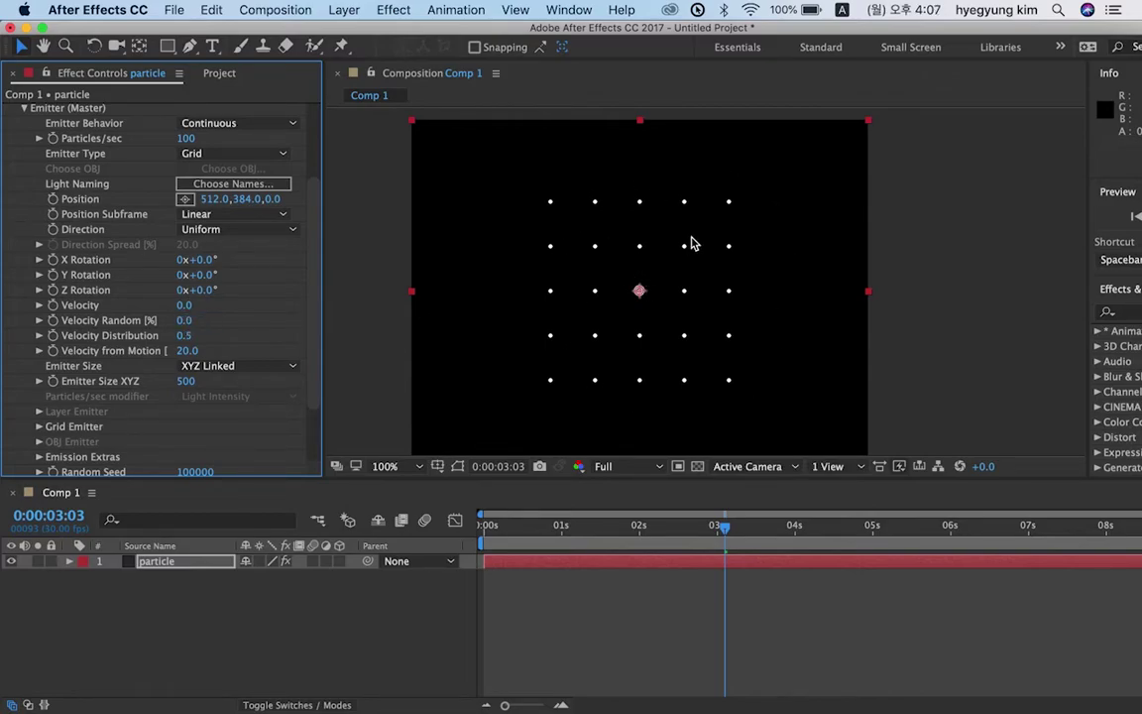
- Switch the Emitter Size option to XYZ Individual so each axis can be sized separately
scroll(216, 343, down, 2)
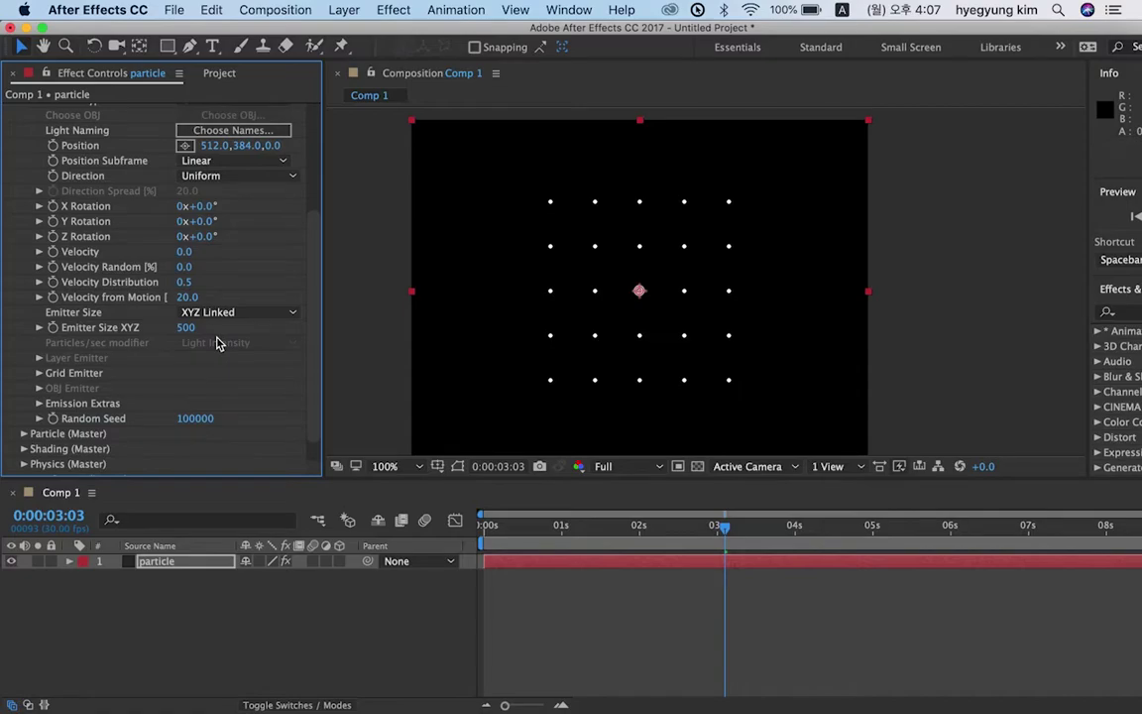
click(41, 330)
click(287, 313)
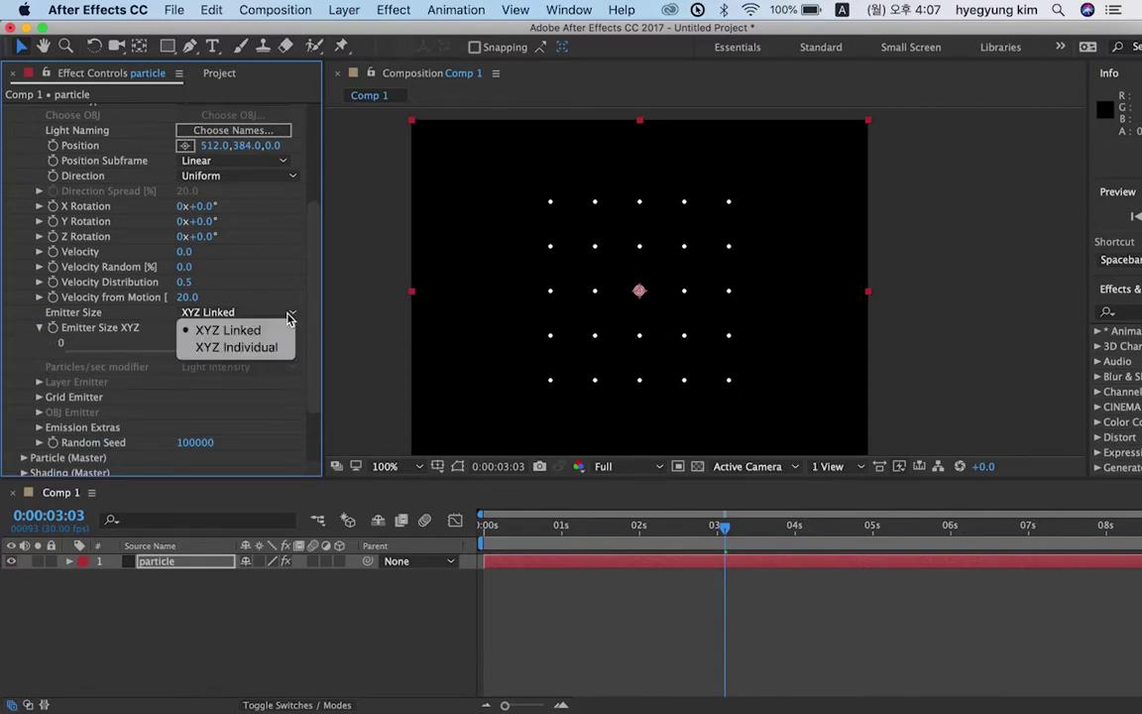
click(254, 347)
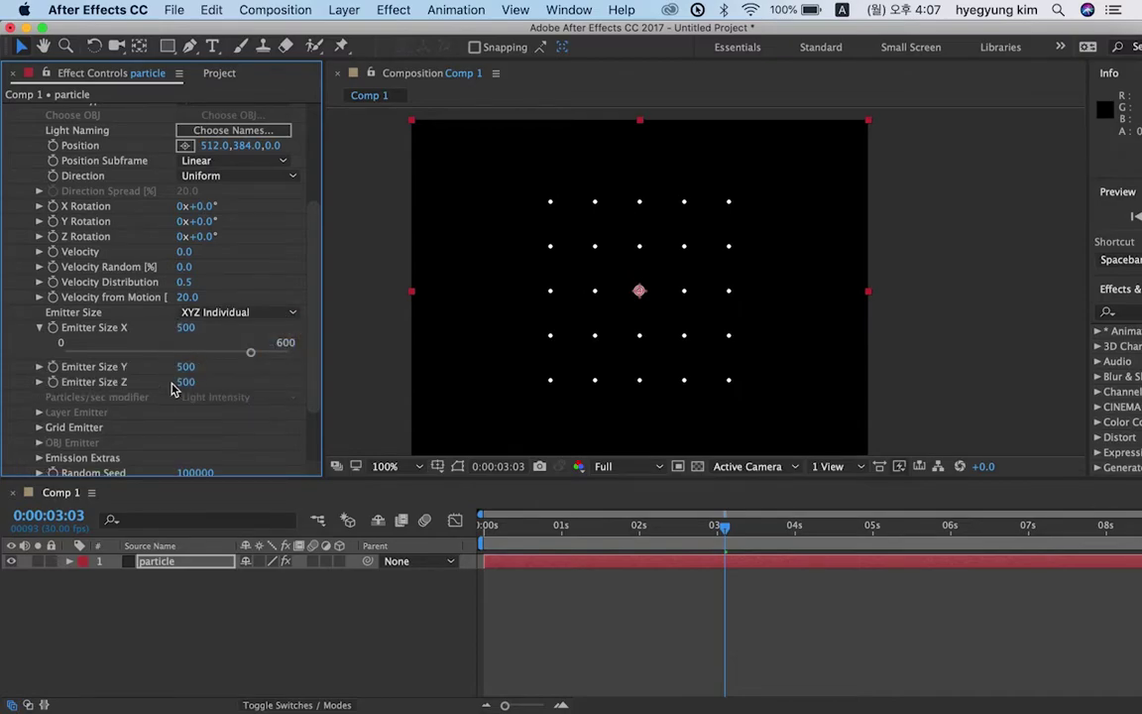
- Set Emitter Size X to 1024 and Emitter Size Y to 768 to match the composition
scroll(153, 401, down, 1)
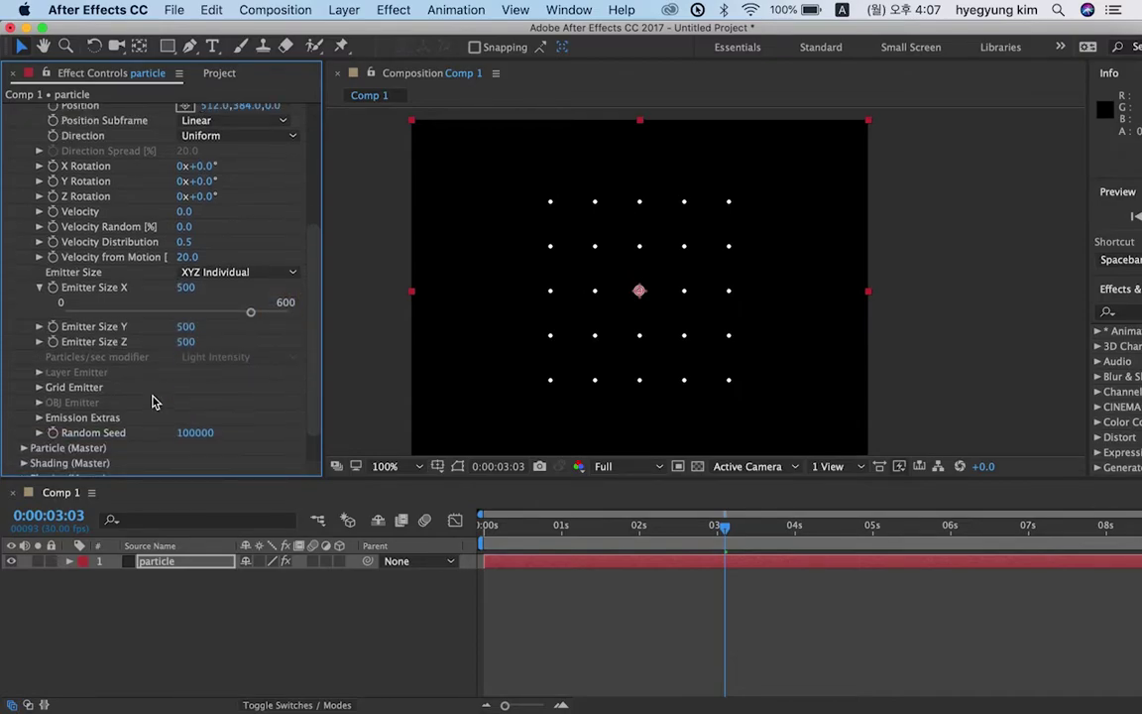
click(42, 289)
click(186, 289)
text(1024)
key(Return)
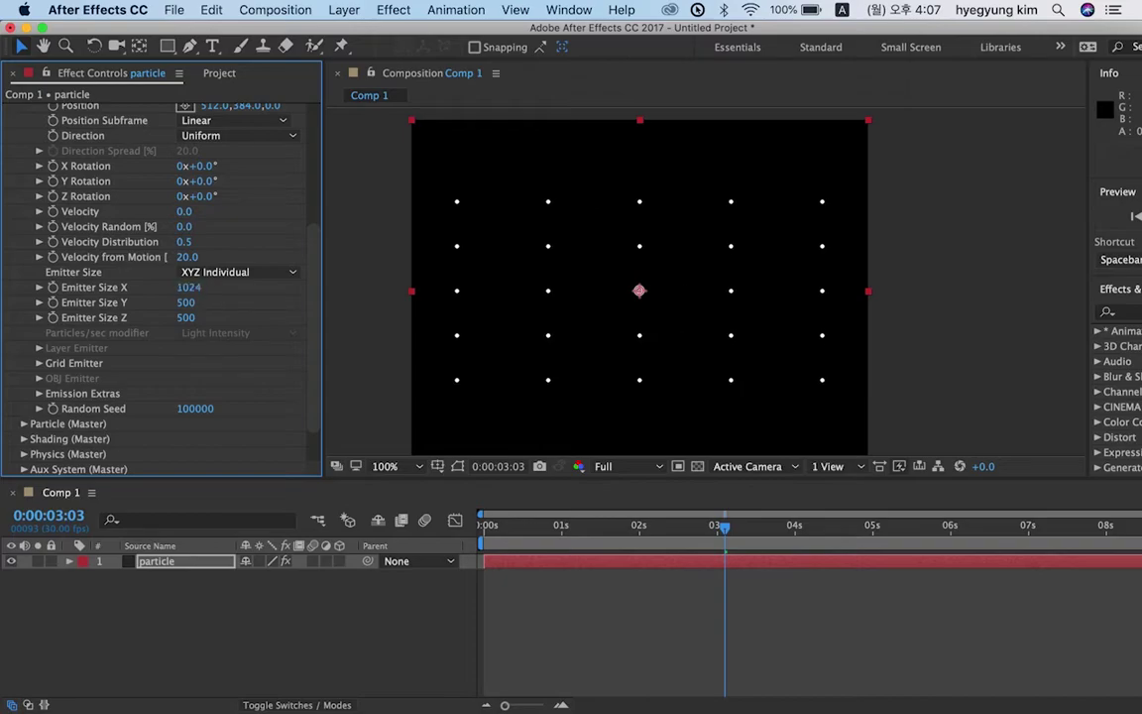
click(191, 302)
text(768)
key(Return)
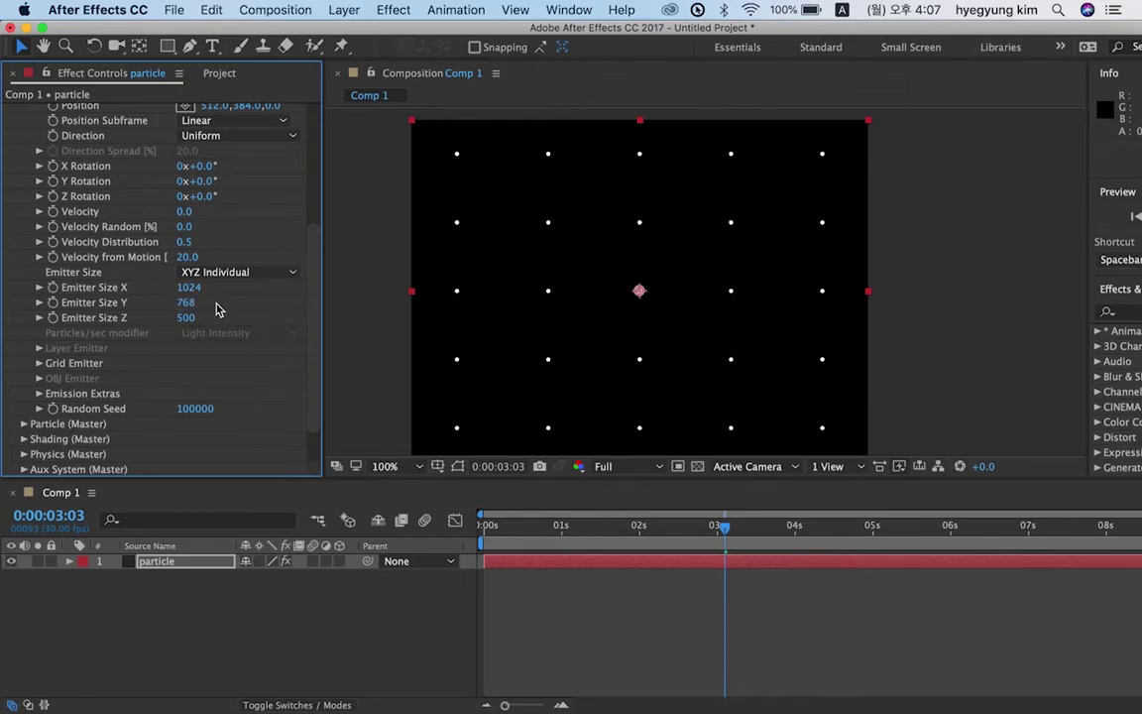
- Set the grid emitter's Particles in X to 20
scroll(218, 308, down, 2)
scroll(218, 313, down, 1)
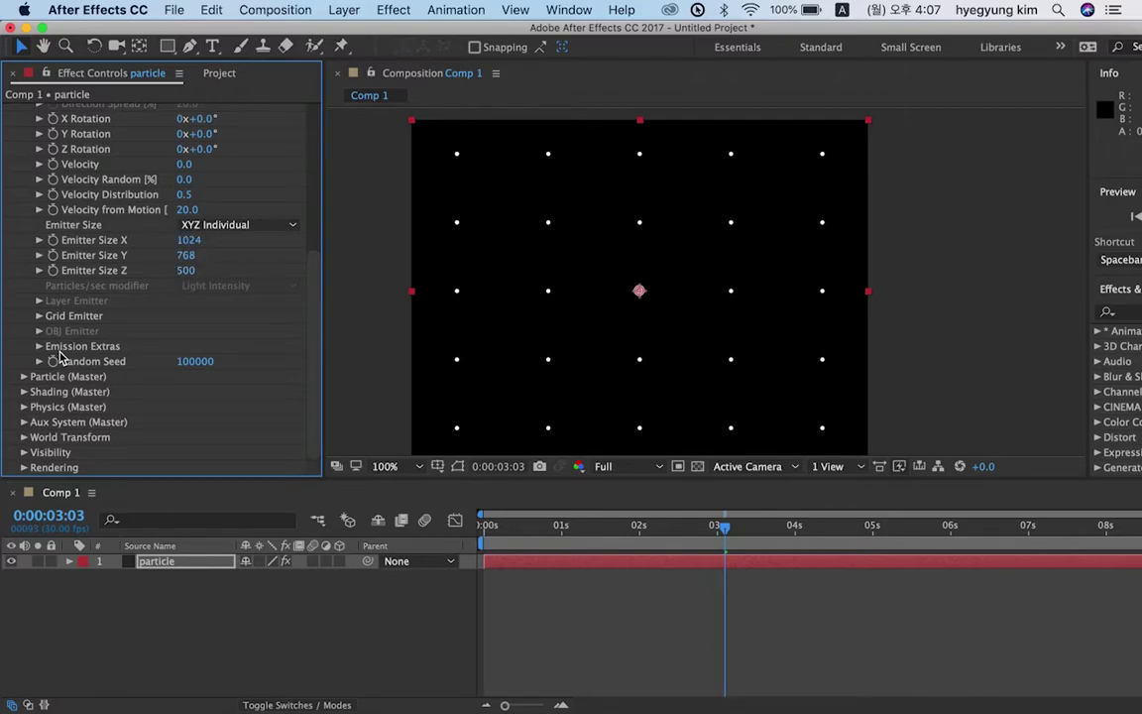
click(40, 316)
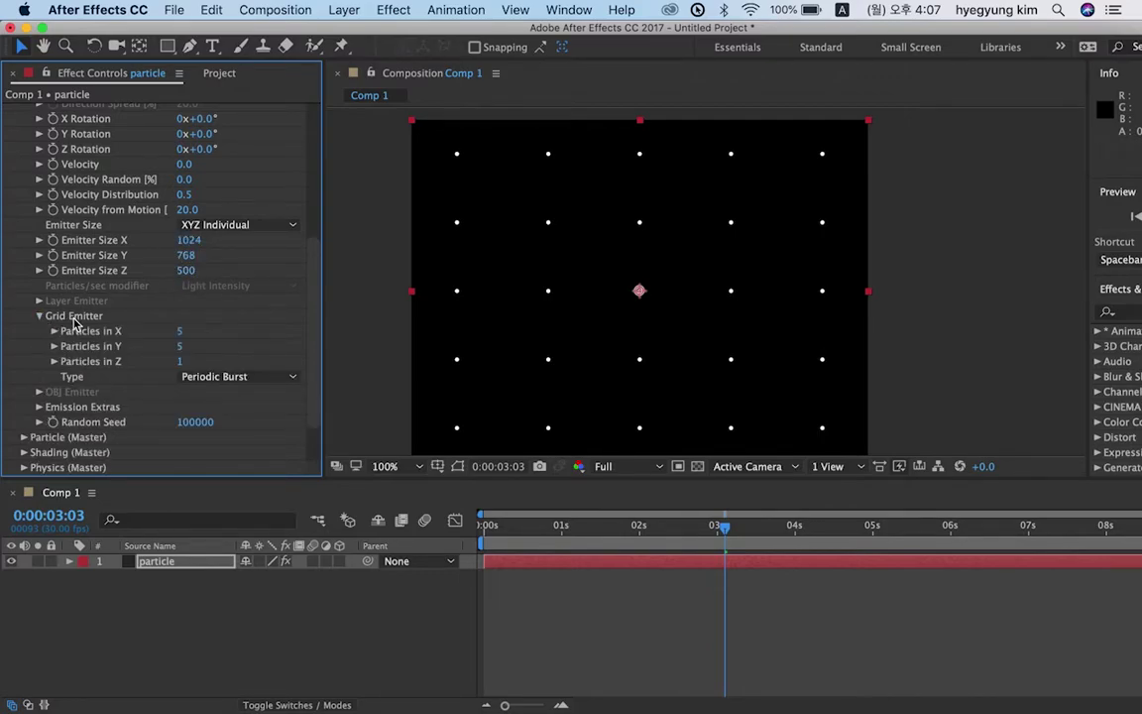
click(181, 334)
key(Return)
click(185, 337)
text(20)
key(Return)
- Try 20 and 17 as the grid emitter's Particles in Y value
click(184, 348)
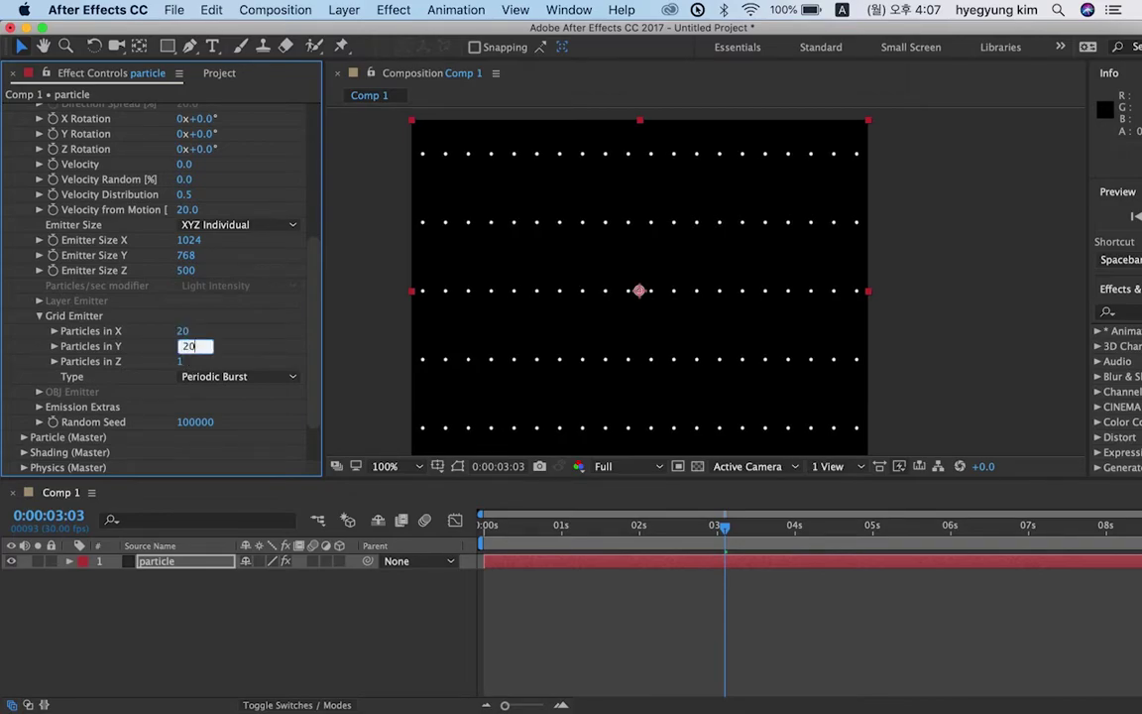
text(20)
key(Return)
click(184, 347)
text(17)
key(Return)
- Set the grid emitter's Particles in Y to 15
click(183, 346)
text(15)
key(Return)
- Set Sphere Feather to 0 in the master particle settings
scroll(224, 351, down, 3)
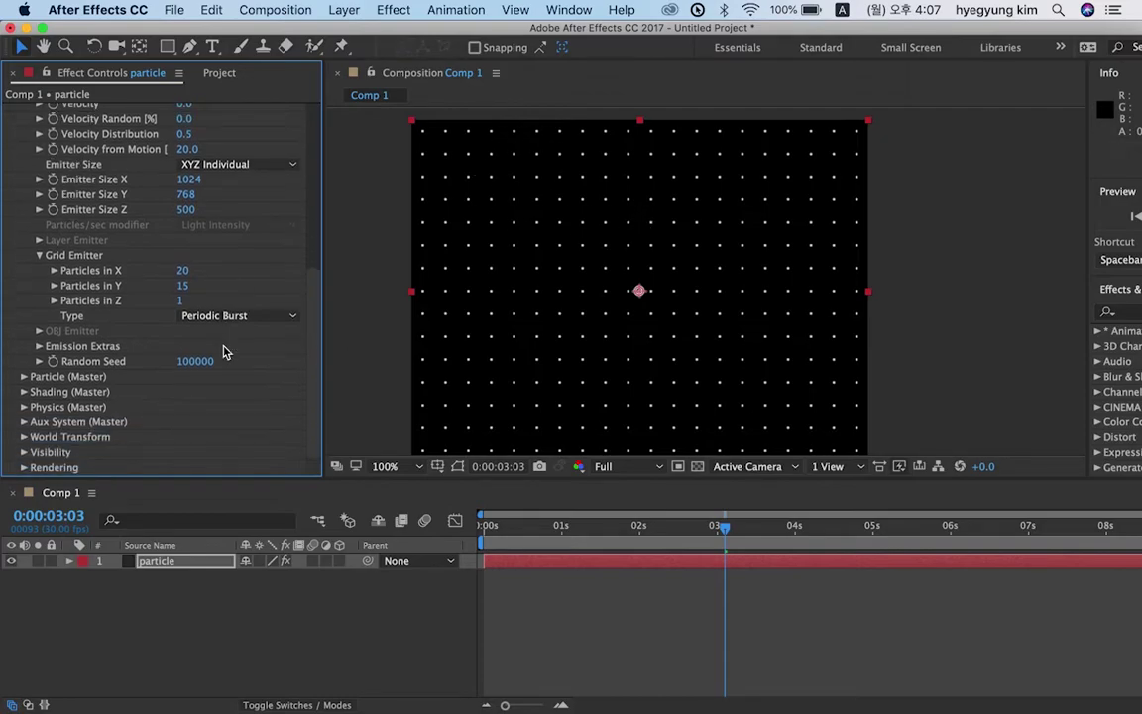
click(24, 377)
scroll(24, 383, down, 10)
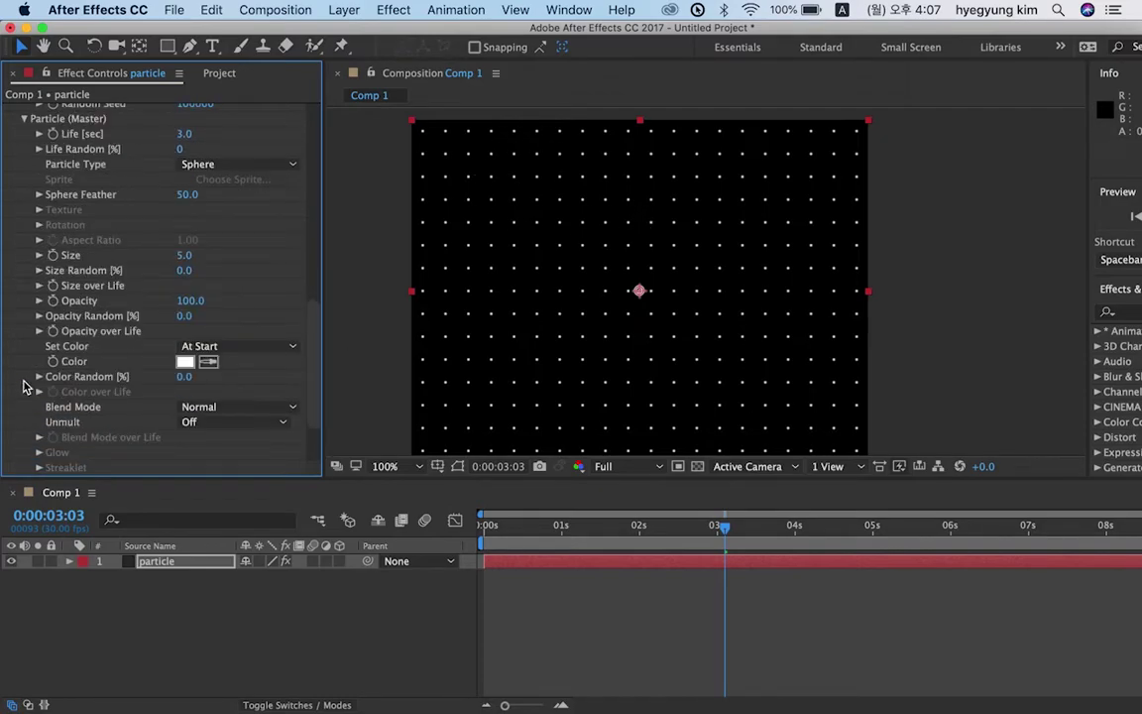
scroll(23, 382, up, 3)
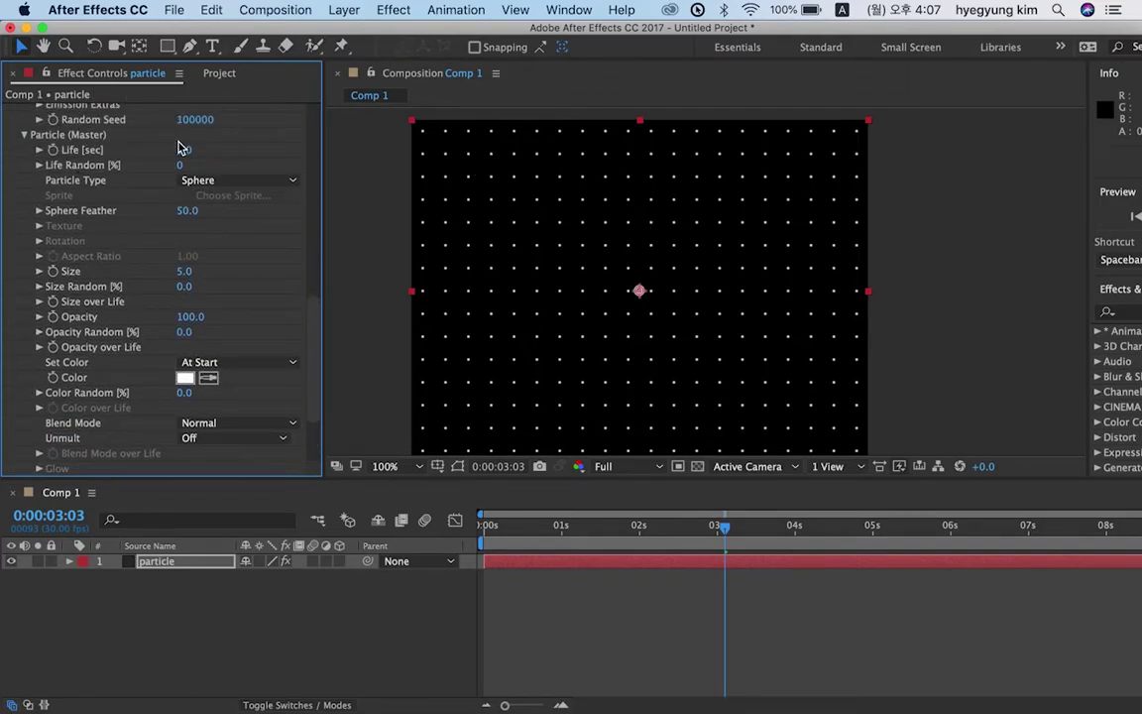
click(187, 213)
key(Return)
- Try particle sizes of 15, 20 and 22 on the sphere grid
click(185, 272)
text(15)
key(Return)
click(190, 277)
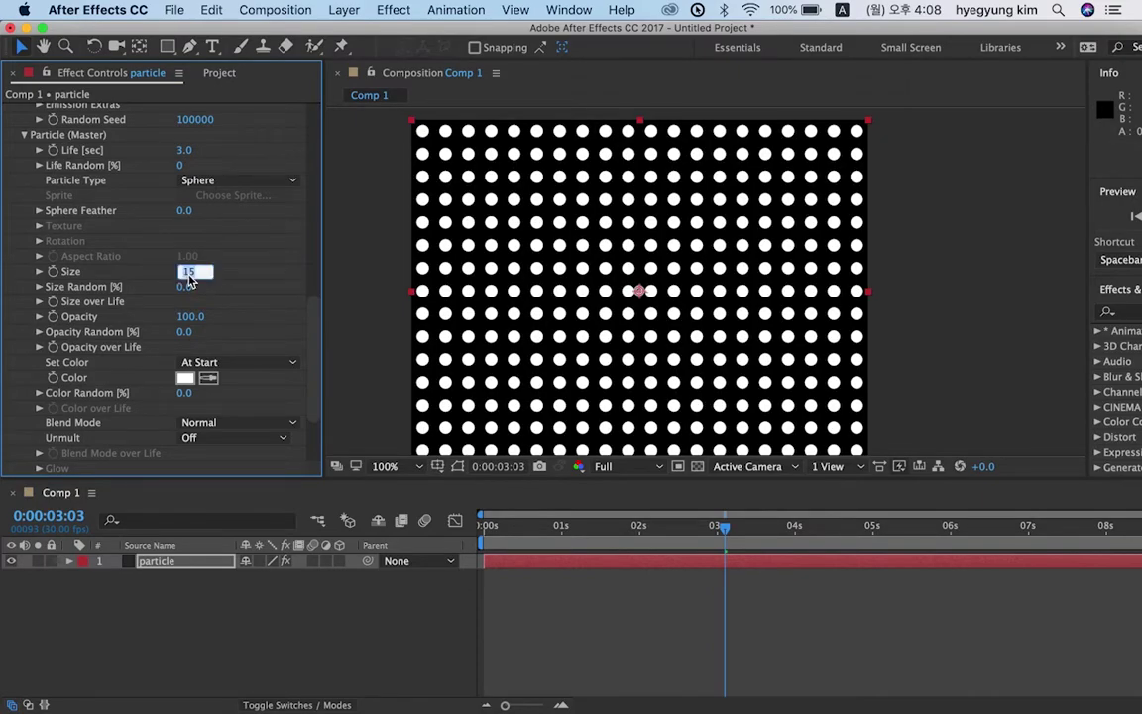
text(20)
key(Return)
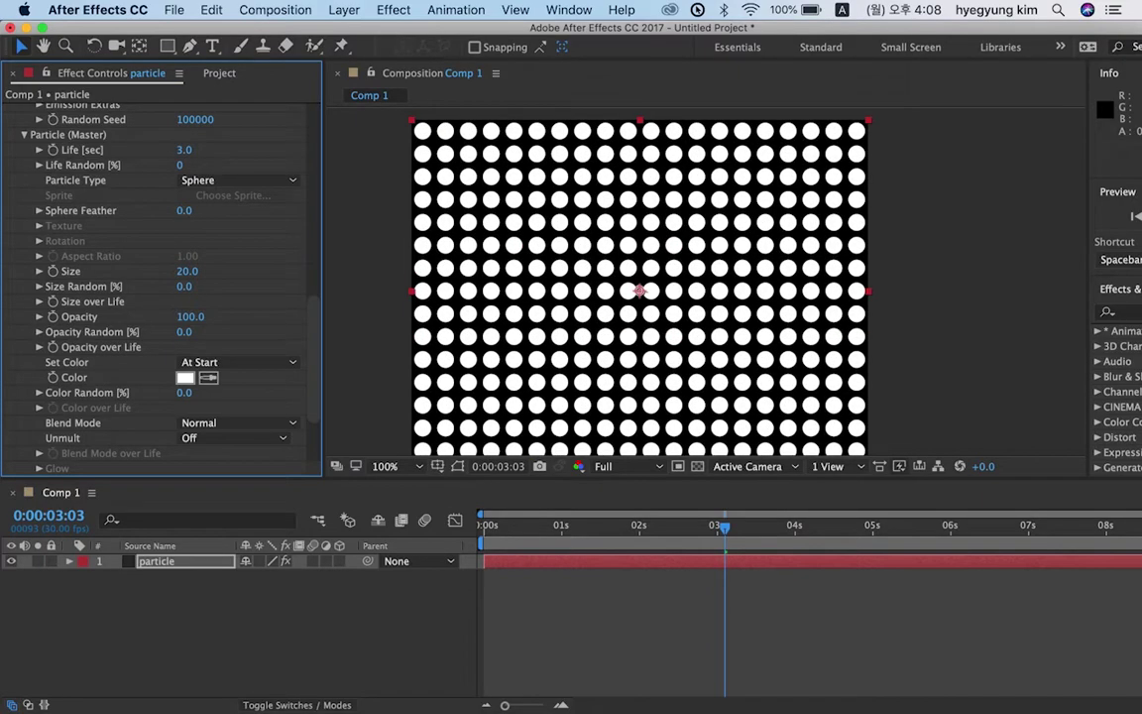
click(187, 271)
text(22)
key(Return)
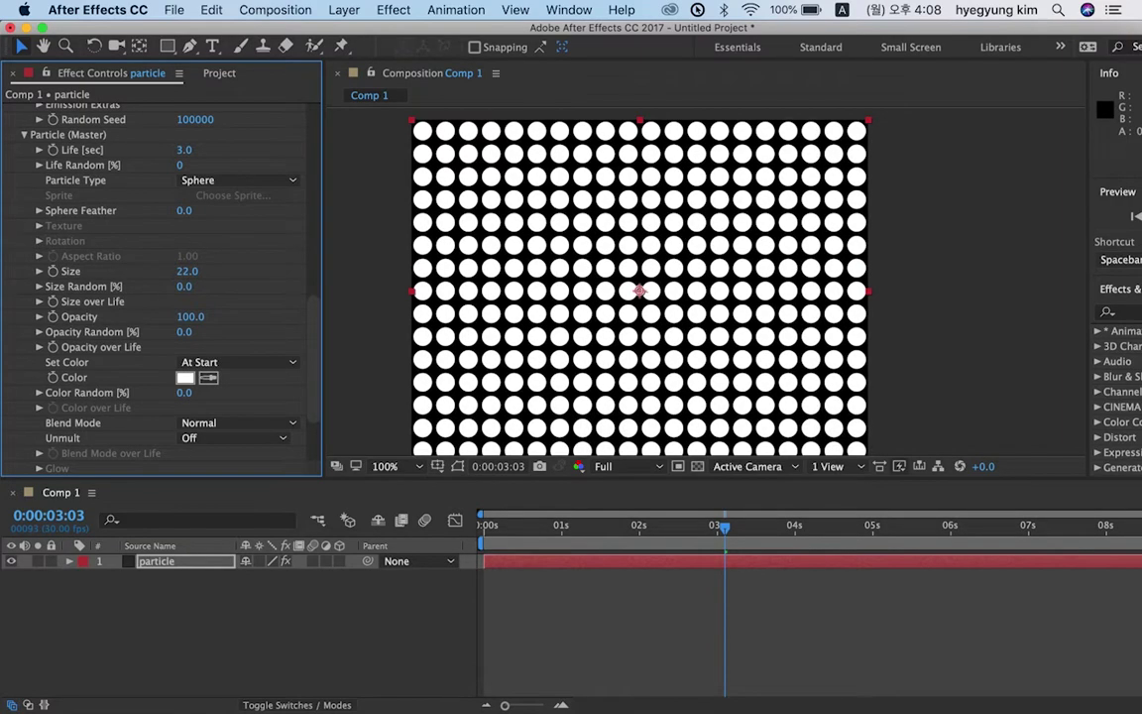
- Set the particle size to 25 and return the current time to the start of the composition
click(188, 271)
text(25)
key(Return)
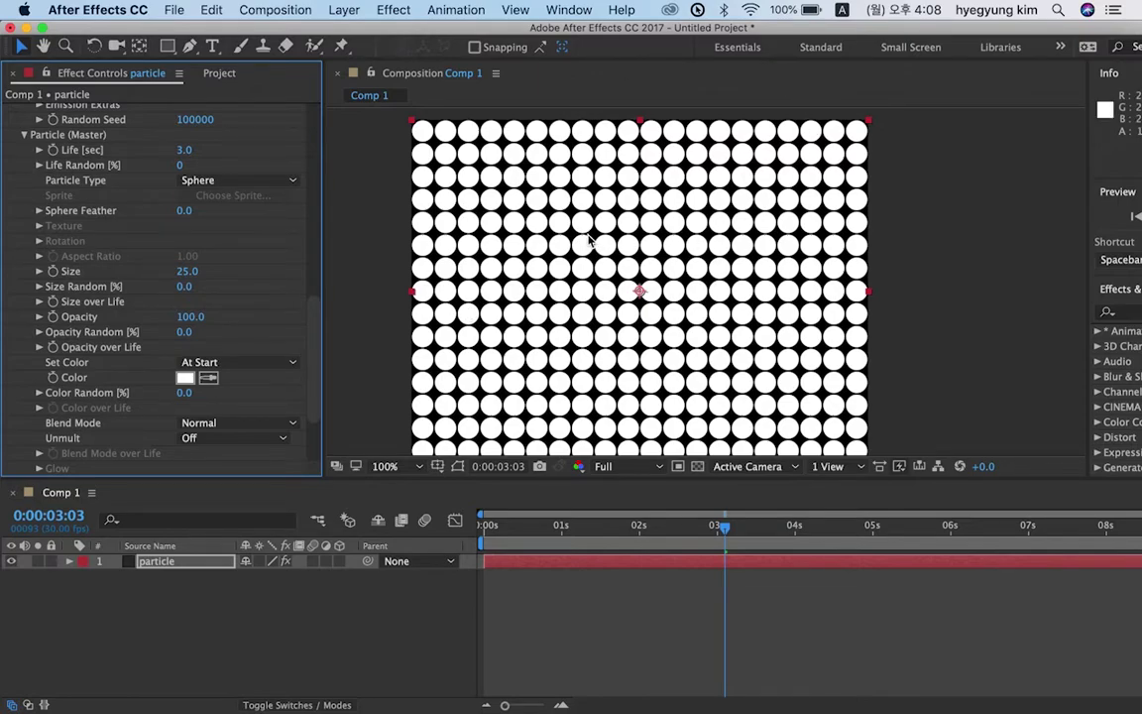
drag(734, 538, 472, 540)
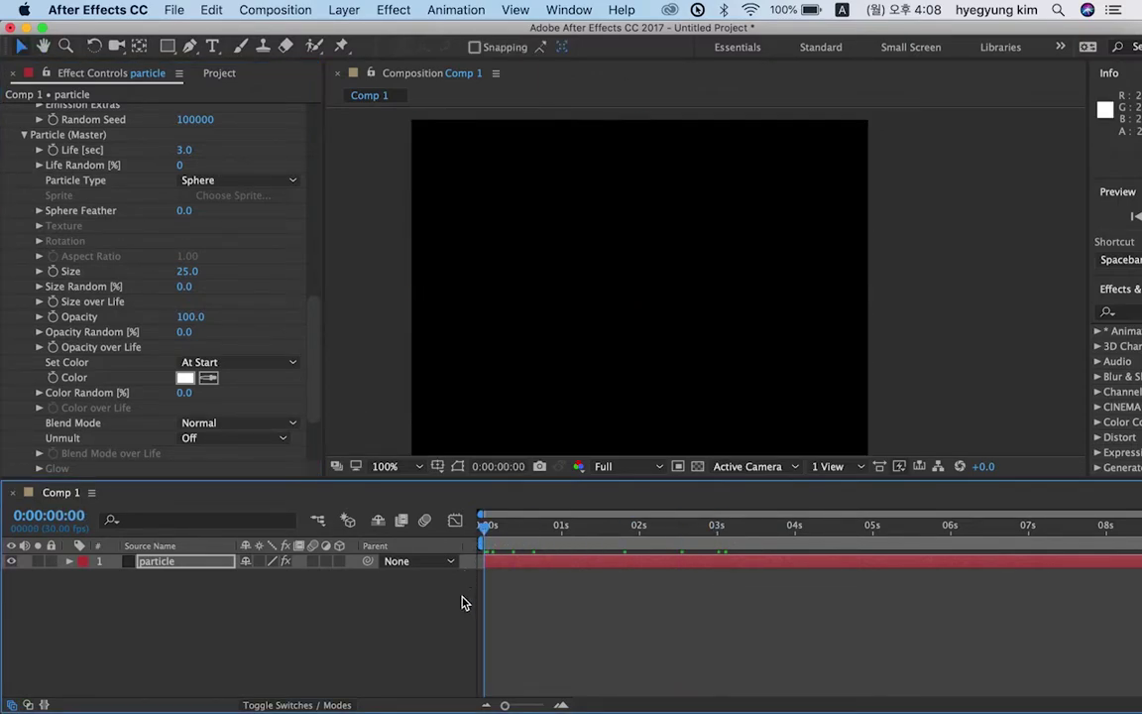
- Preview the sphere grid's playback, park the current time at 0:00:00:24 and review the remaining master particle settings
key(space)
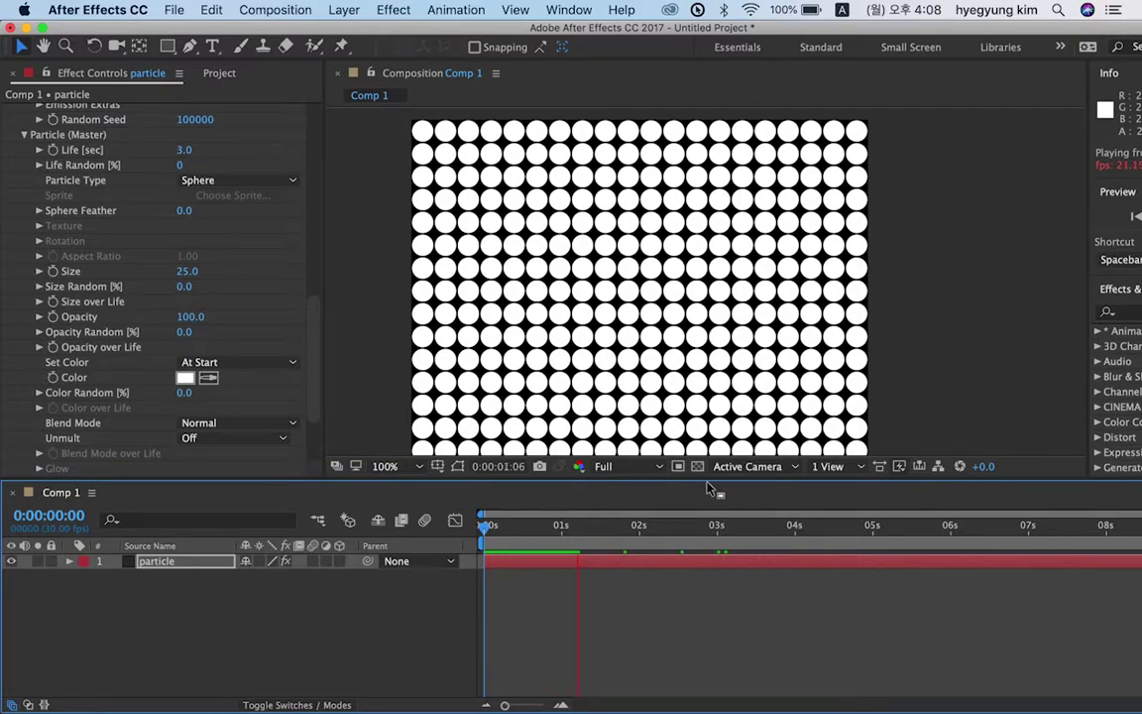
click(663, 525)
drag(663, 525, 547, 526)
scroll(222, 403, down, 5)
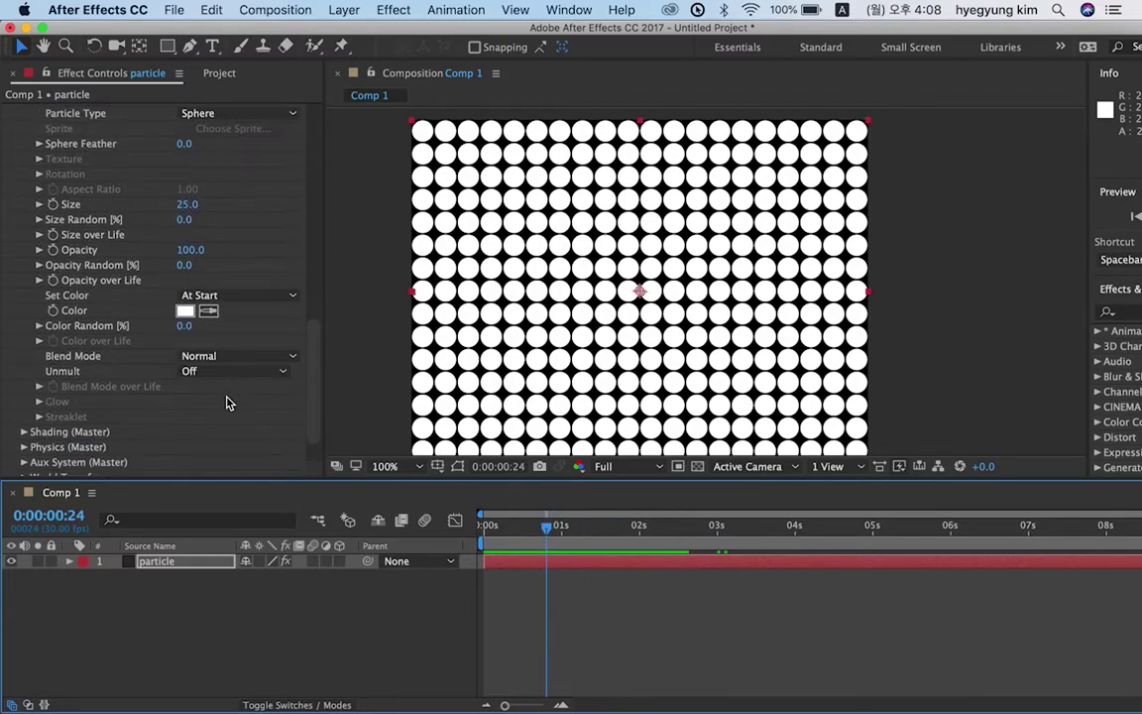
scroll(226, 402, up, 1)
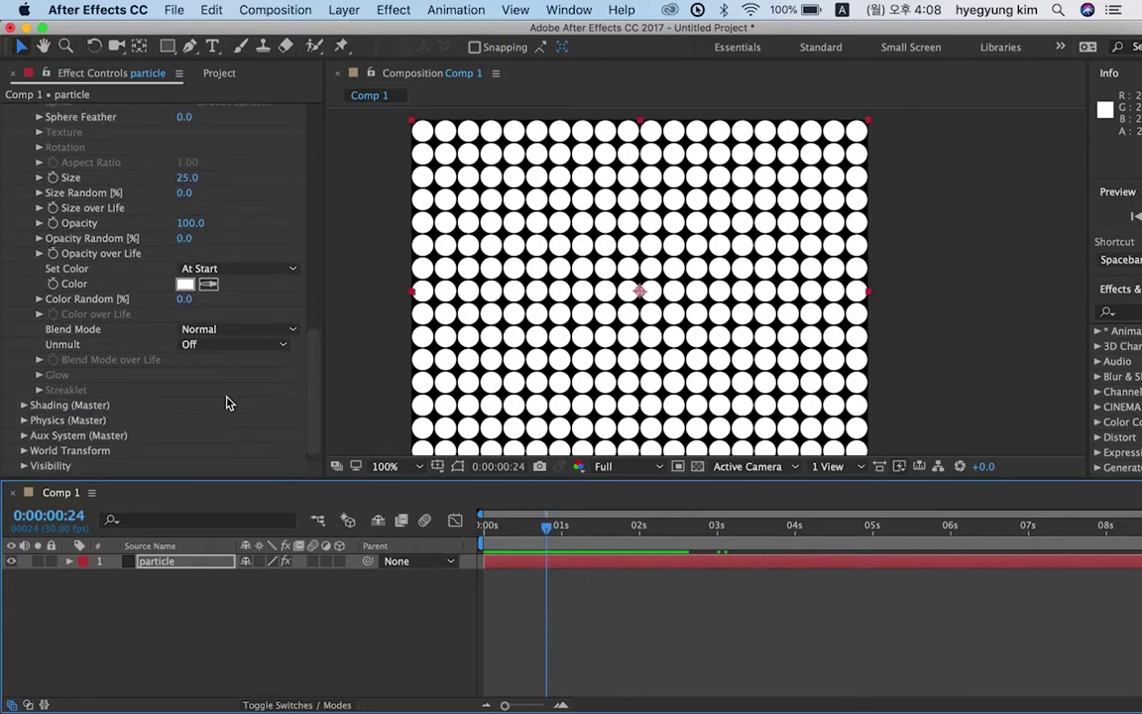
scroll(226, 402, up, 6)
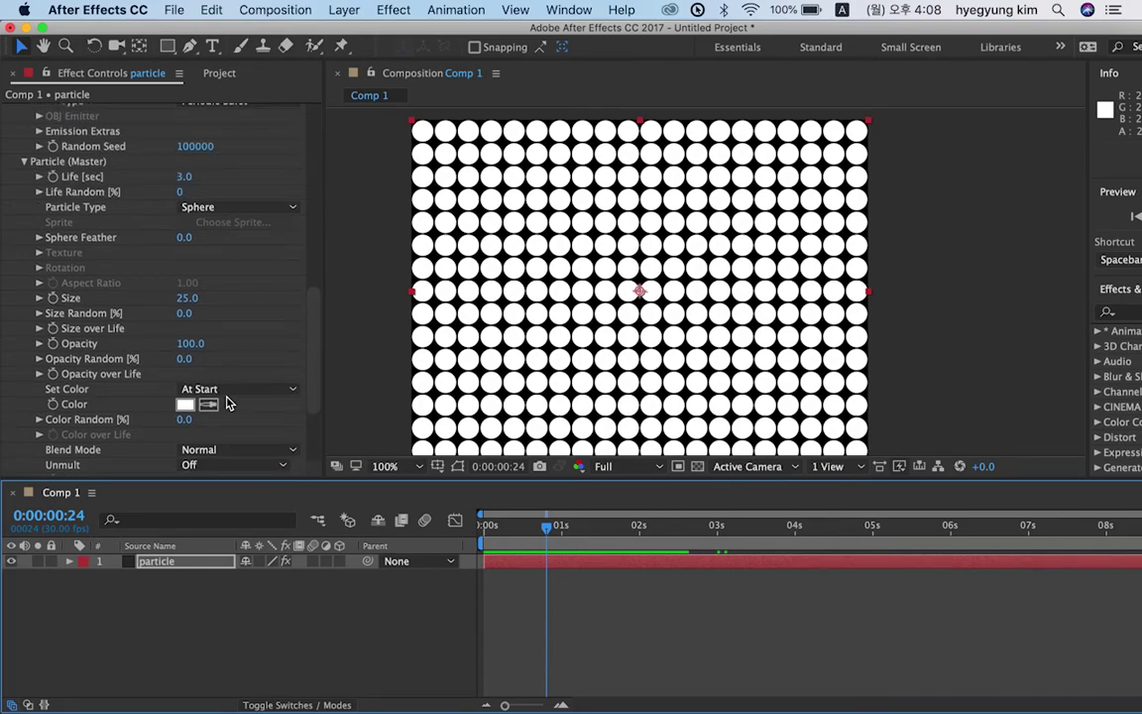
scroll(227, 404, up, 1)
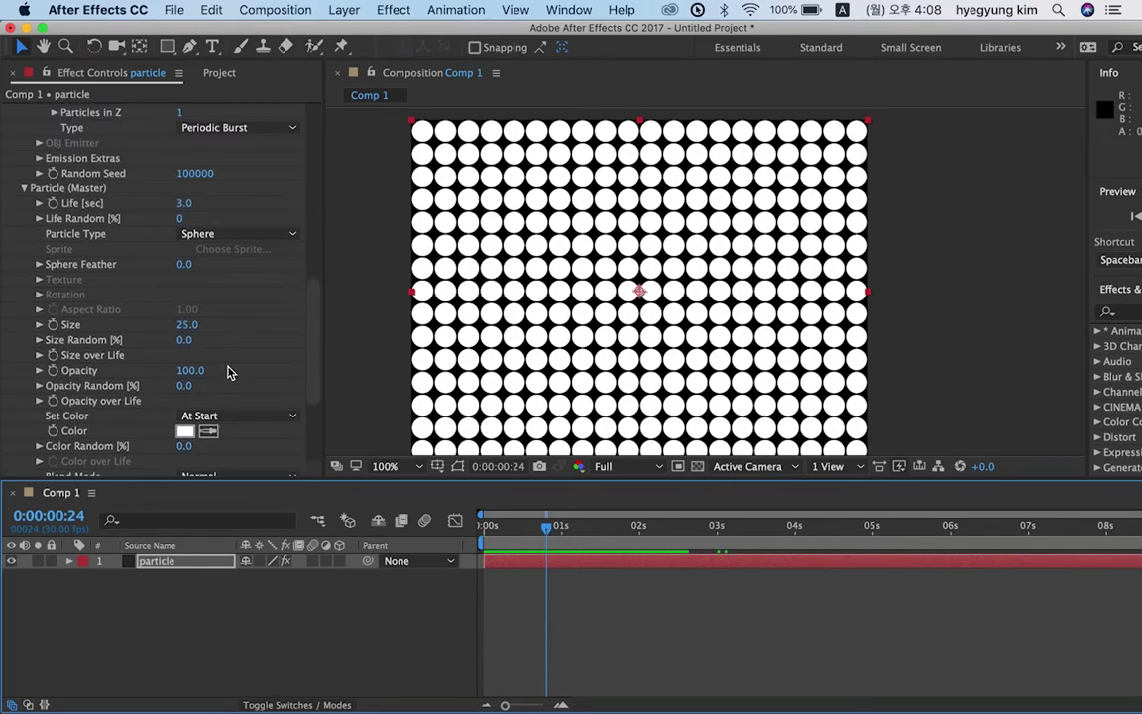
scroll(227, 372, down, 5)
scroll(227, 372, up, 4)
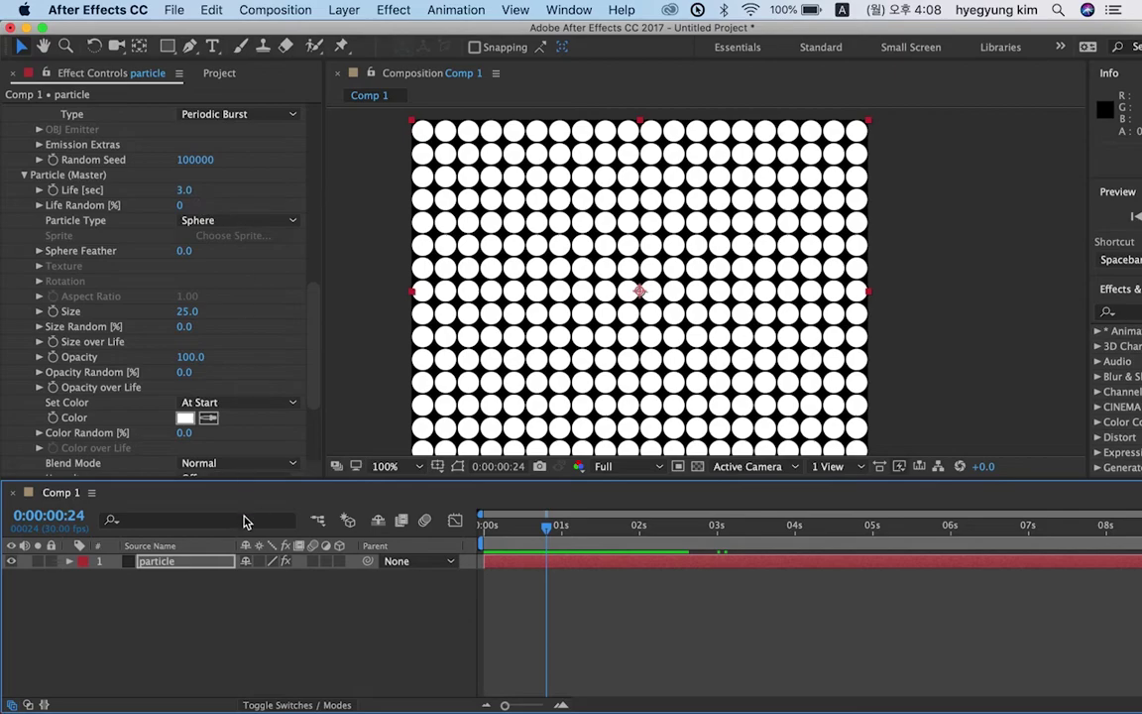
- Create a new 50 × 50 px composition named particle_sample
key(super+n)
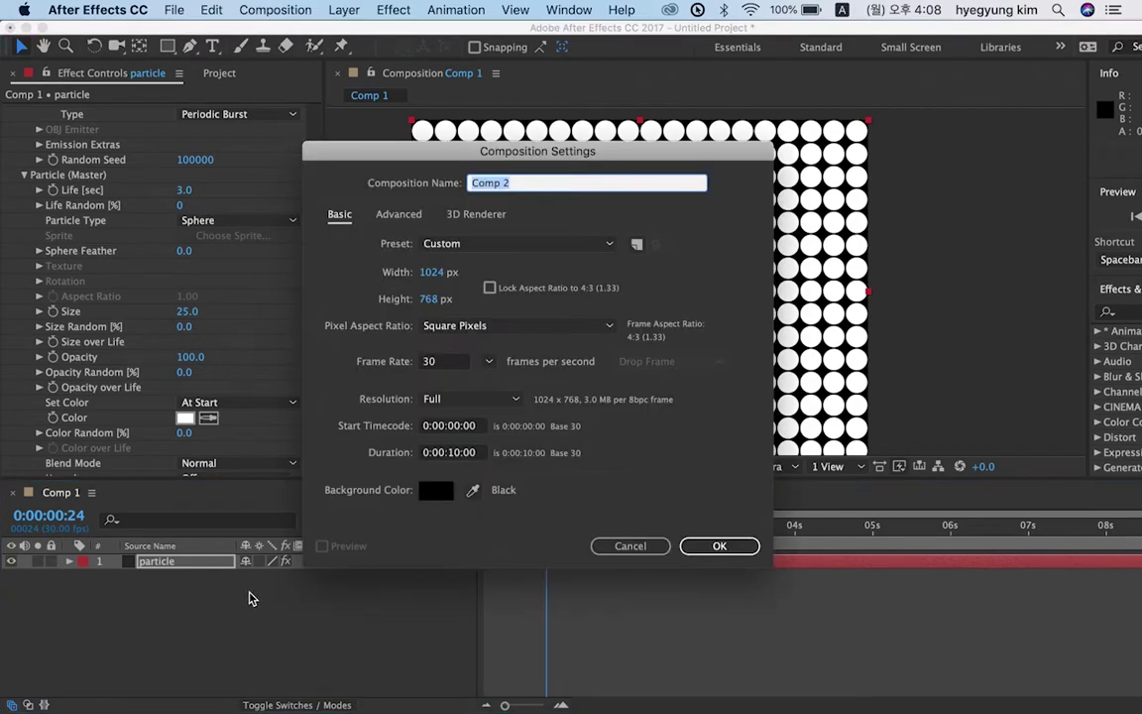
click(434, 273)
key(BackSpace)
text(50)
click(429, 299)
key(BackSpace)
text(50)
click(517, 188)
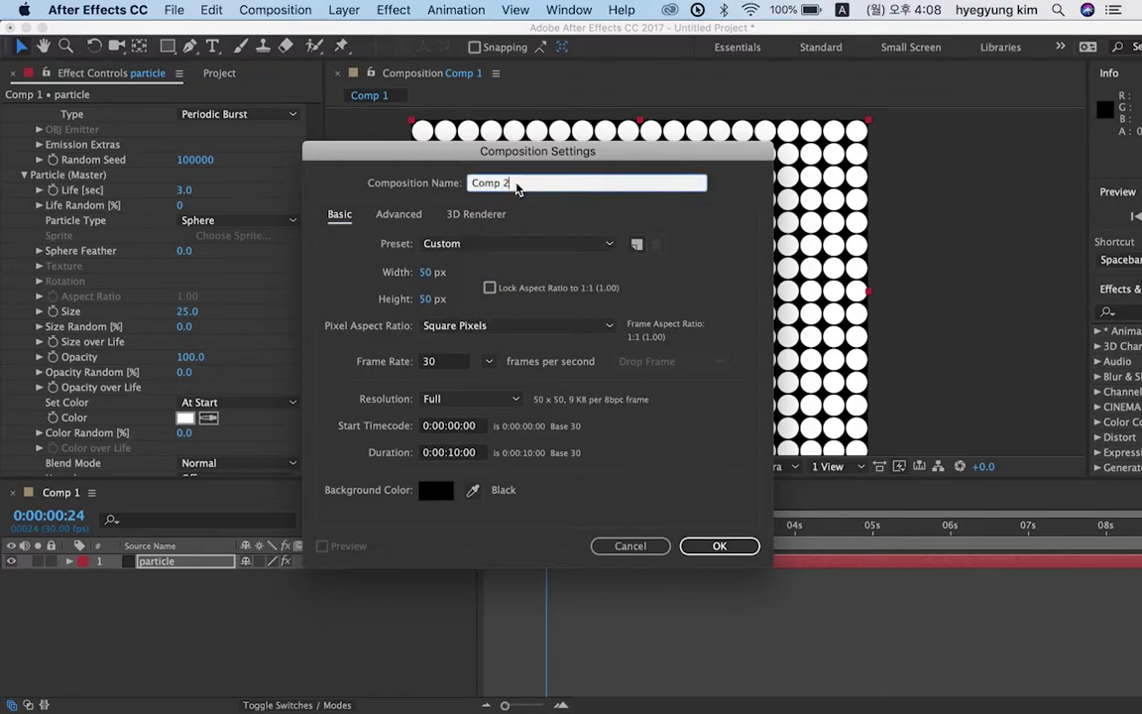
drag(517, 183, 377, 179)
text(particle_sample)
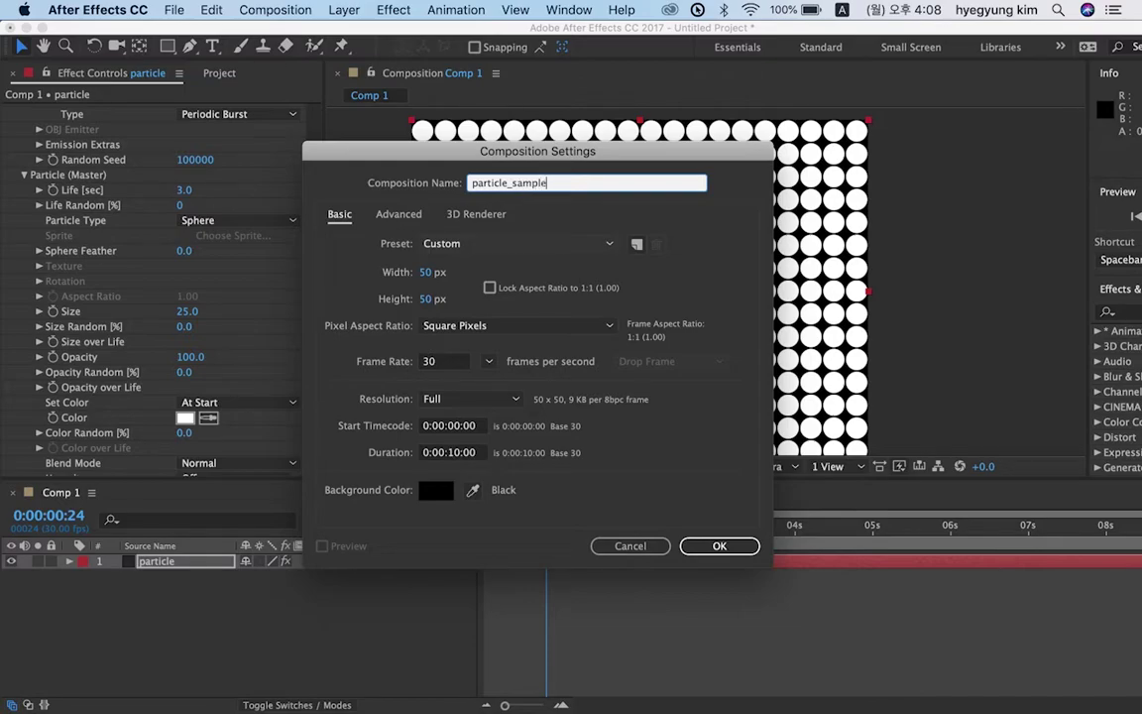
click(730, 547)
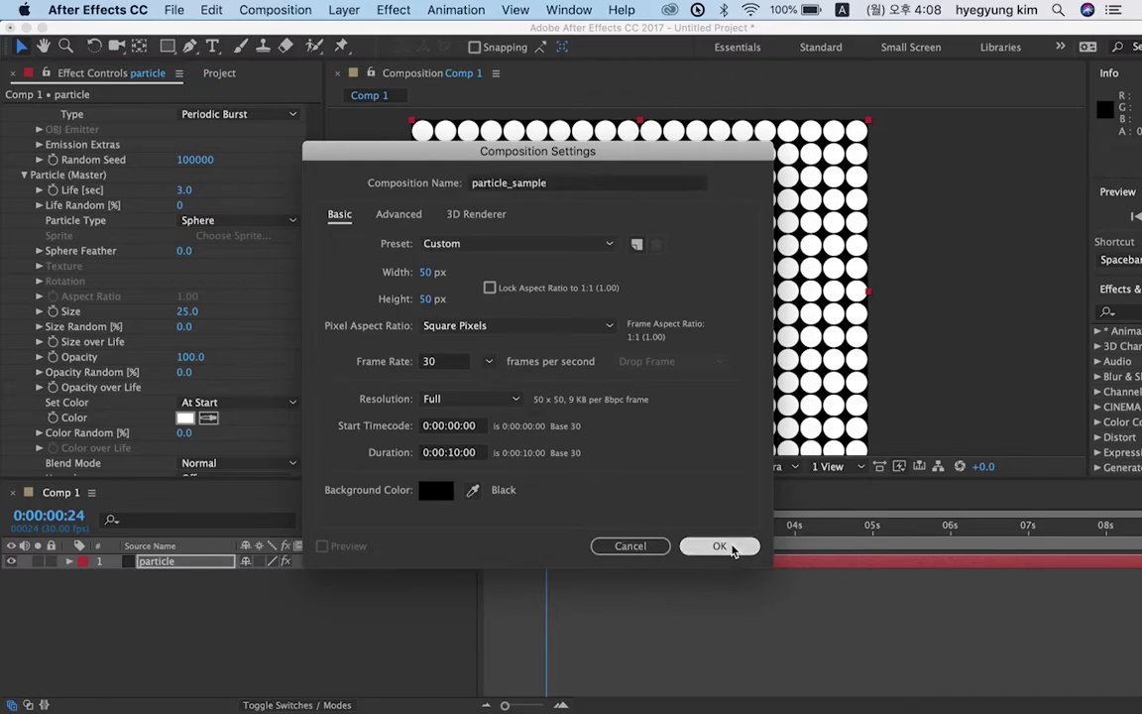
- Draw a white five-pointed star with the Star Tool in particle_sample and move it to the middle of the frame
scroll(714, 288, up, 5)
scroll(714, 288, down, 1)
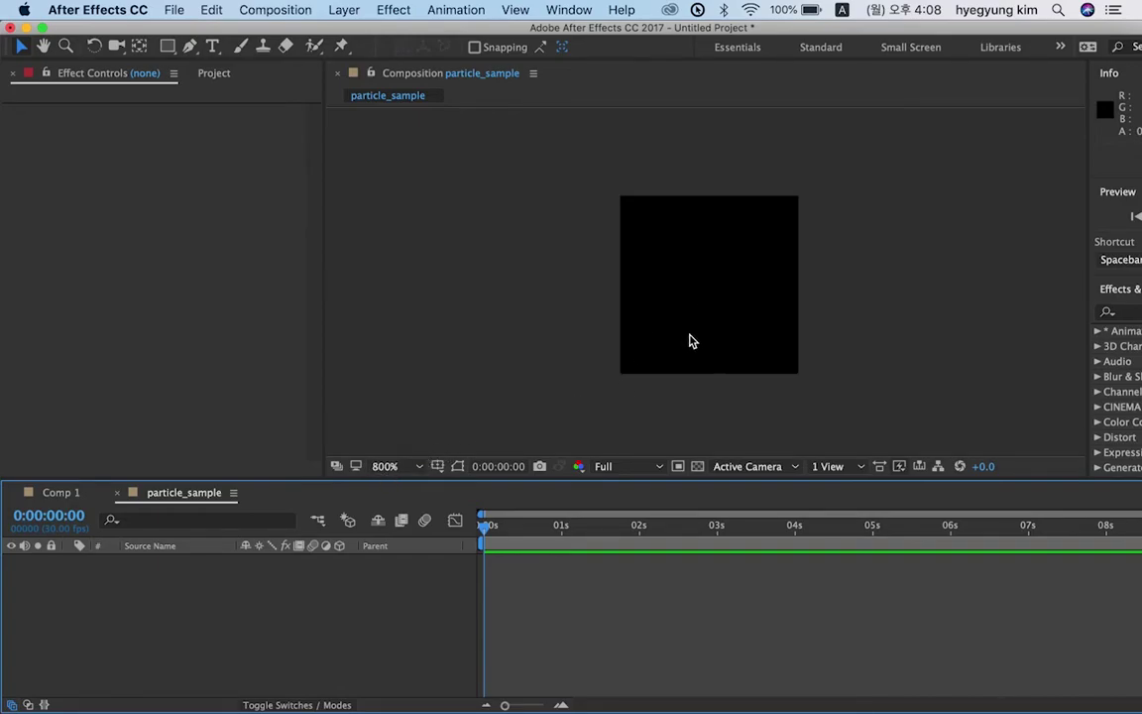
click(168, 45)
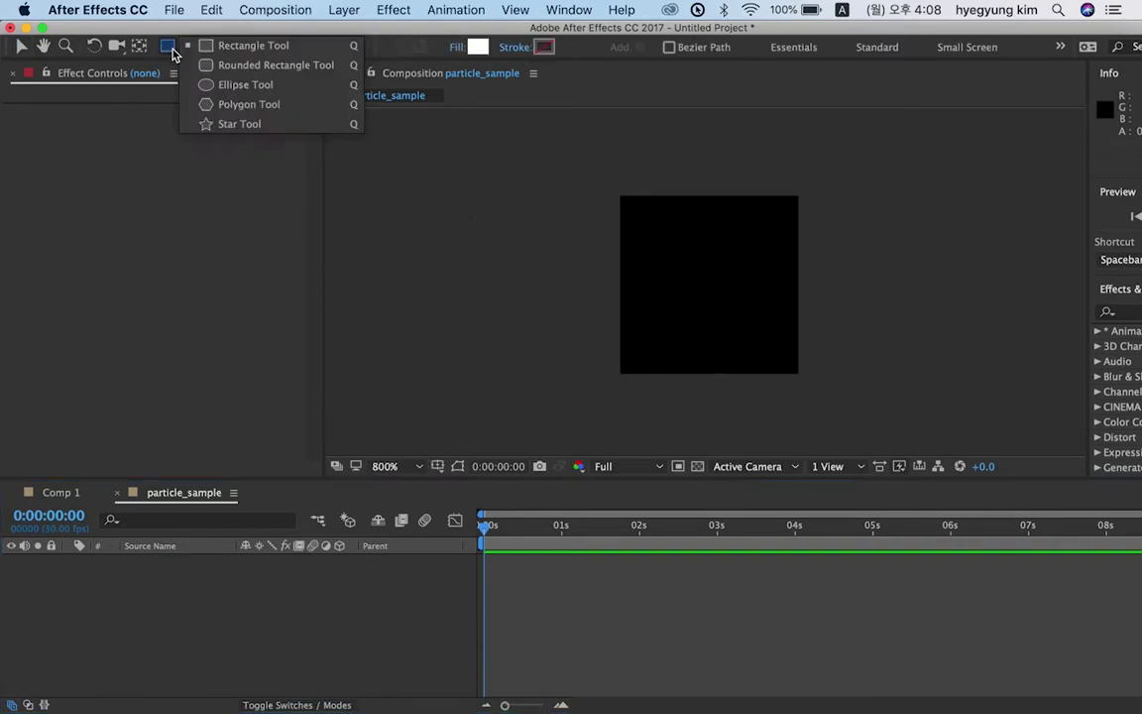
click(220, 94)
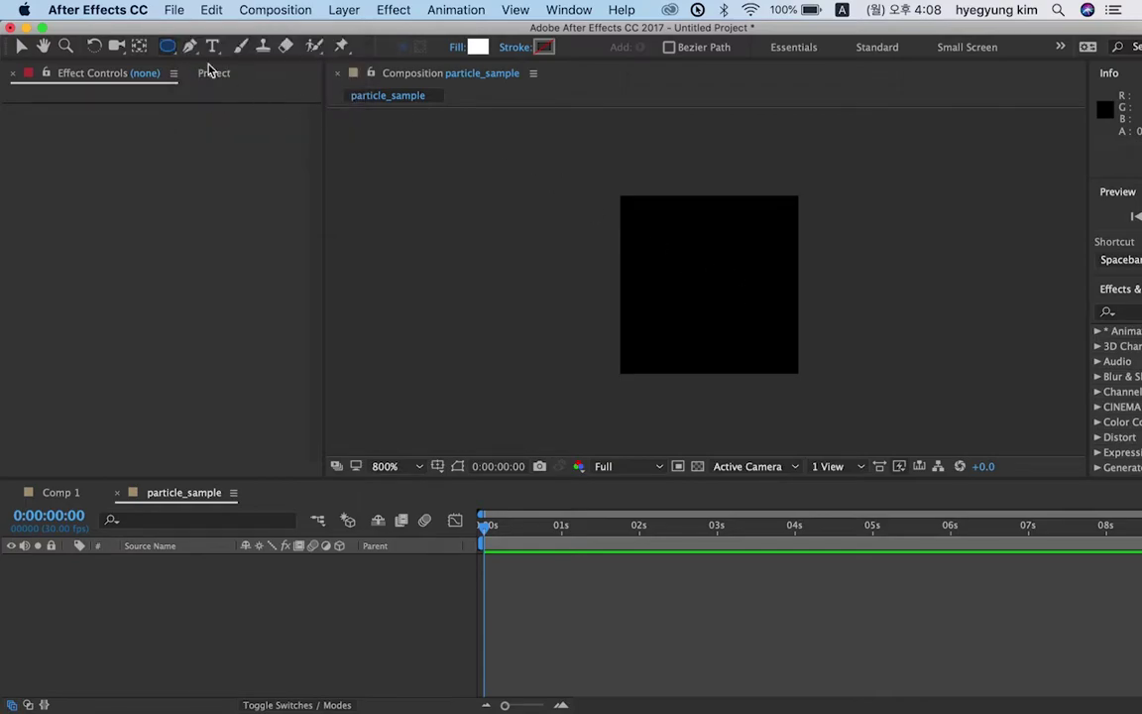
click(173, 51)
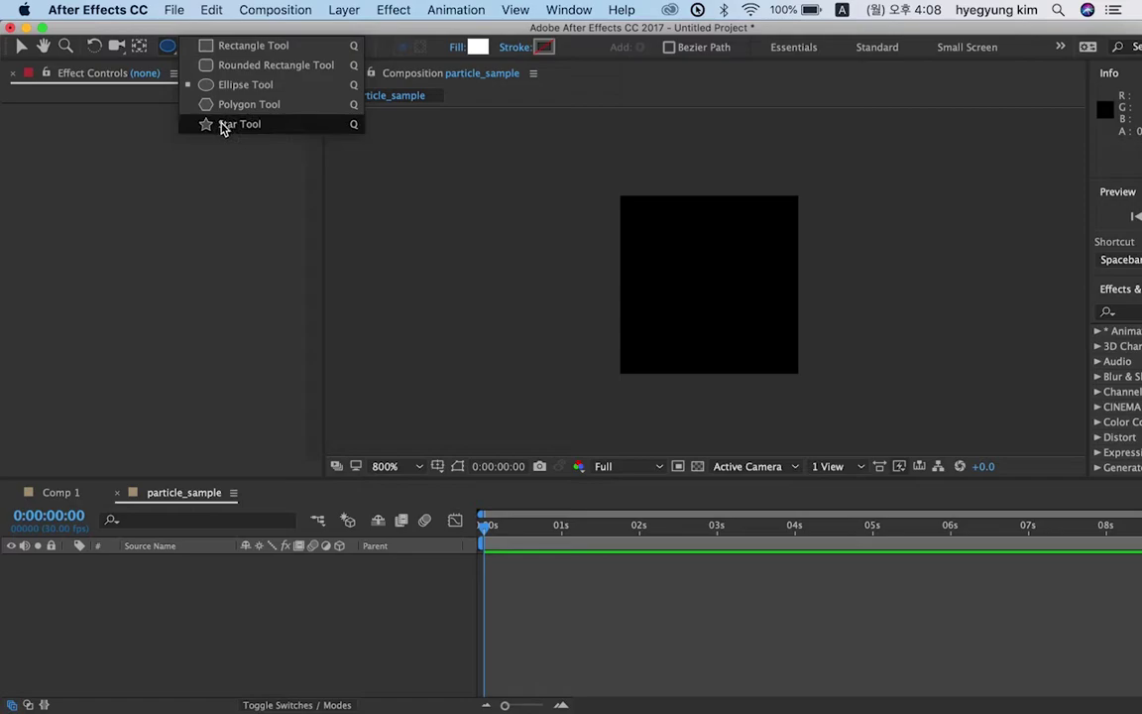
click(224, 123)
drag(685, 258, 746, 303)
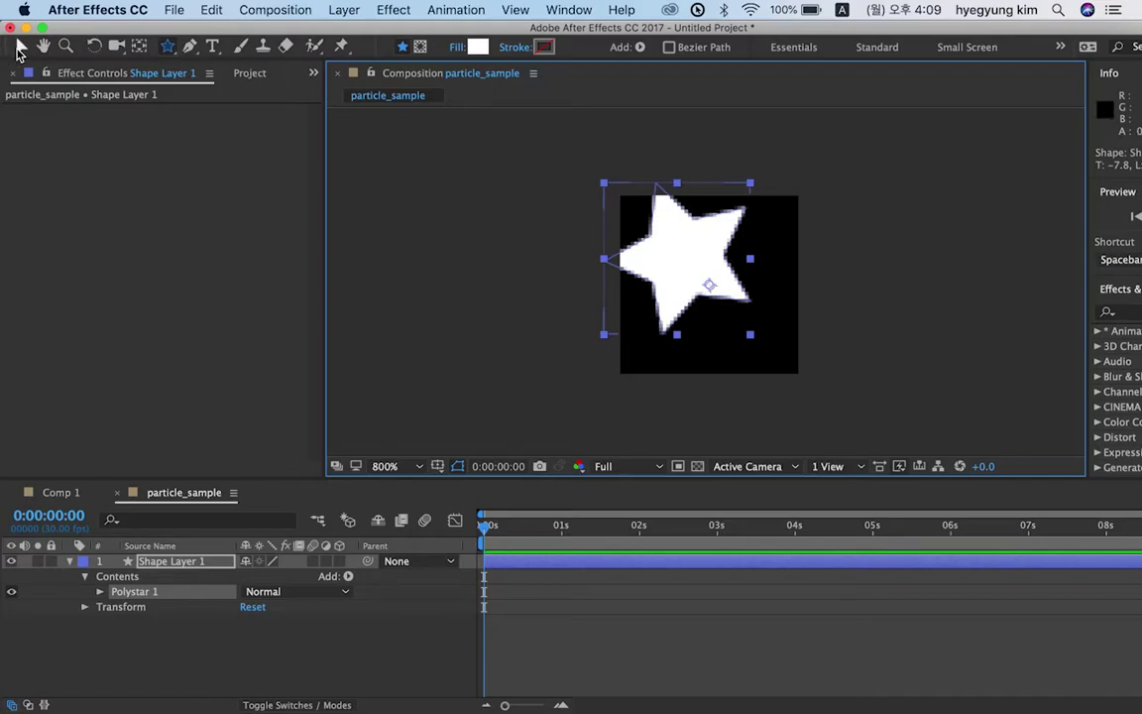
click(20, 45)
drag(753, 256, 748, 284)
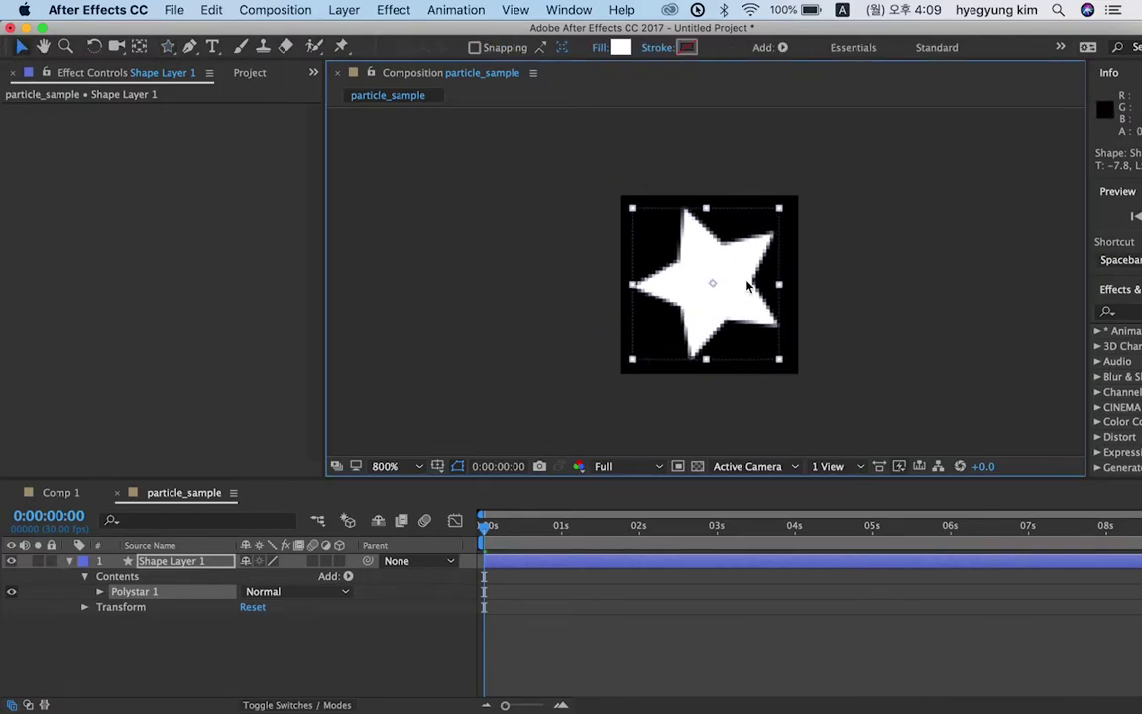
- Add the expression wiggle(5,200) to the star layer's Opacity and preview the flicker
click(70, 563)
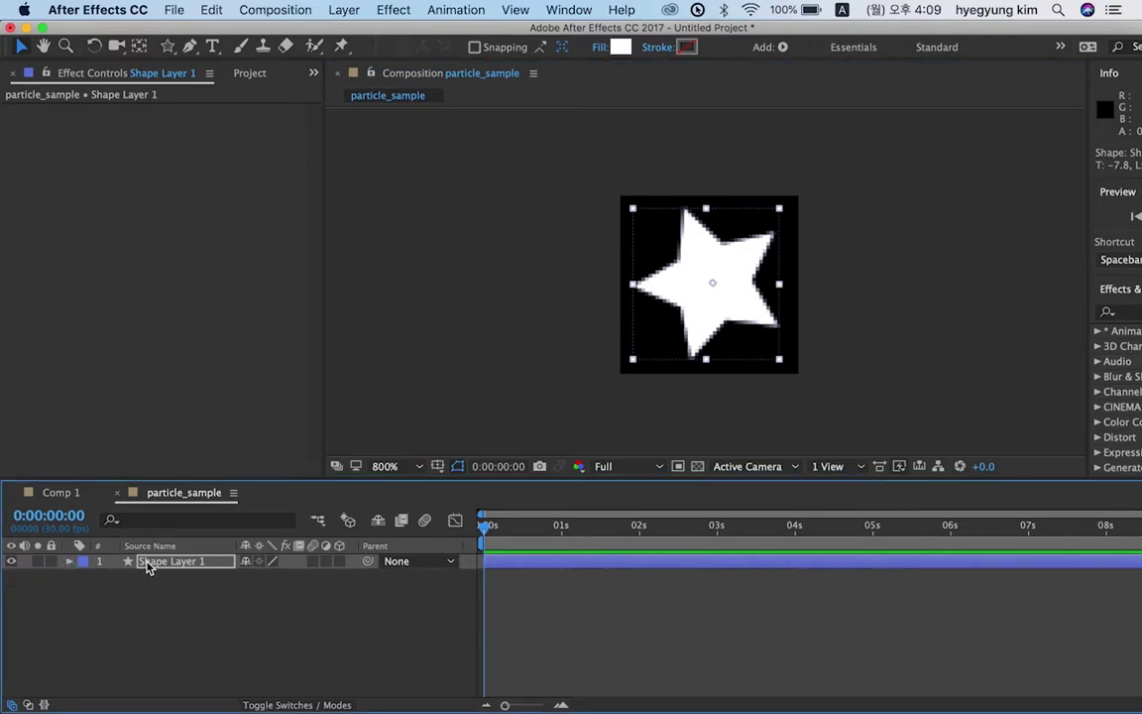
key(t)
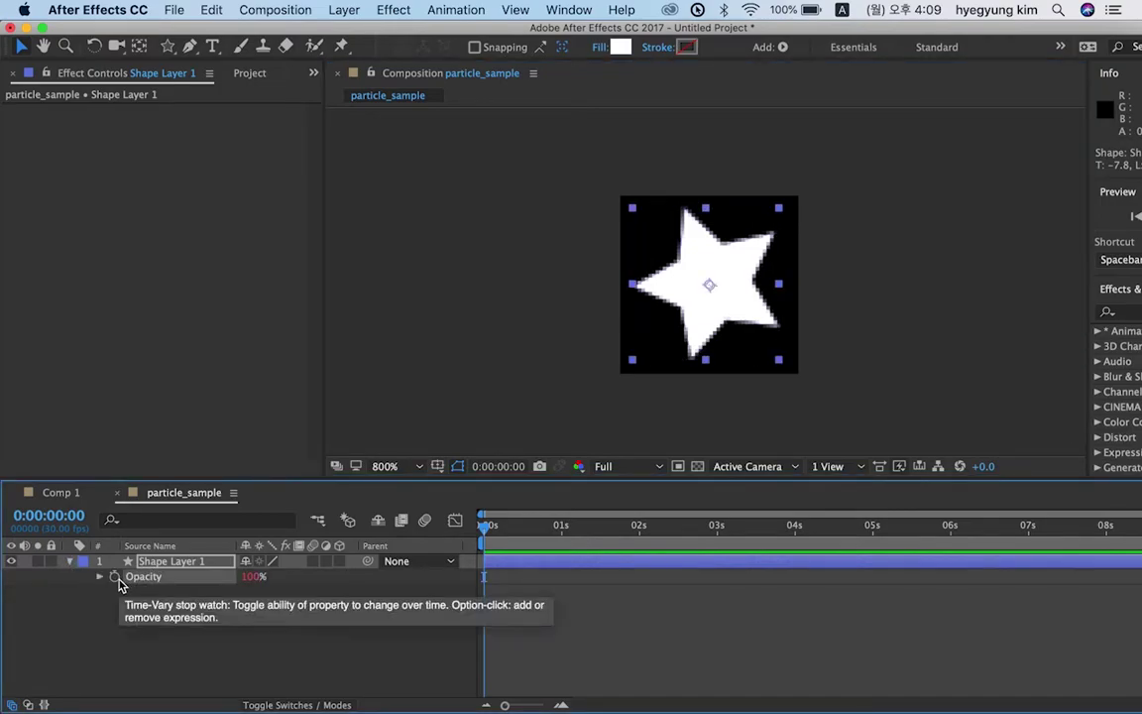
alt+click(114, 577)
text(wiggle(5,200)
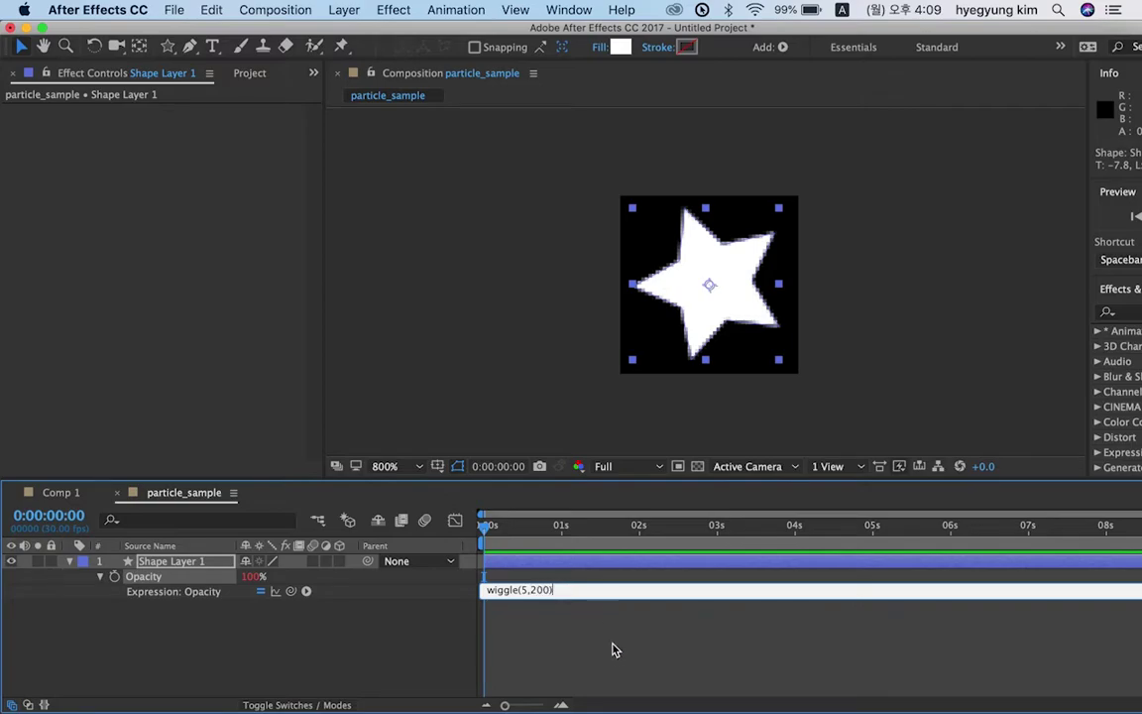
click(595, 664)
key(space)
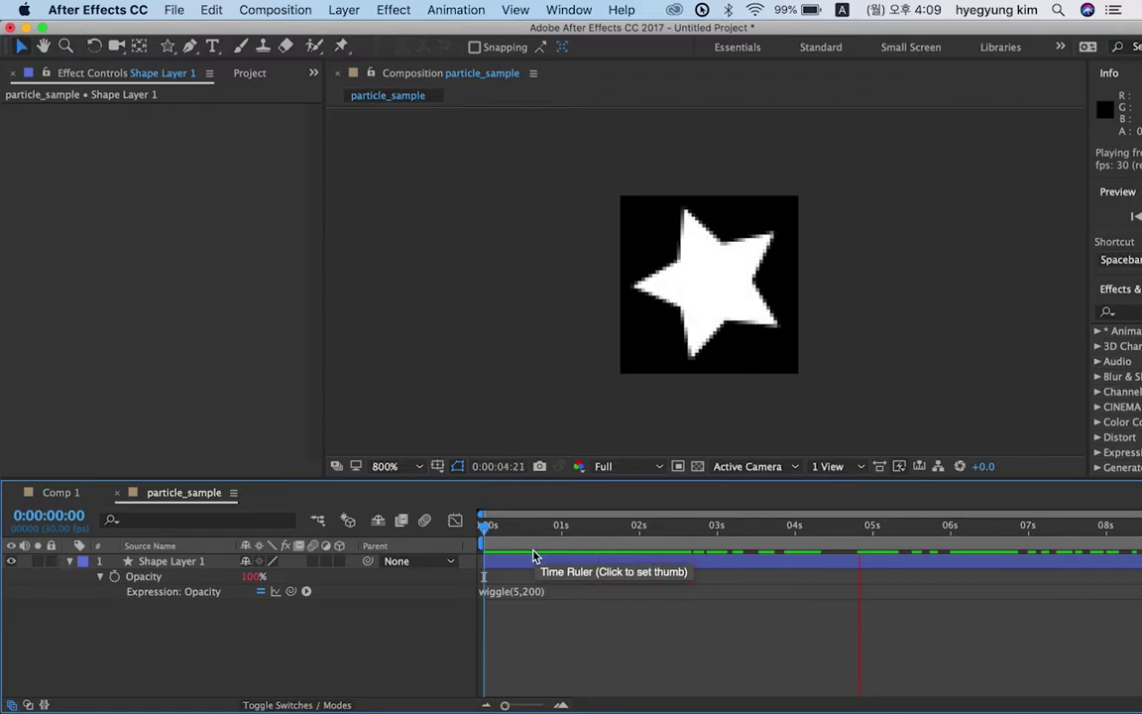
key(space)
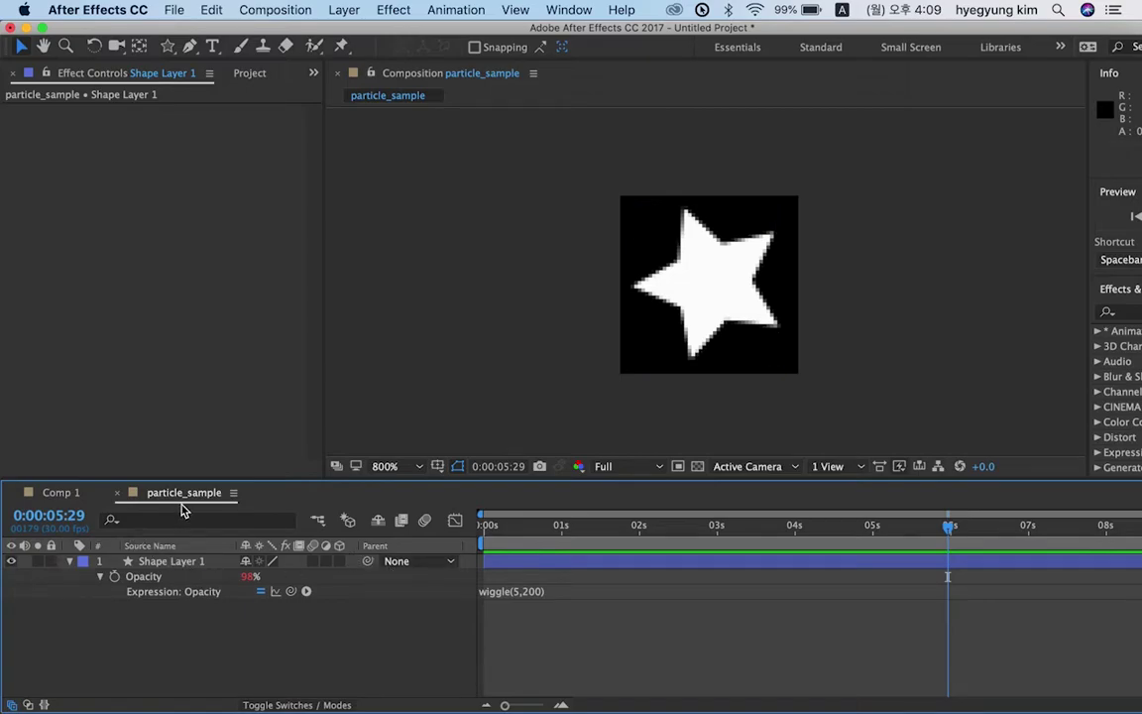
- Place the particle_sample composition beneath the particle layer in Comp 1 and hide it
click(61, 492)
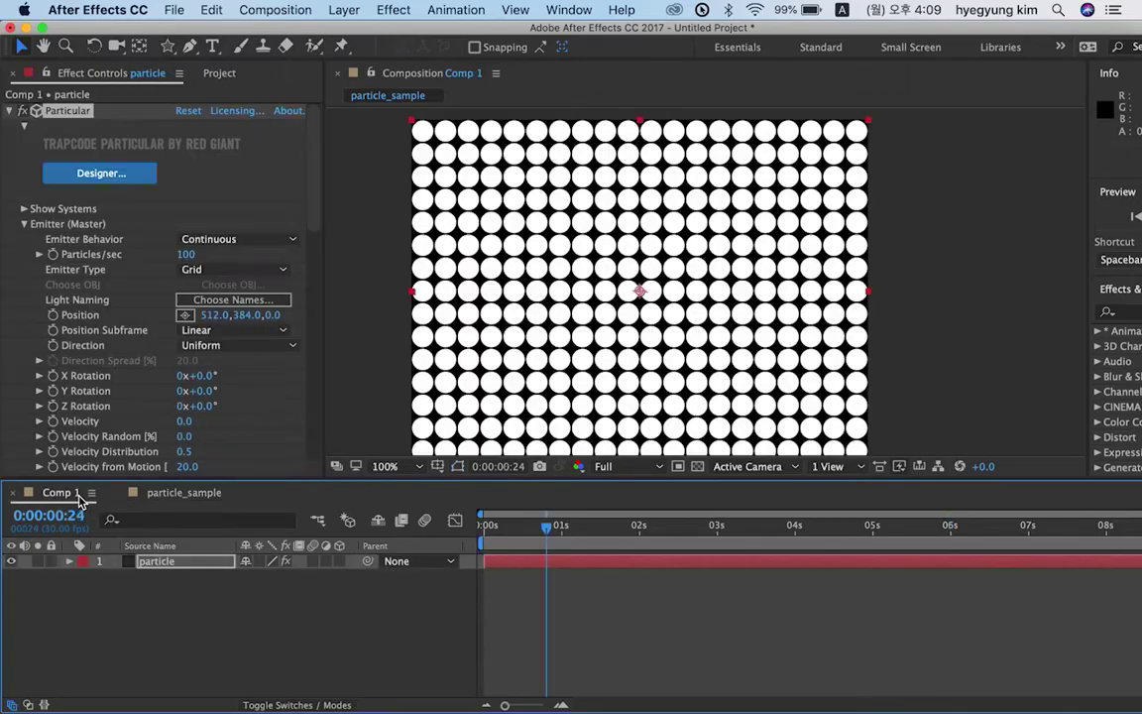
click(155, 561)
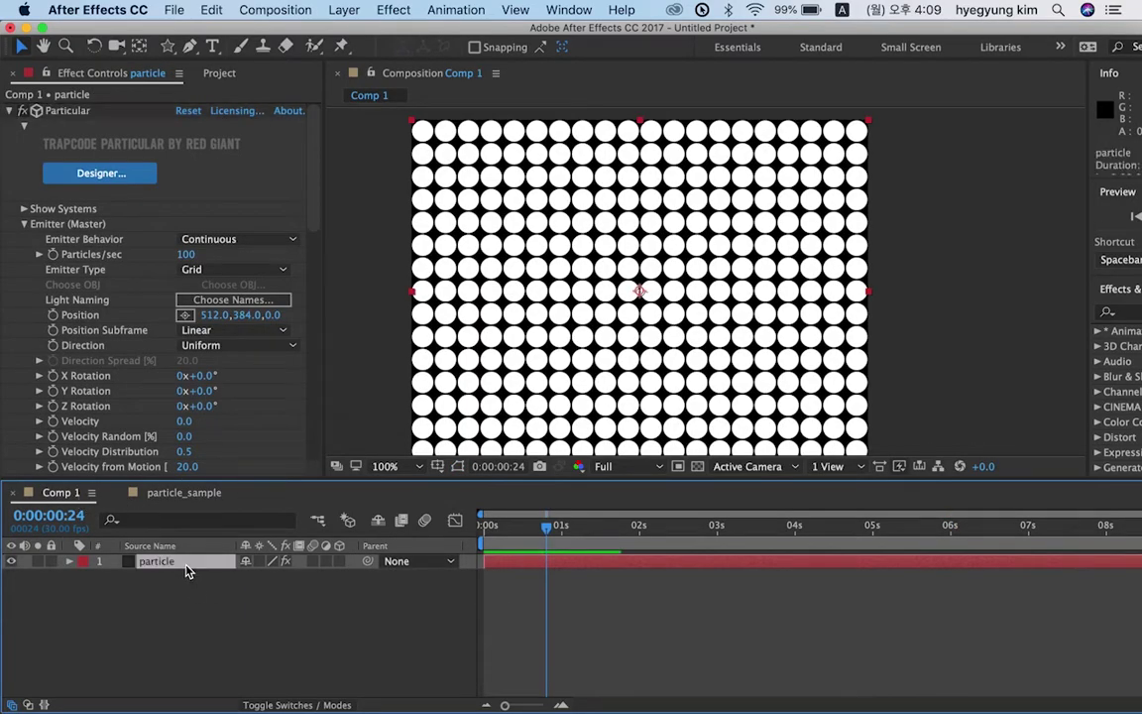
click(218, 74)
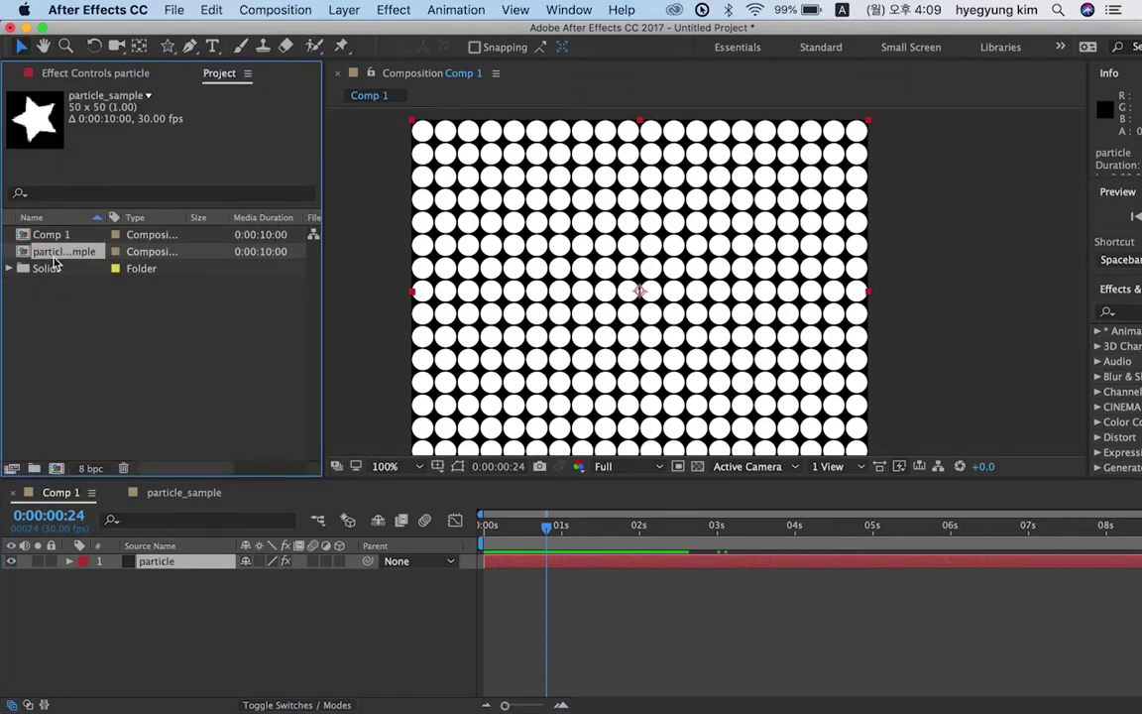
drag(55, 256, 122, 638)
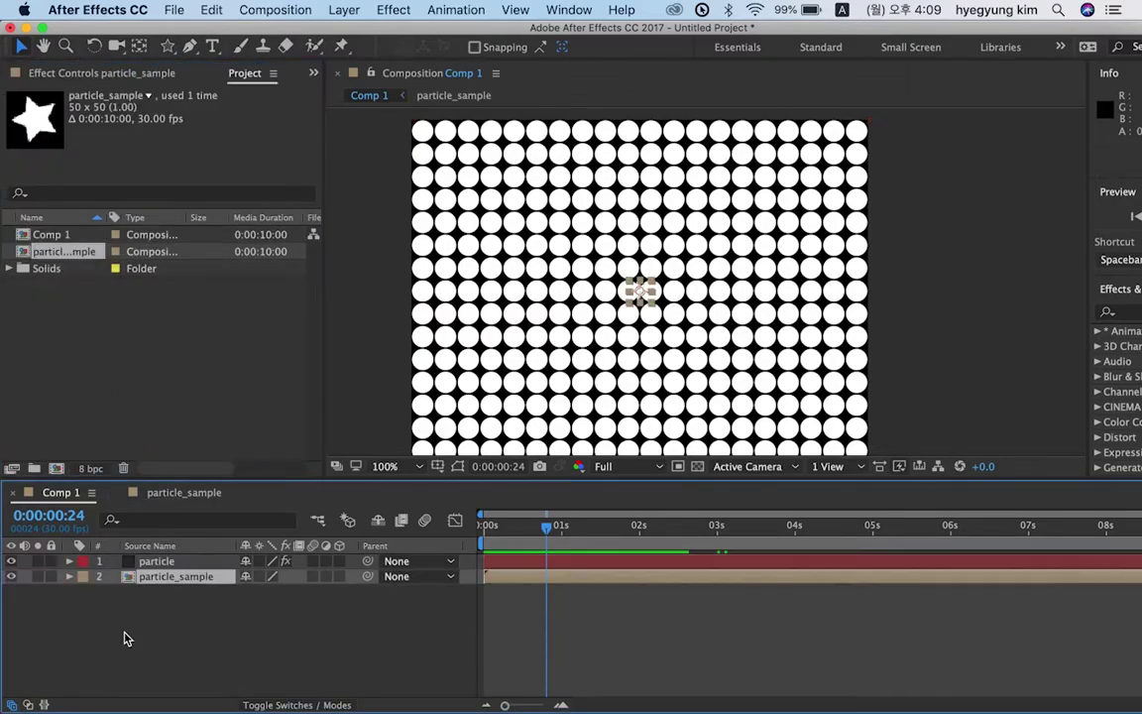
click(10, 578)
- Change the Particle Type in the particle layer's master particle settings to Sprite
click(156, 563)
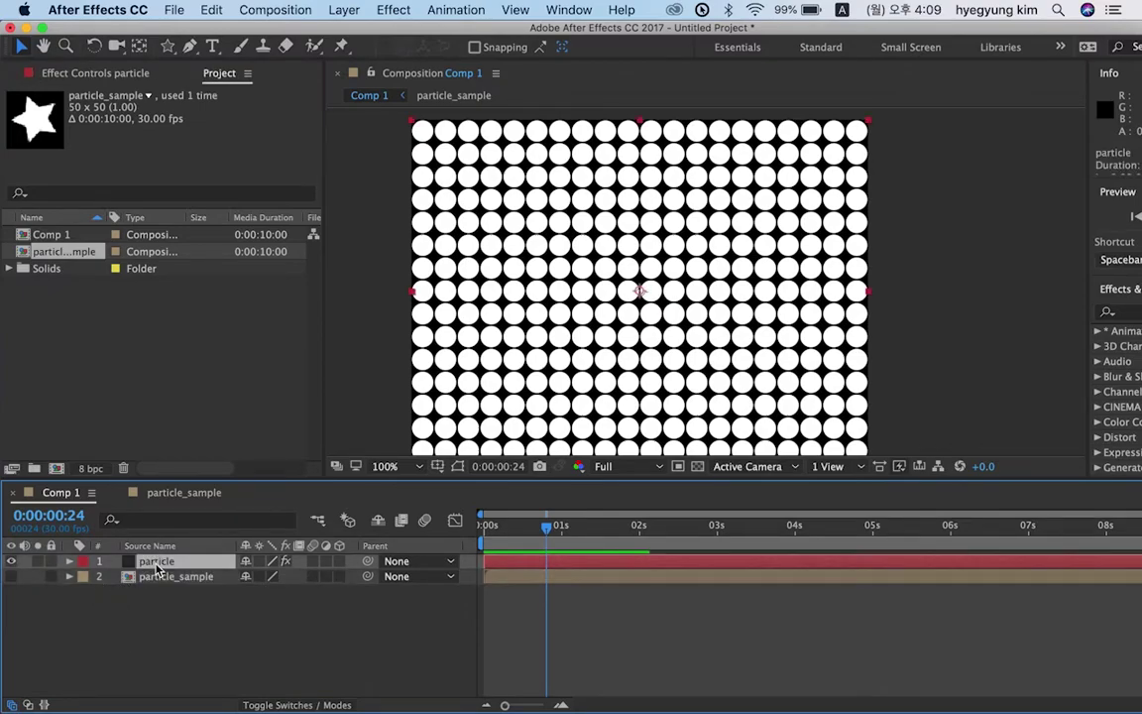
click(94, 74)
scroll(149, 278, down, 10)
scroll(159, 292, down, 3)
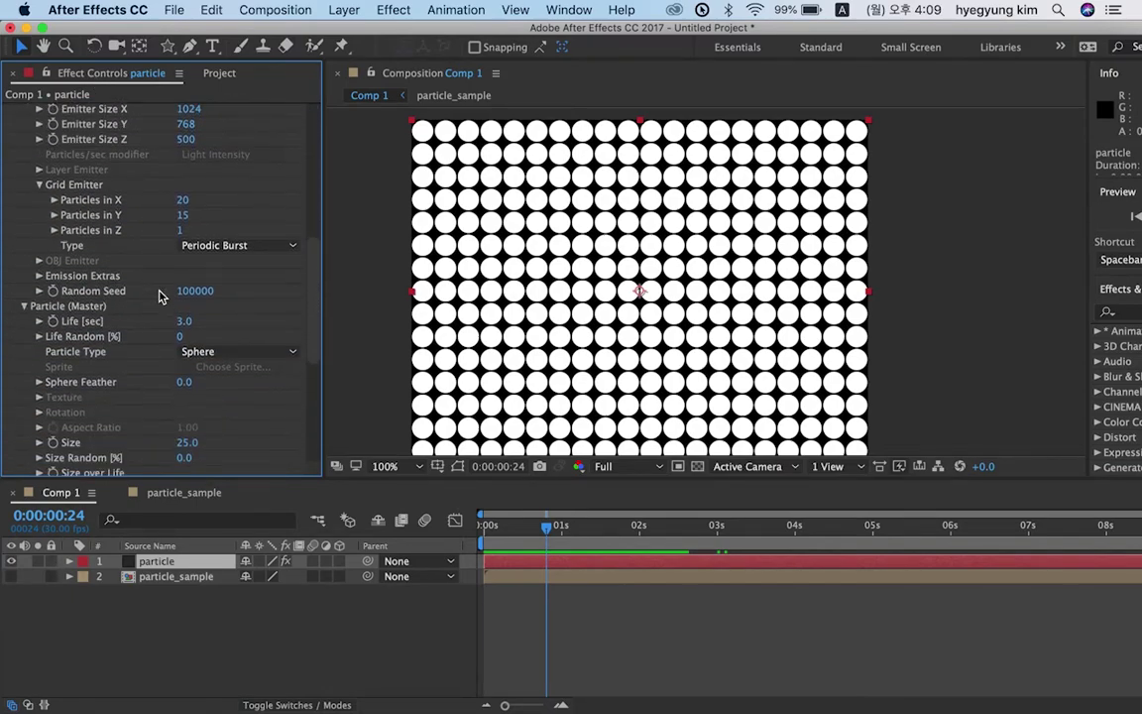
scroll(168, 397, down, 1)
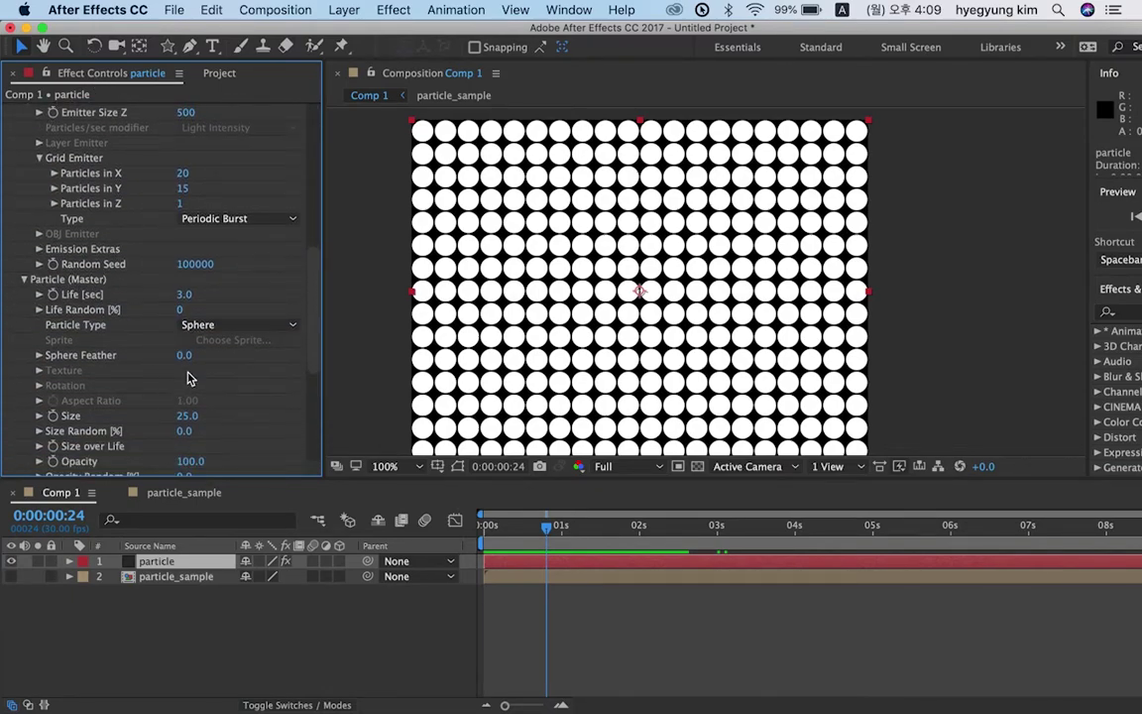
click(238, 324)
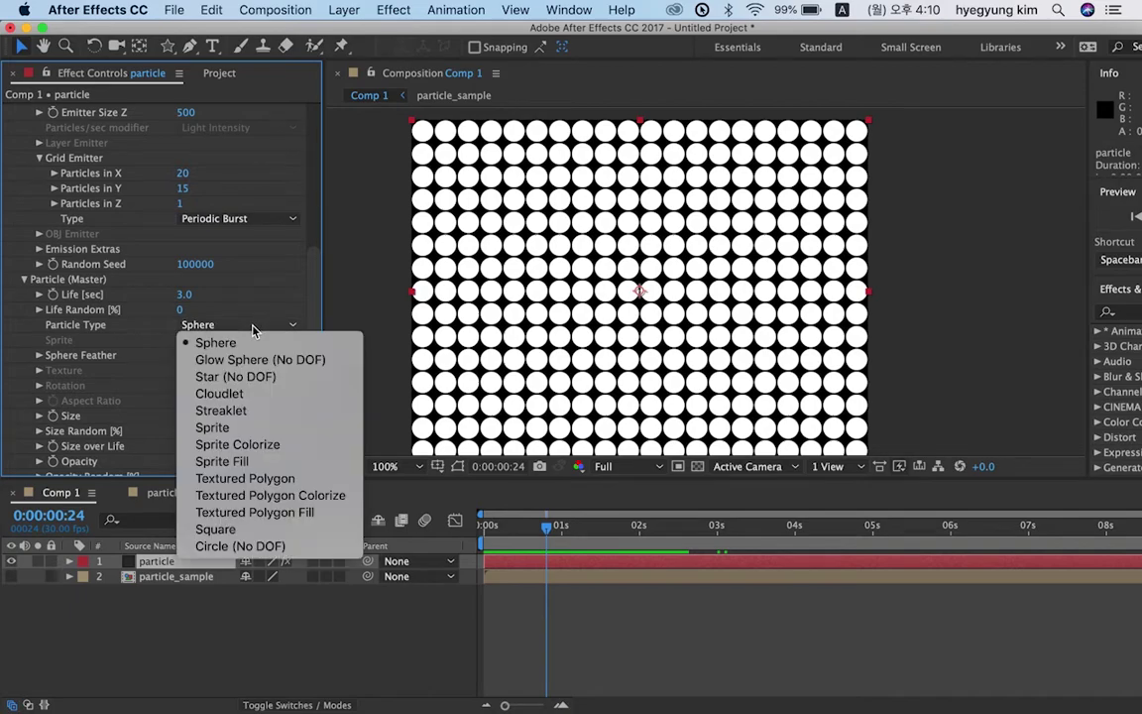
click(213, 432)
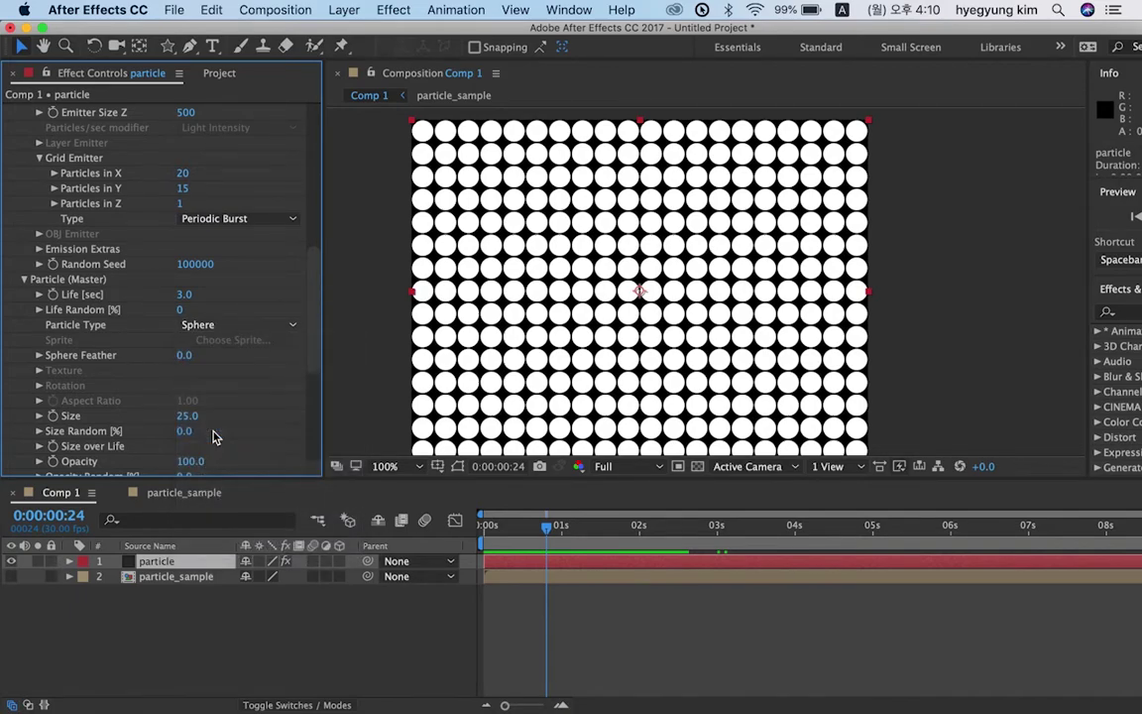
- Set the sprite particles' texture layer to particle_sample
scroll(220, 382, down, 3)
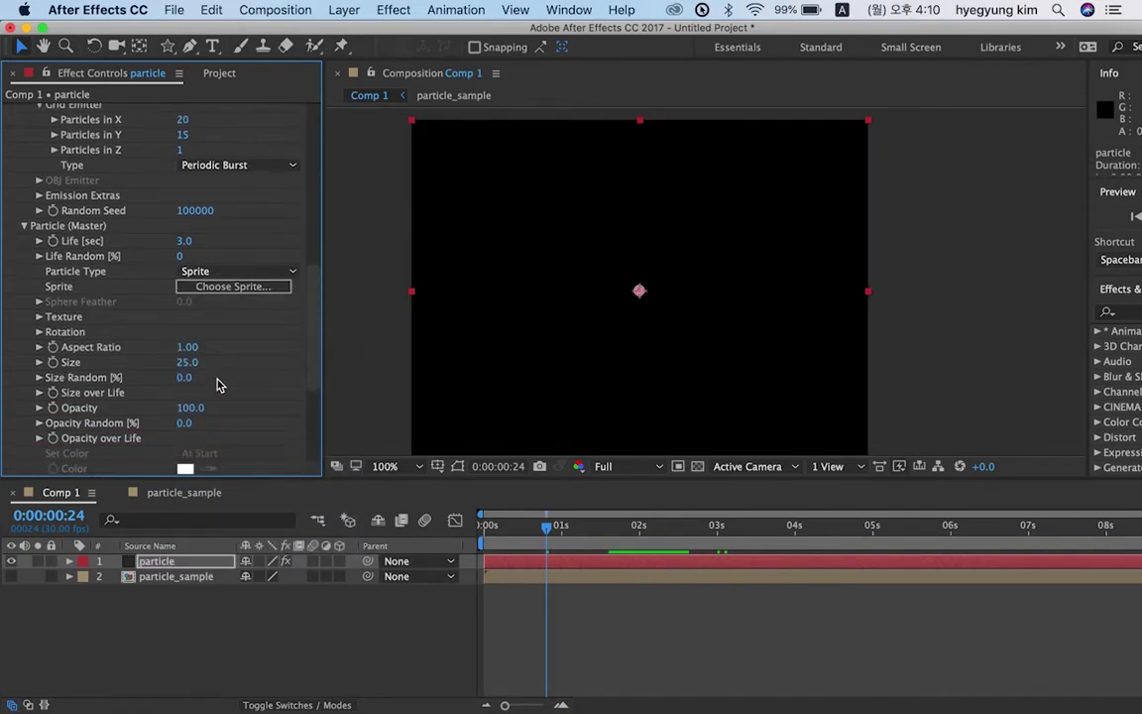
click(40, 317)
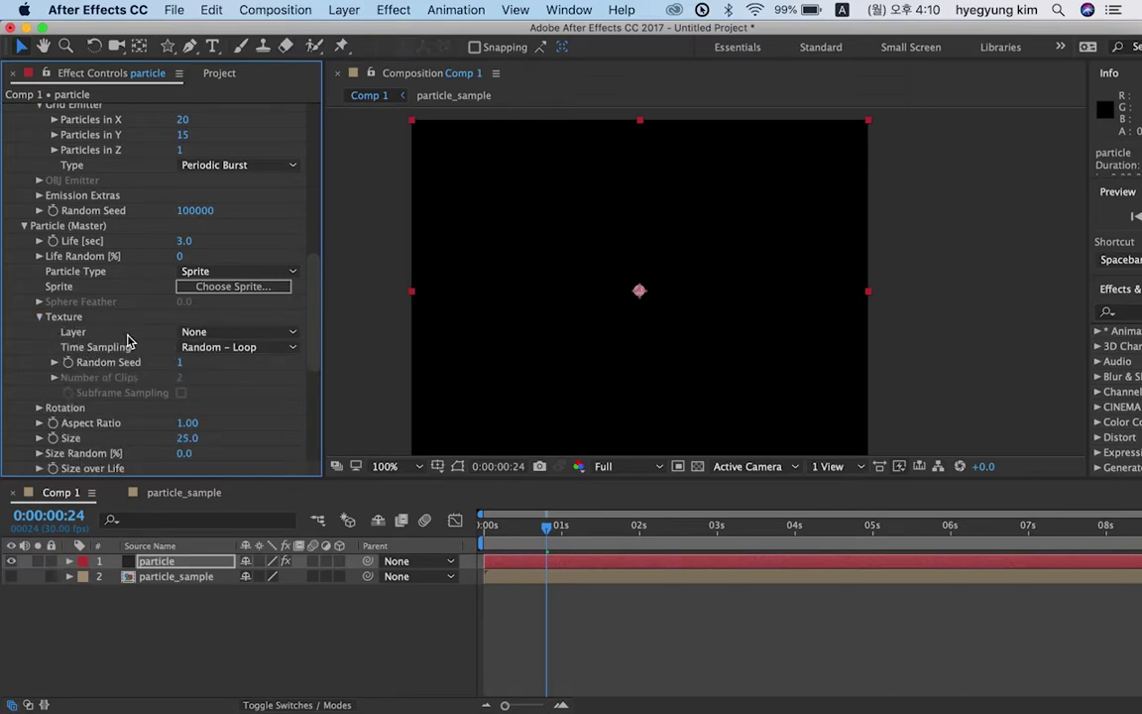
click(194, 332)
click(238, 396)
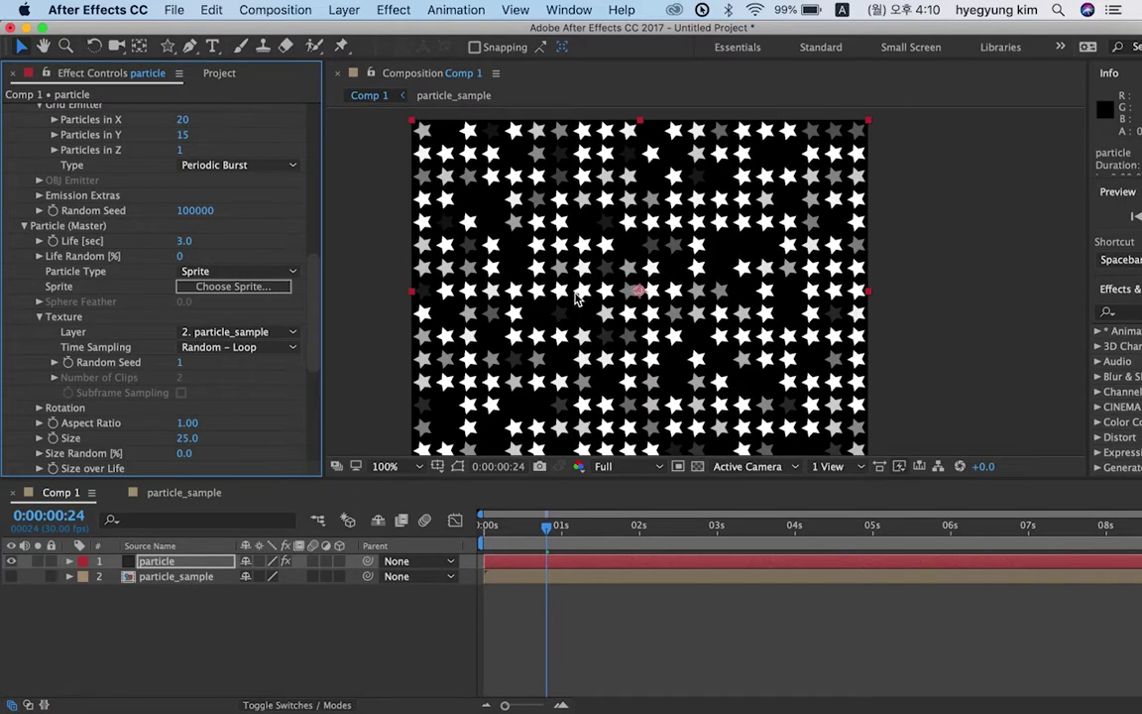
- Preview the star grid from the start of Comp 1 and bring the current time back to 0:00:00:02
drag(548, 536, 484, 536)
key(space)
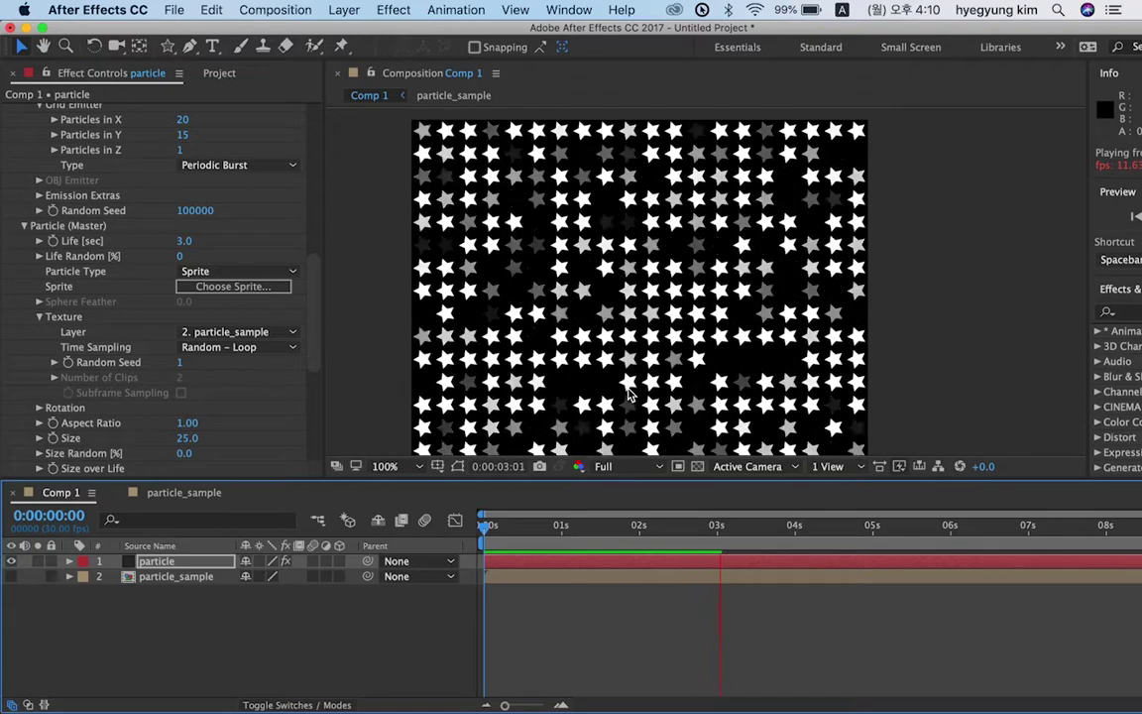
key(space)
drag(769, 535, 489, 541)
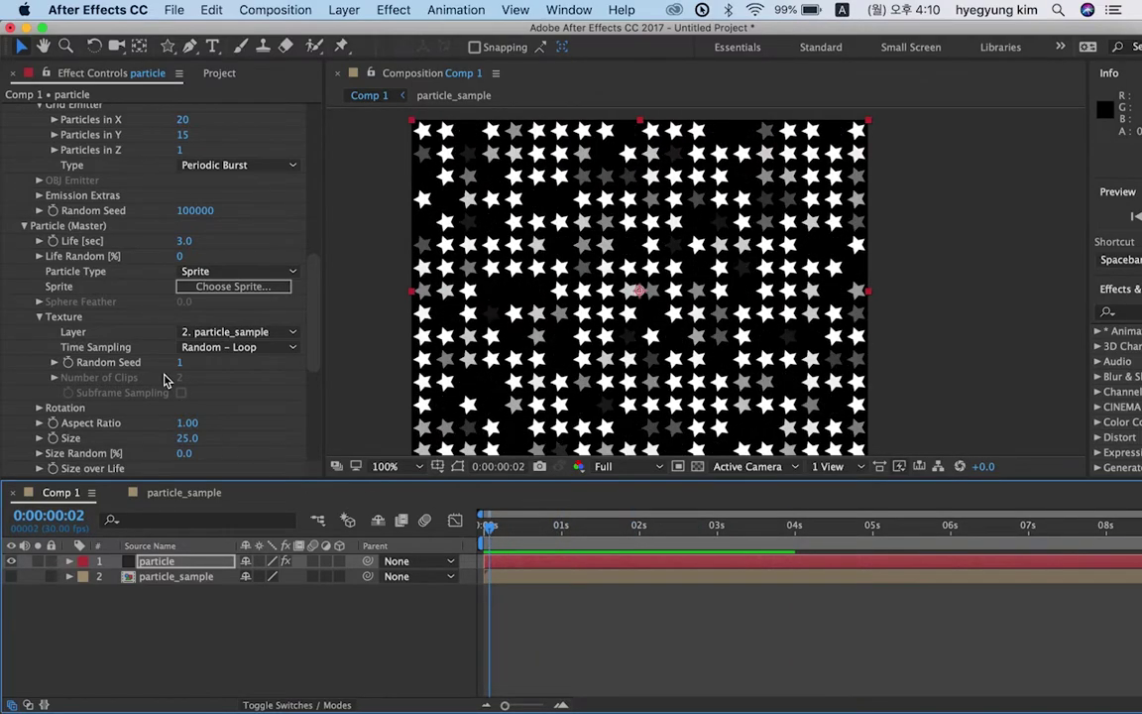
- Keep the sprite texture's Time Sampling on Random - Loop and set its Random Seed to 281
scroll(166, 380, down, 6)
scroll(158, 362, up, 3)
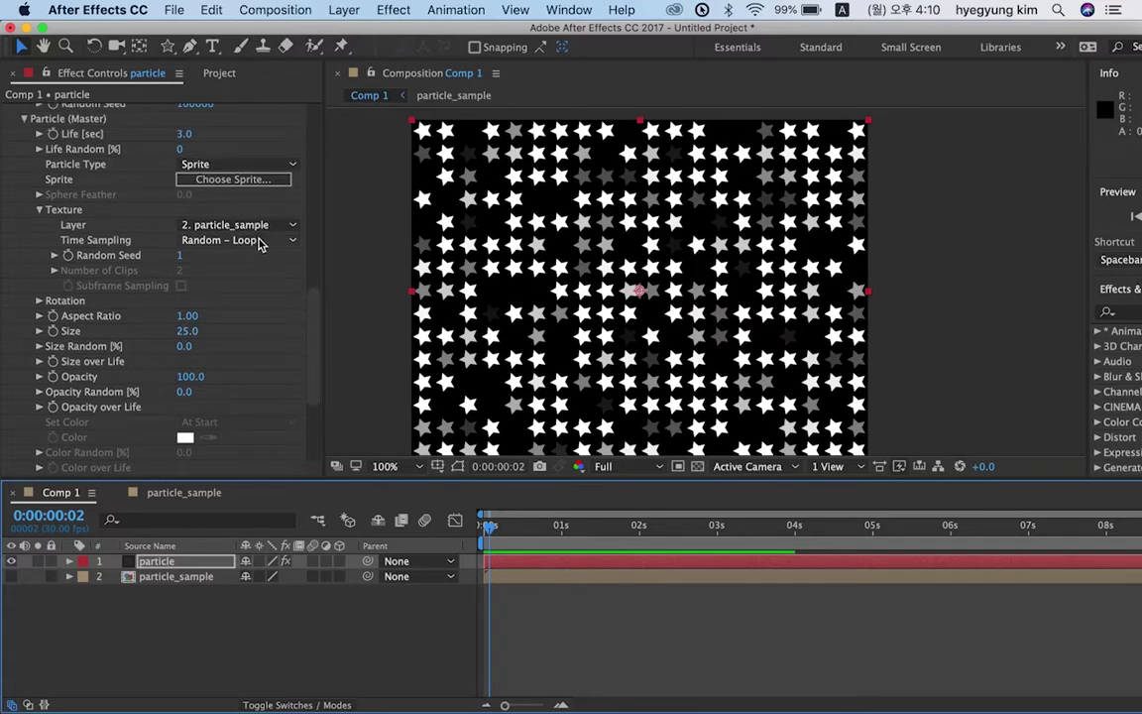
click(260, 244)
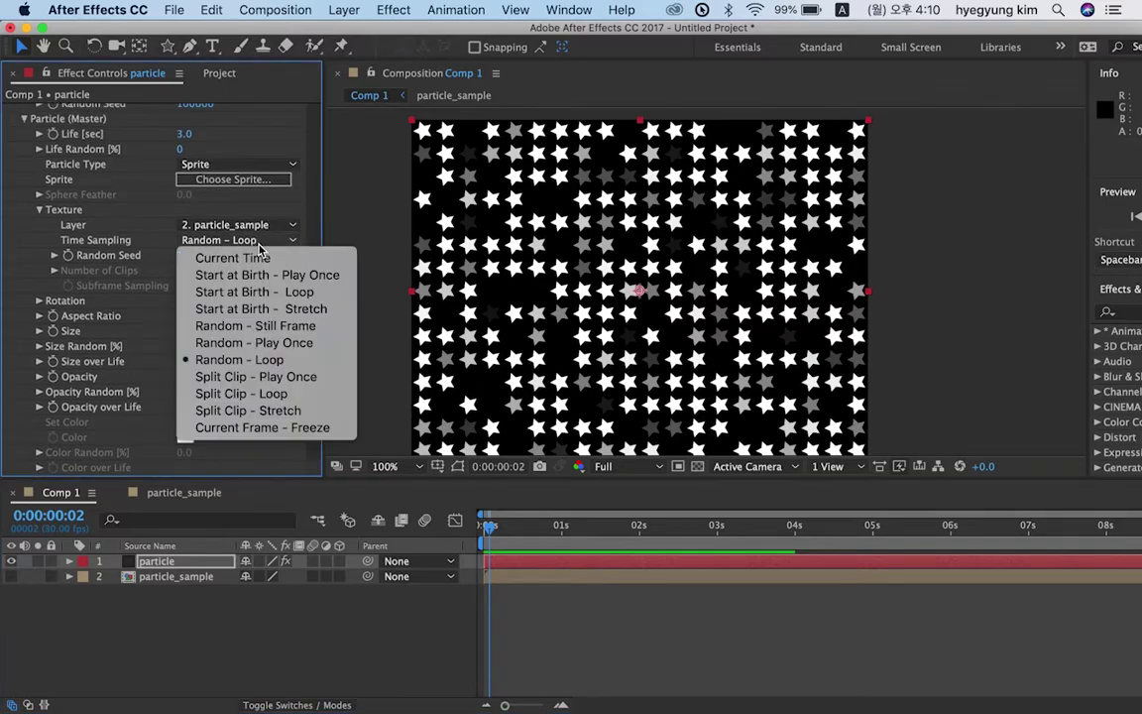
click(255, 362)
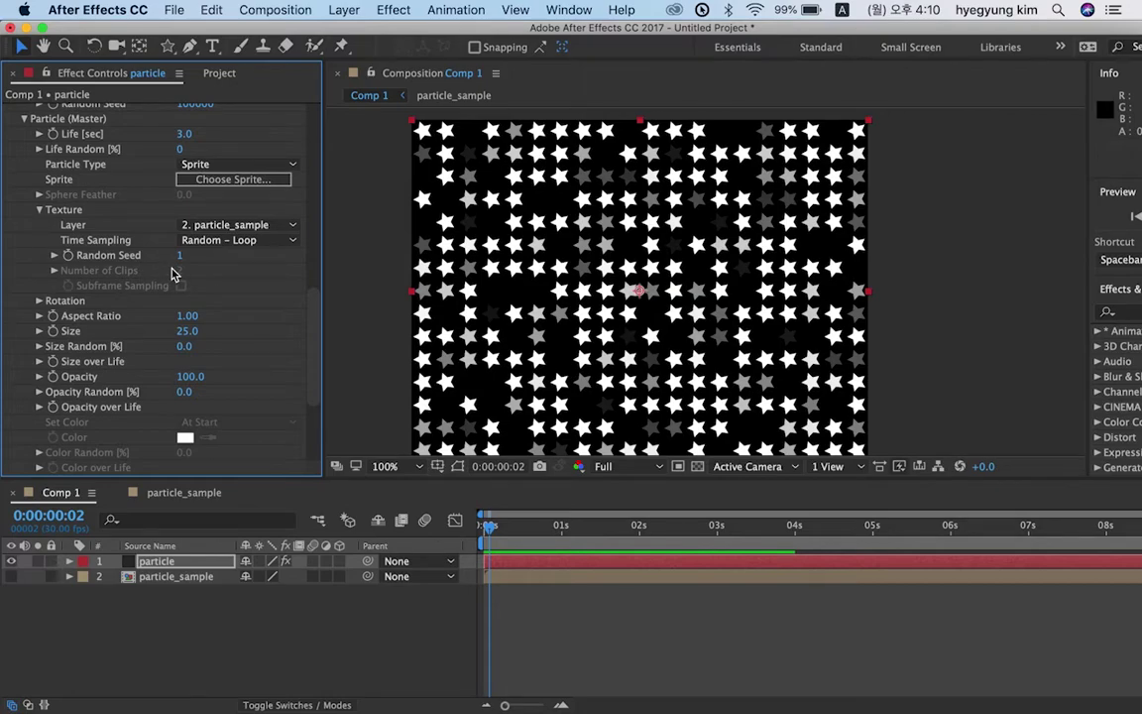
drag(197, 258, 436, 466)
- Preview the star grid with the new texture seed and bring the current time back to 0:00:00:23
key(space)
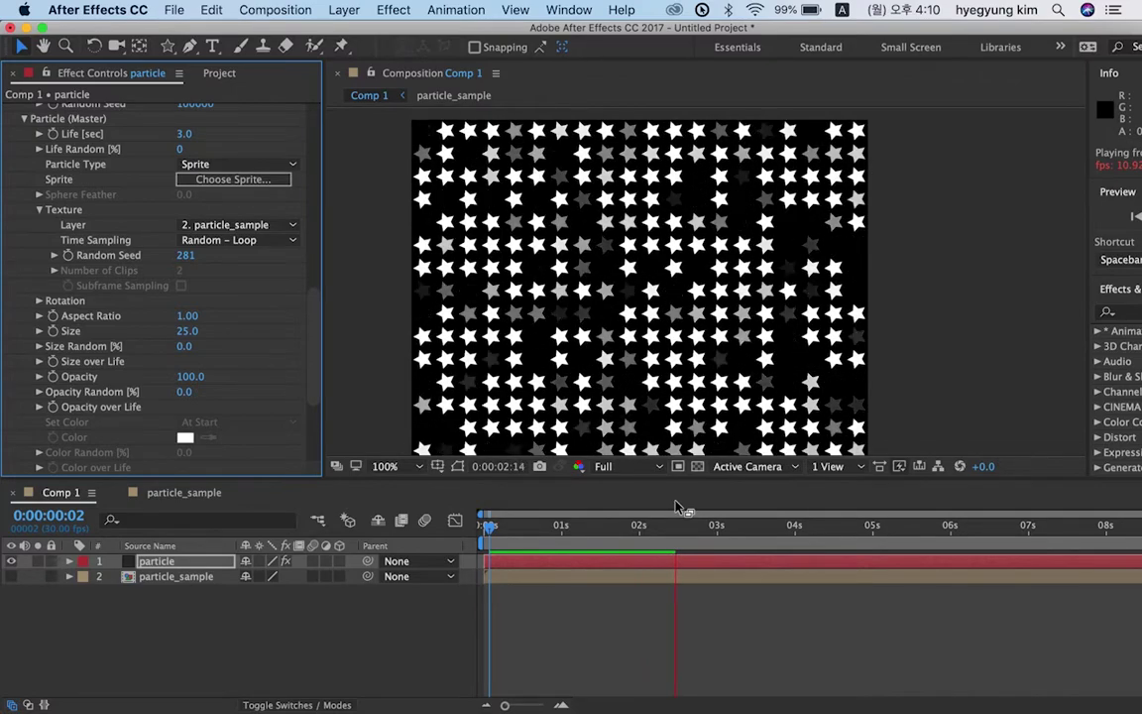
key(space)
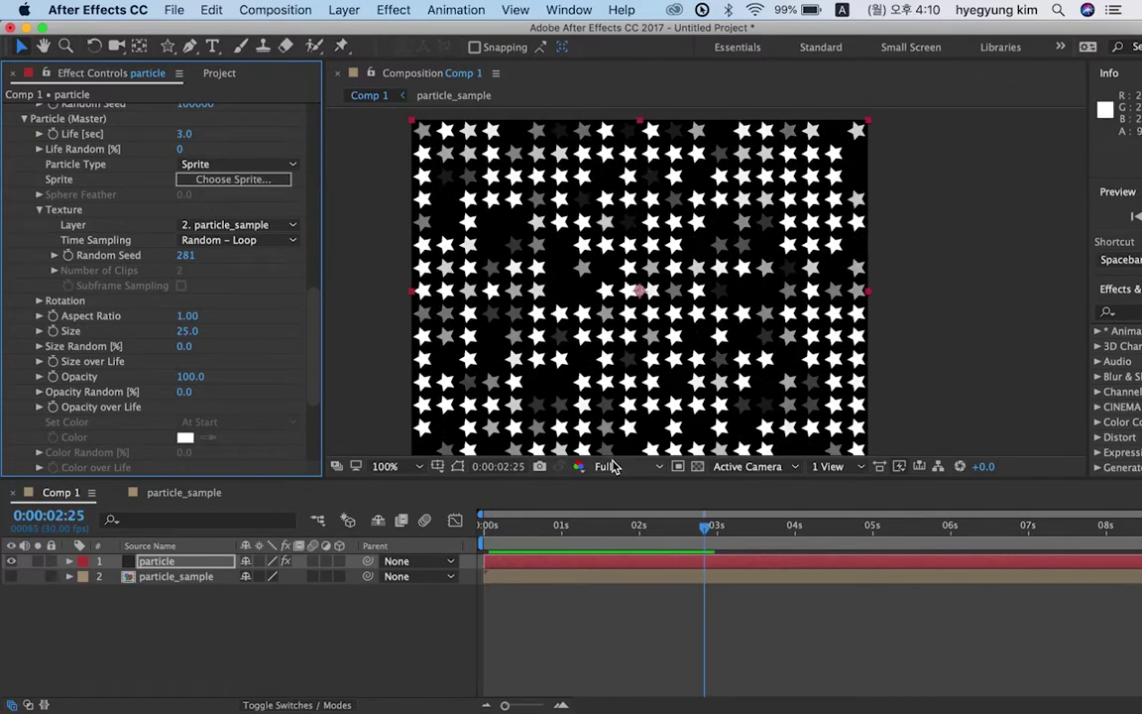
click(650, 527)
drag(631, 535, 544, 529)
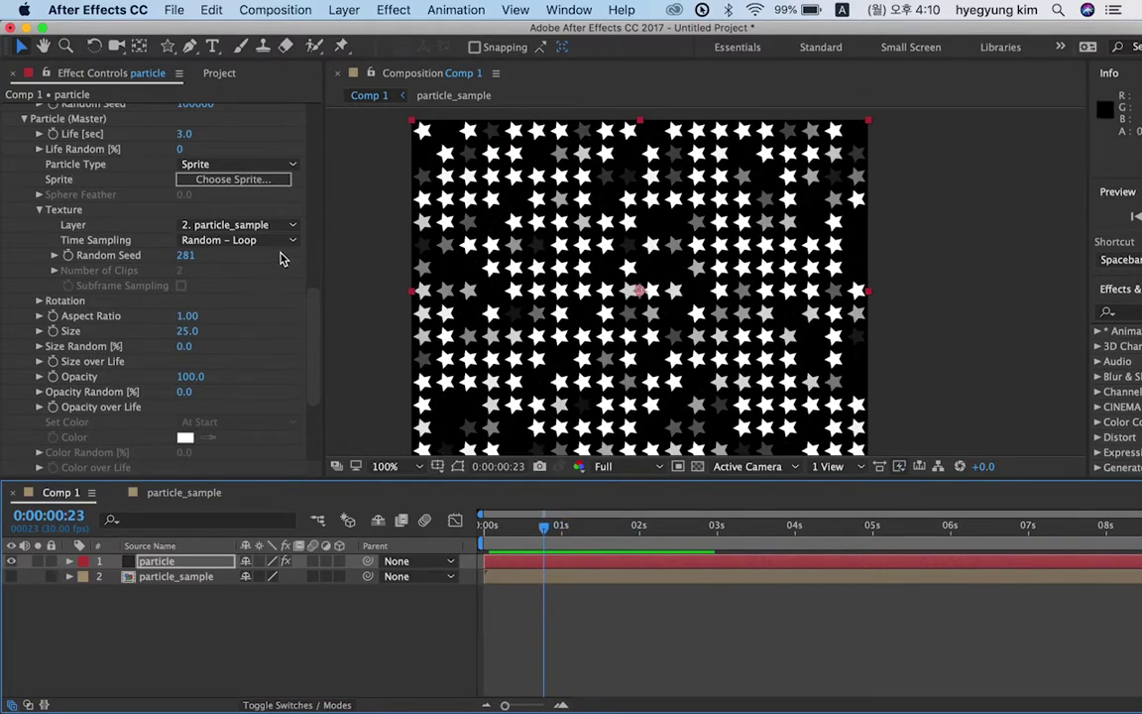
- Set the master particle's Size Random to 100% and preview Comp 1 from the start
scroll(255, 335, down, 3)
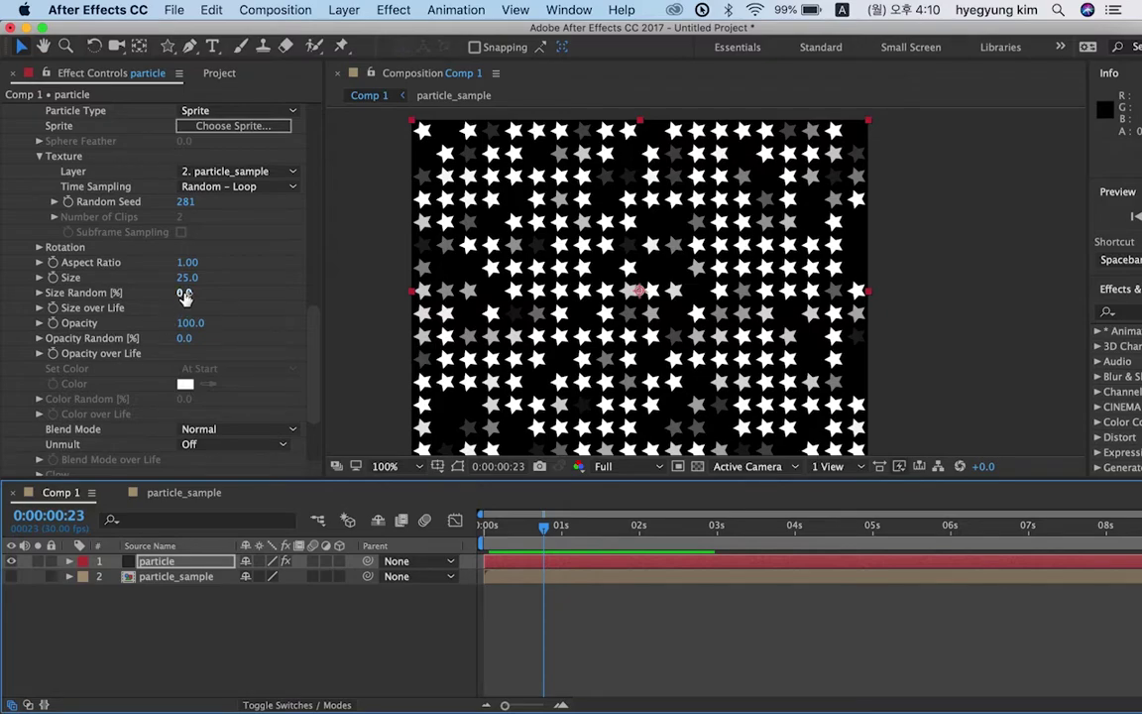
drag(184, 296, 284, 298)
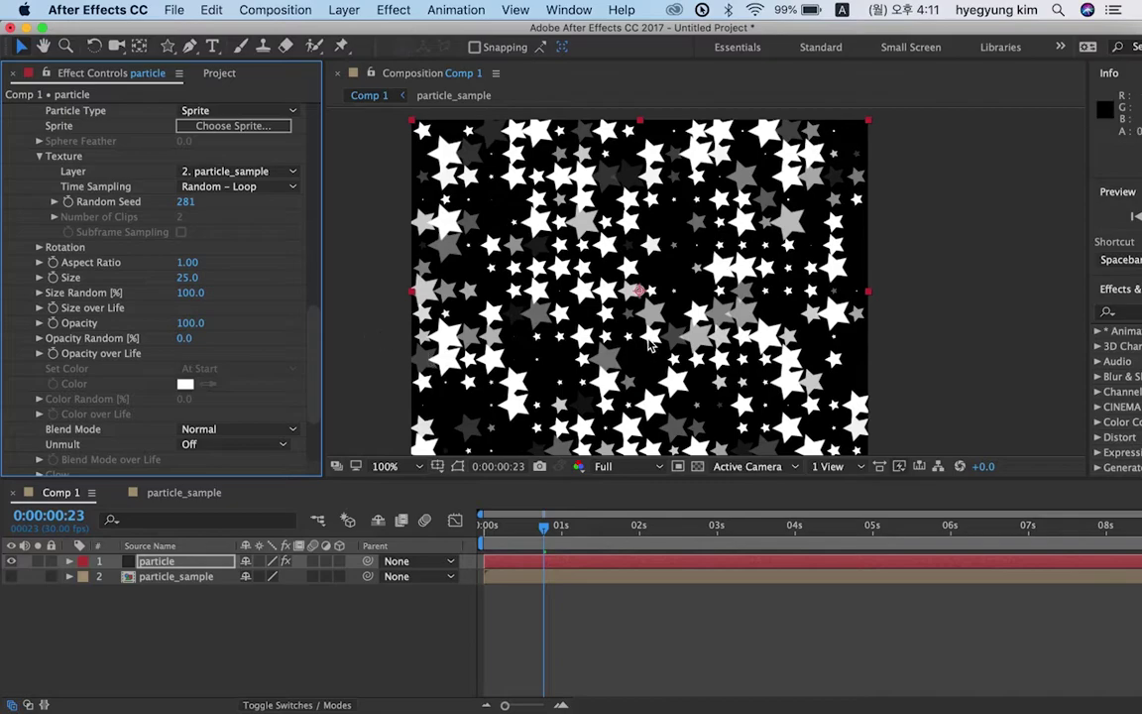
drag(557, 529, 484, 527)
key(space)
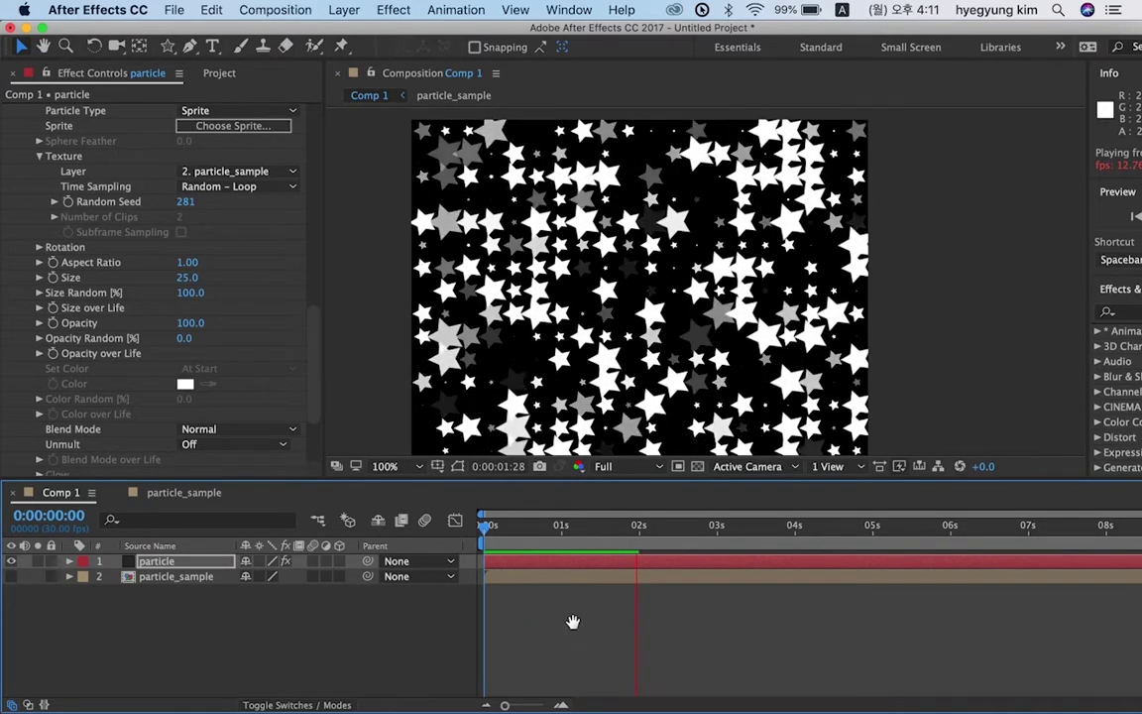
key(space)
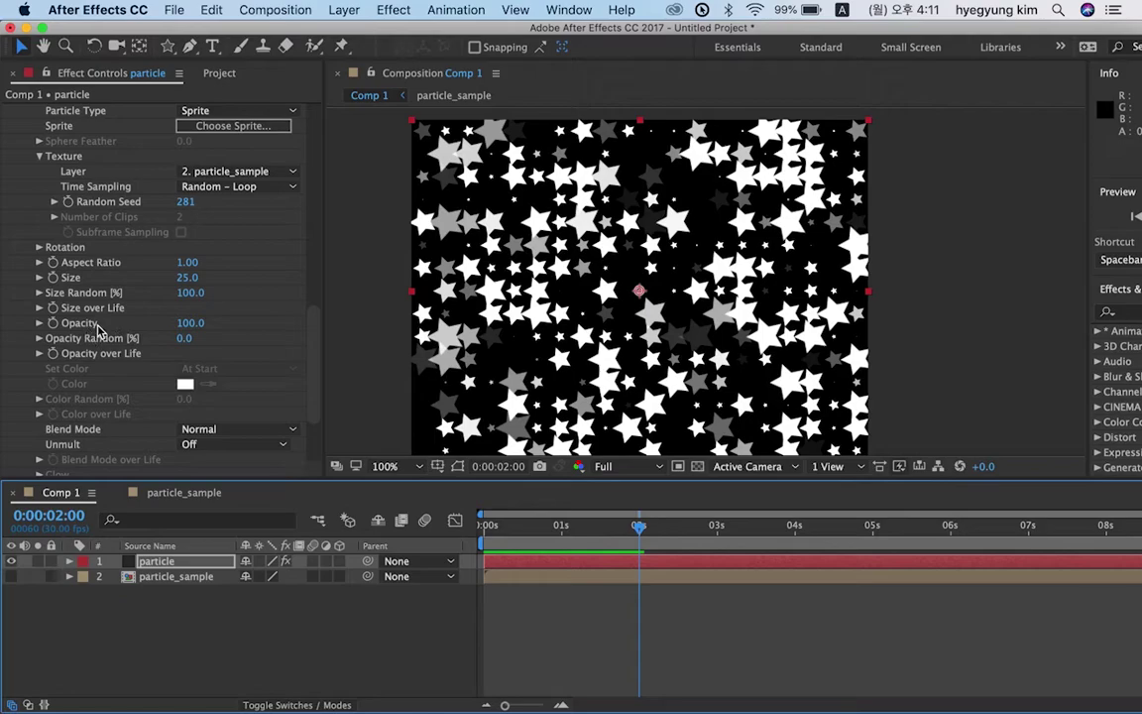
- Set the particles' Opacity Random to 100%, preview Comp 1 from the start and return the current time to 0:00:00:13
drag(184, 338, 252, 338)
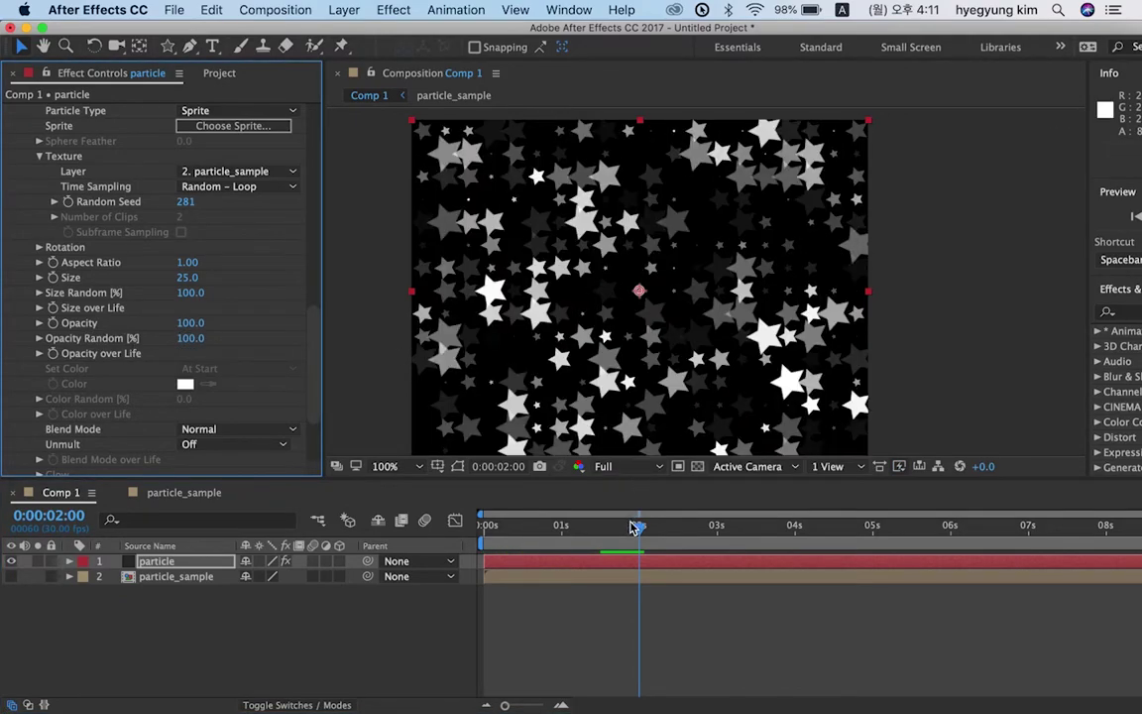
drag(634, 528, 485, 526)
key(space)
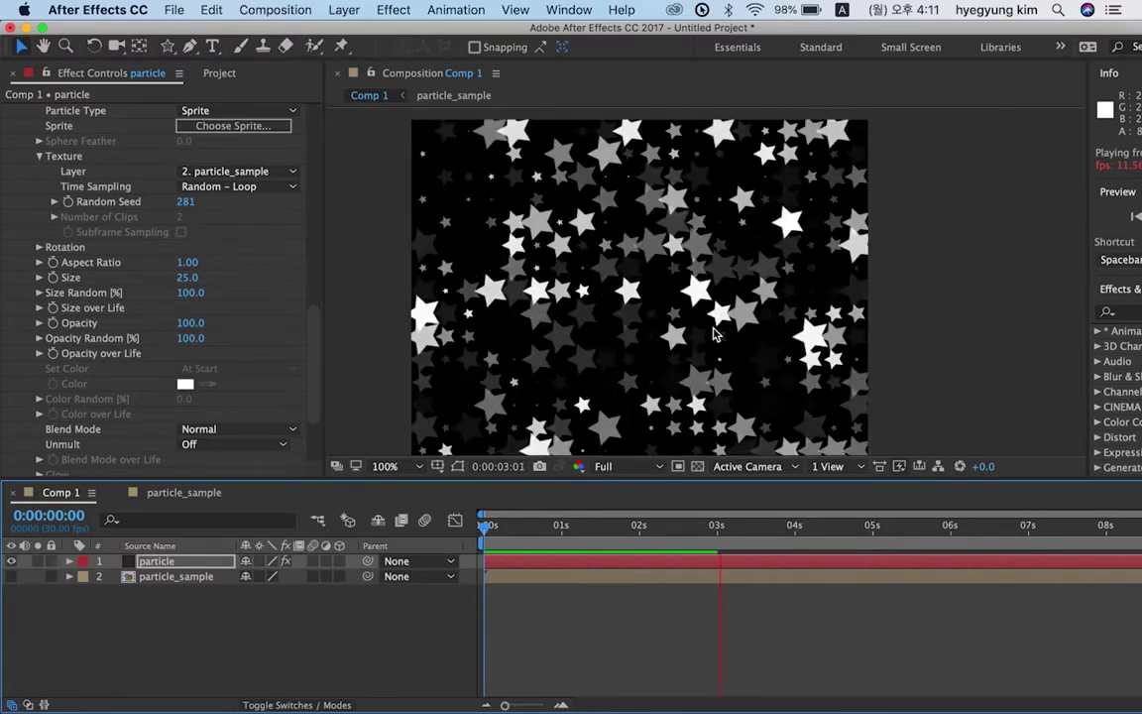
key(space)
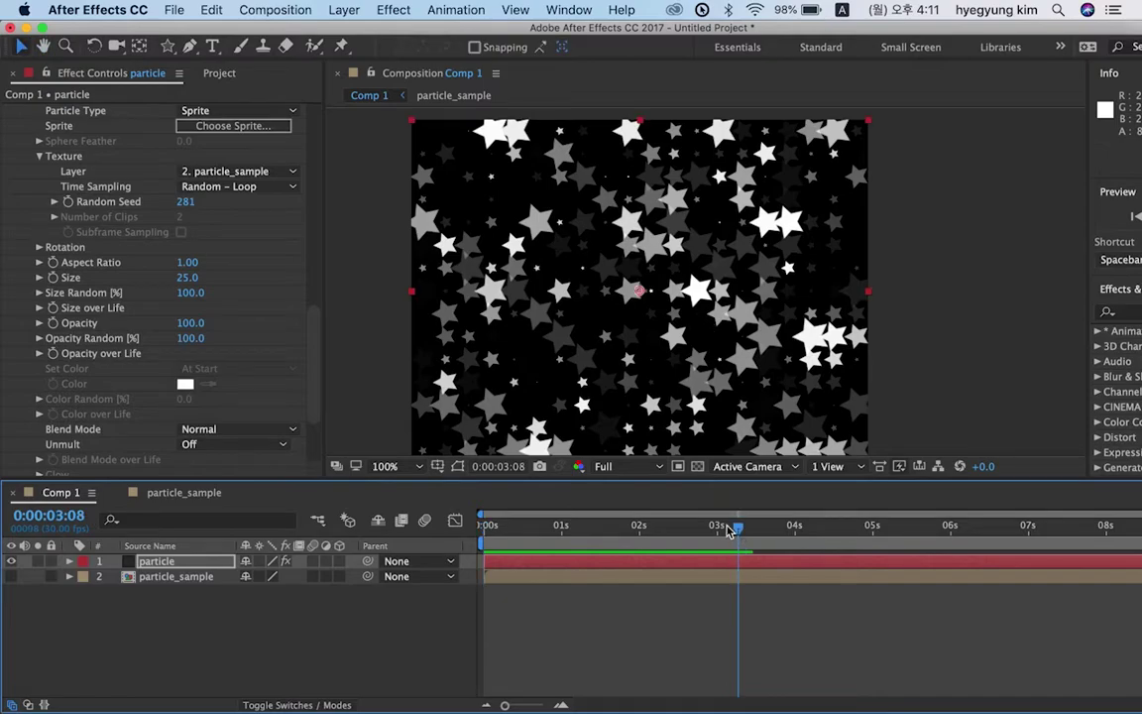
click(546, 534)
drag(546, 535, 518, 532)
scroll(291, 408, down, 3)
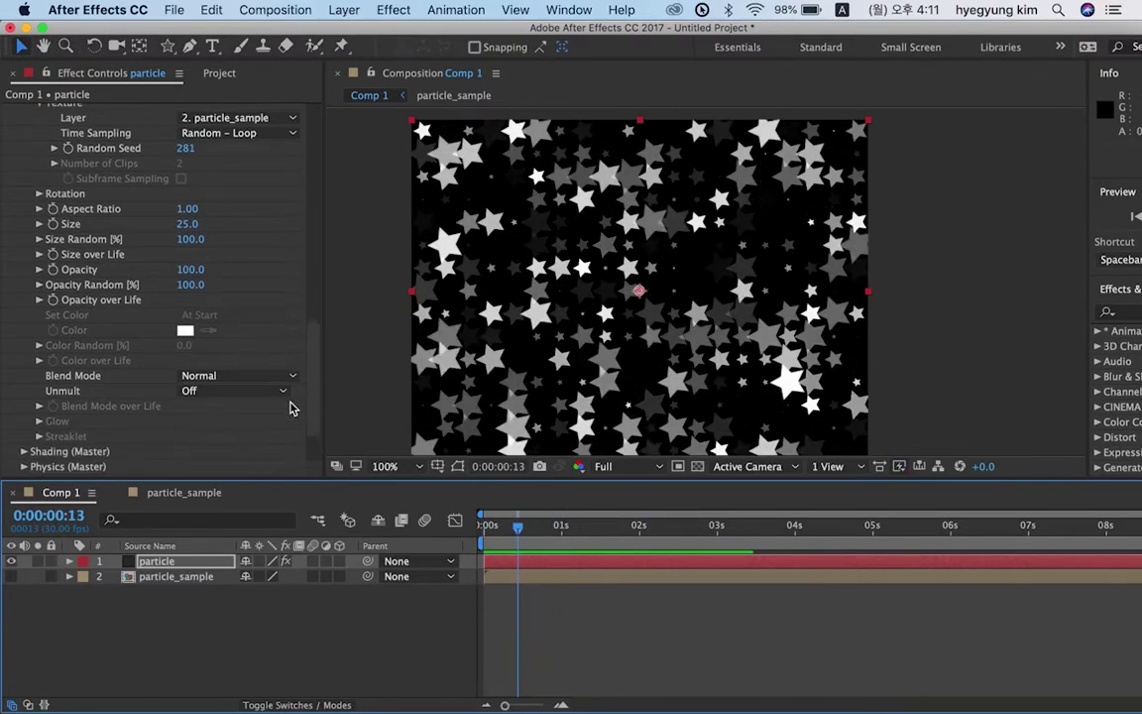
scroll(291, 408, up, 6)
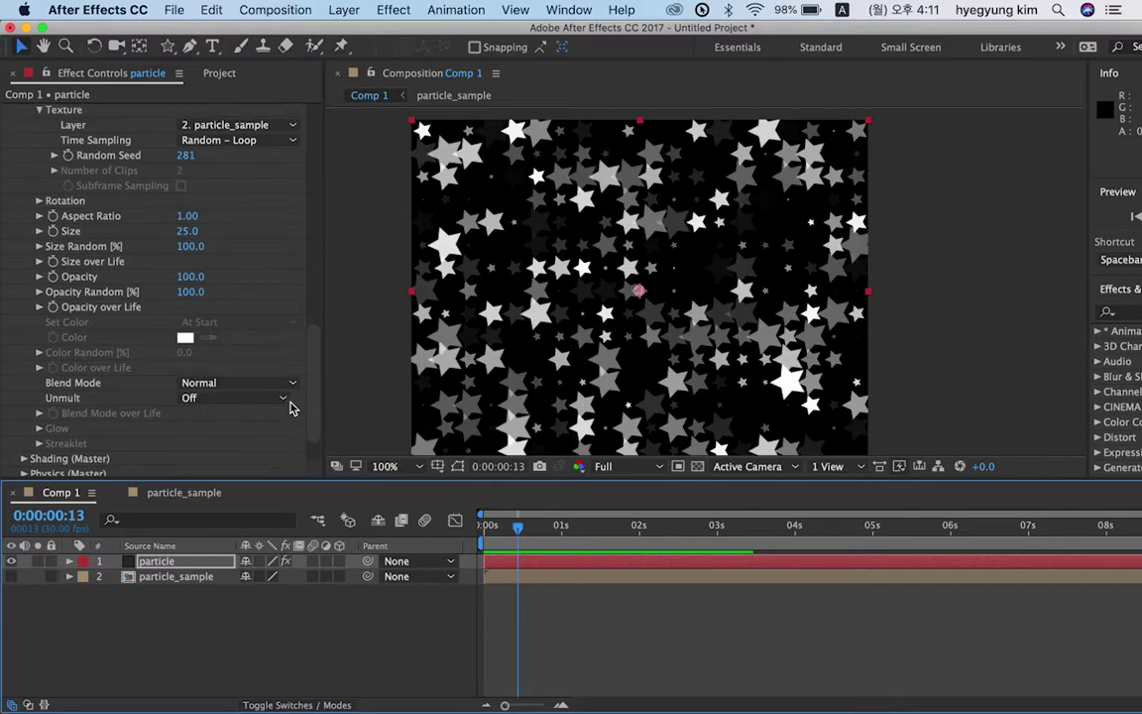
scroll(291, 408, down, 3)
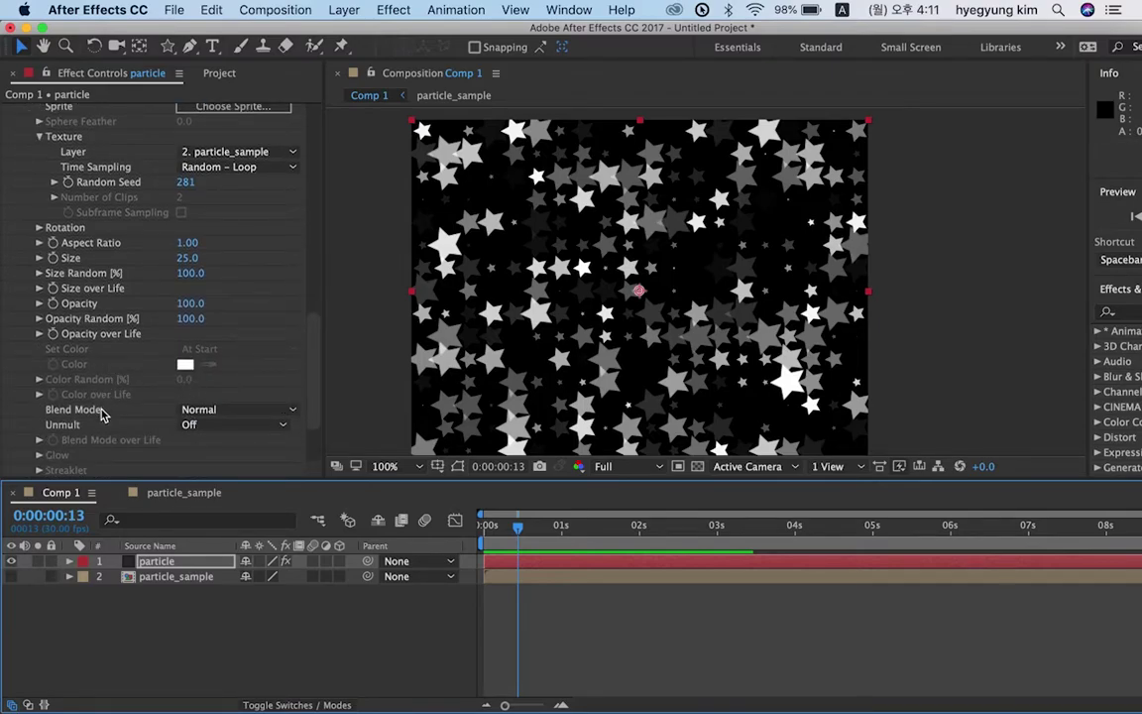
scroll(159, 414, down, 2)
scroll(166, 415, up, 12)
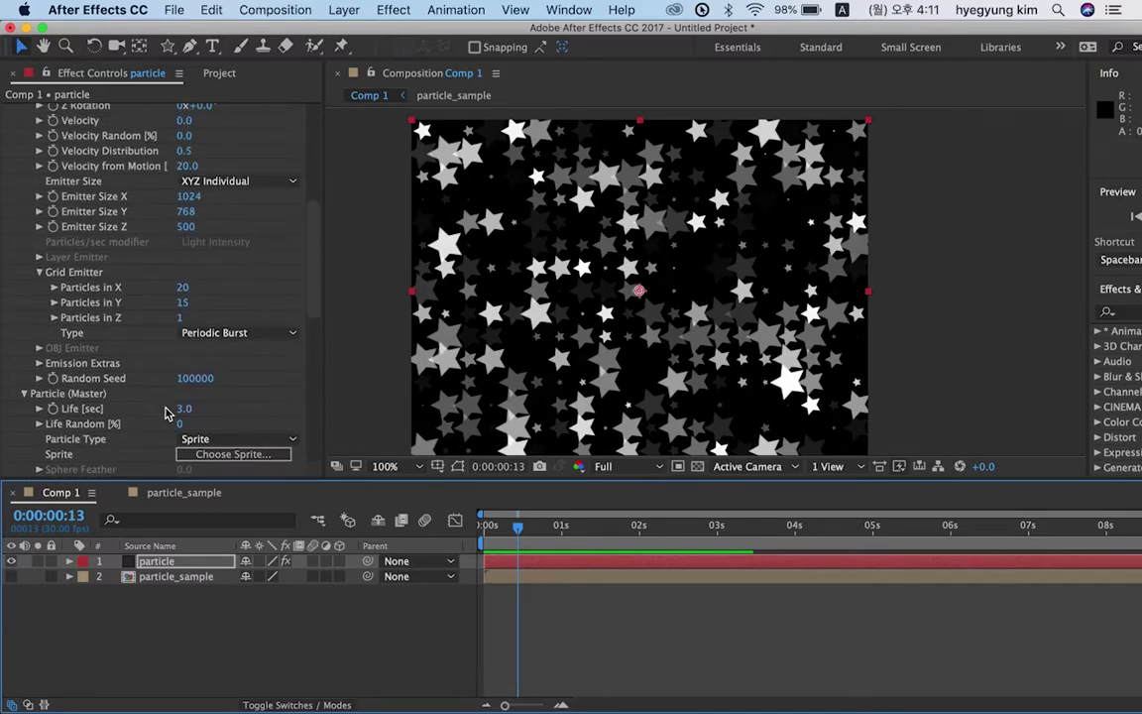
scroll(166, 414, up, 1)
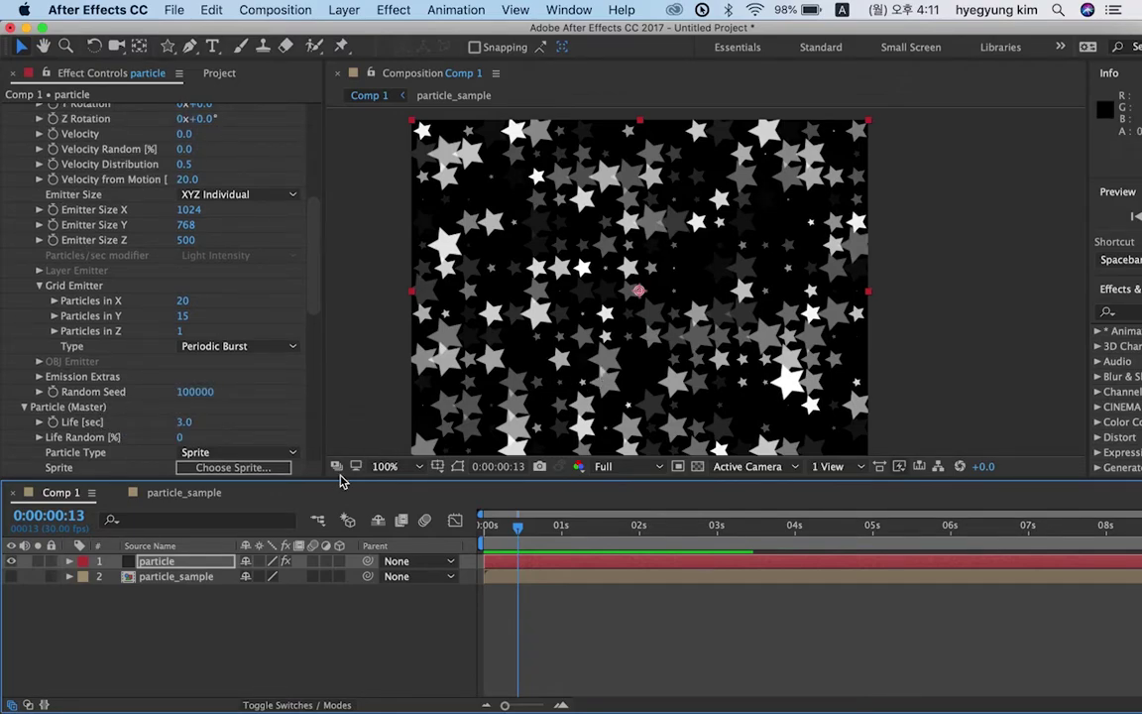
- Open the particle_sample composition, collapse the star shape layer's properties and hide that layer
click(199, 493)
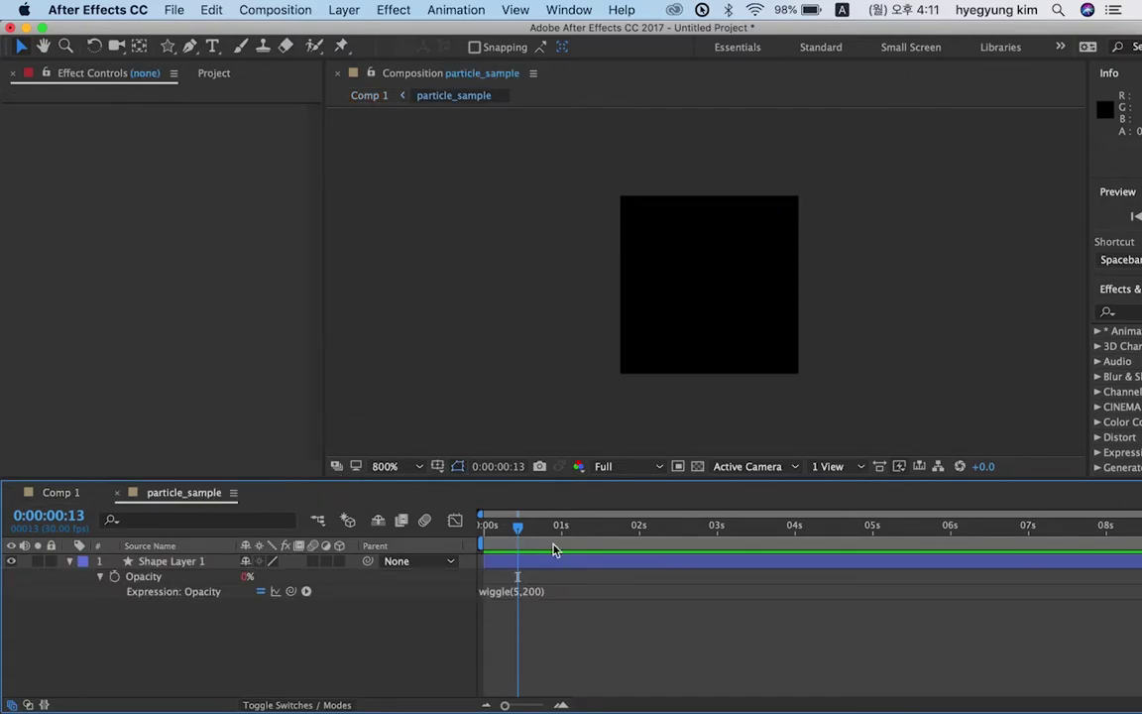
click(517, 528)
click(523, 528)
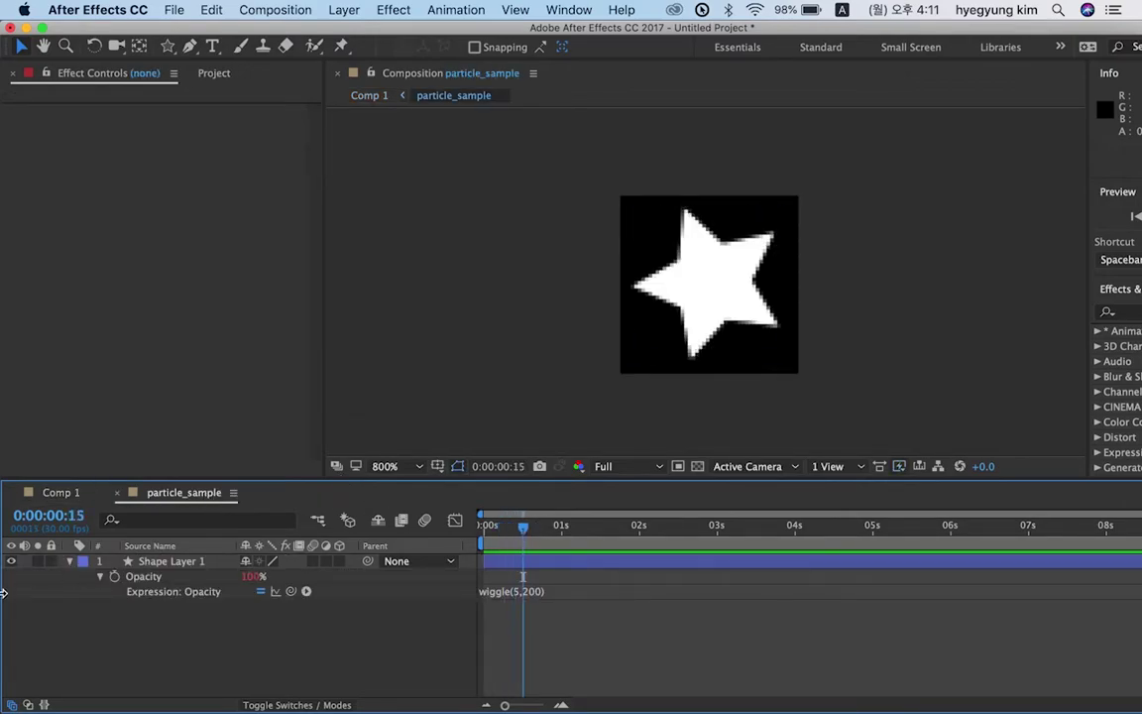
click(69, 562)
click(210, 620)
click(12, 562)
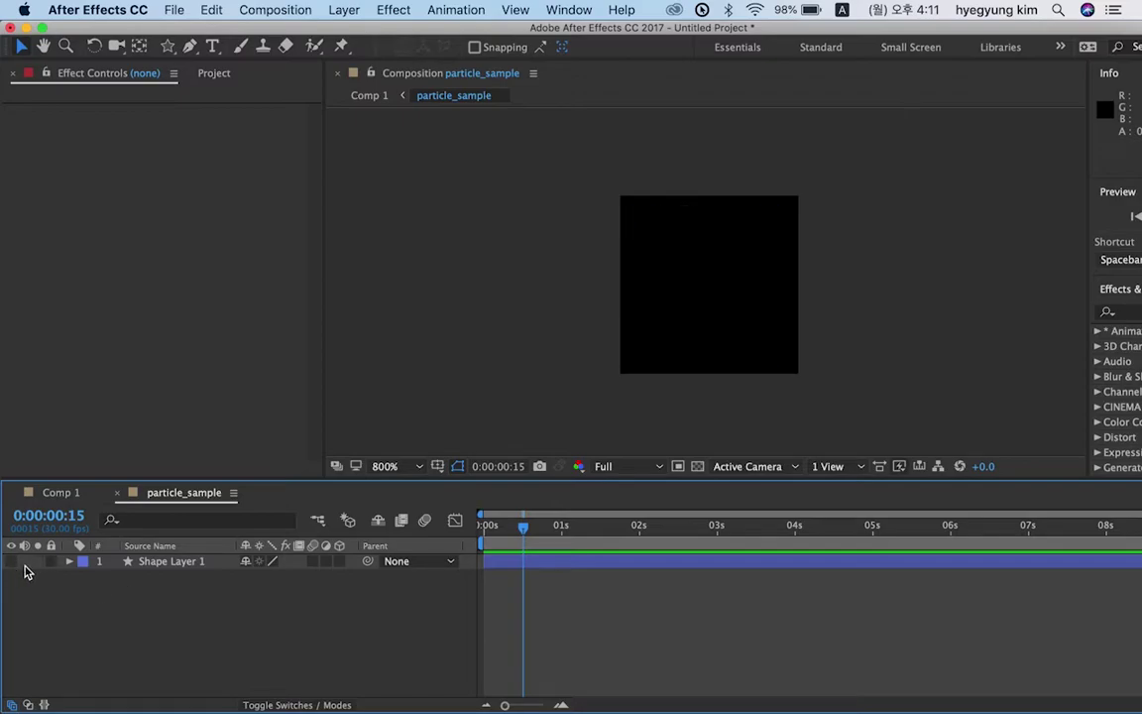
- Import bu.PSD from the desktop folder as footage with merged layers
click(214, 74)
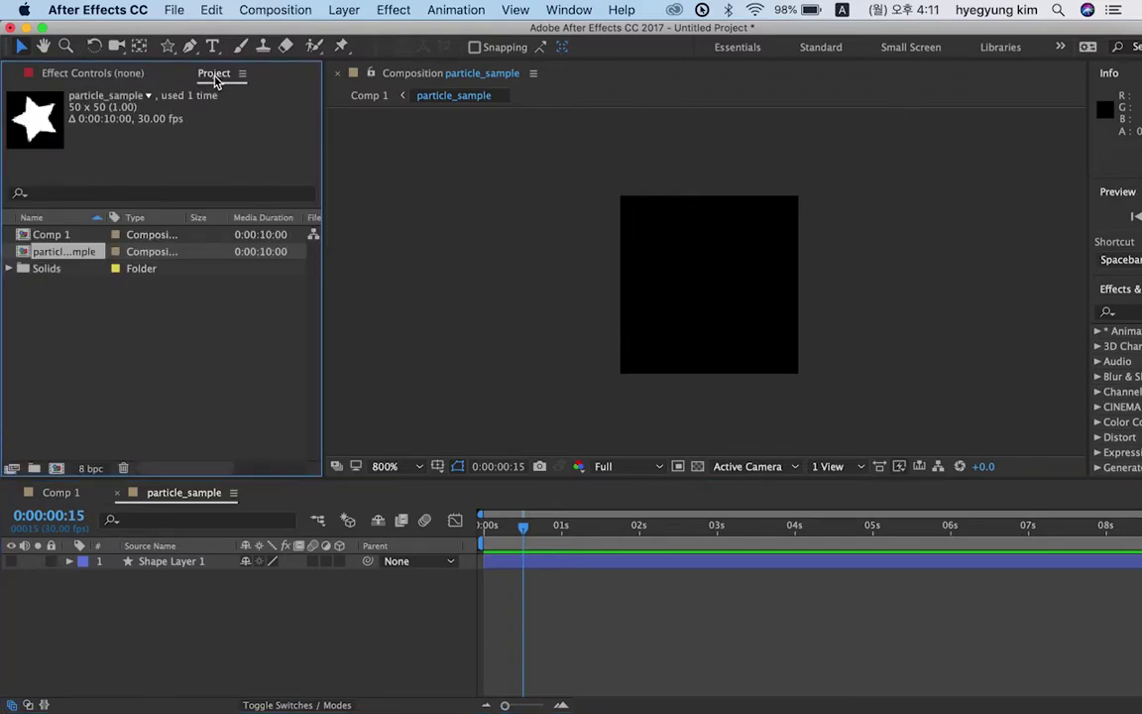
double_click(114, 377)
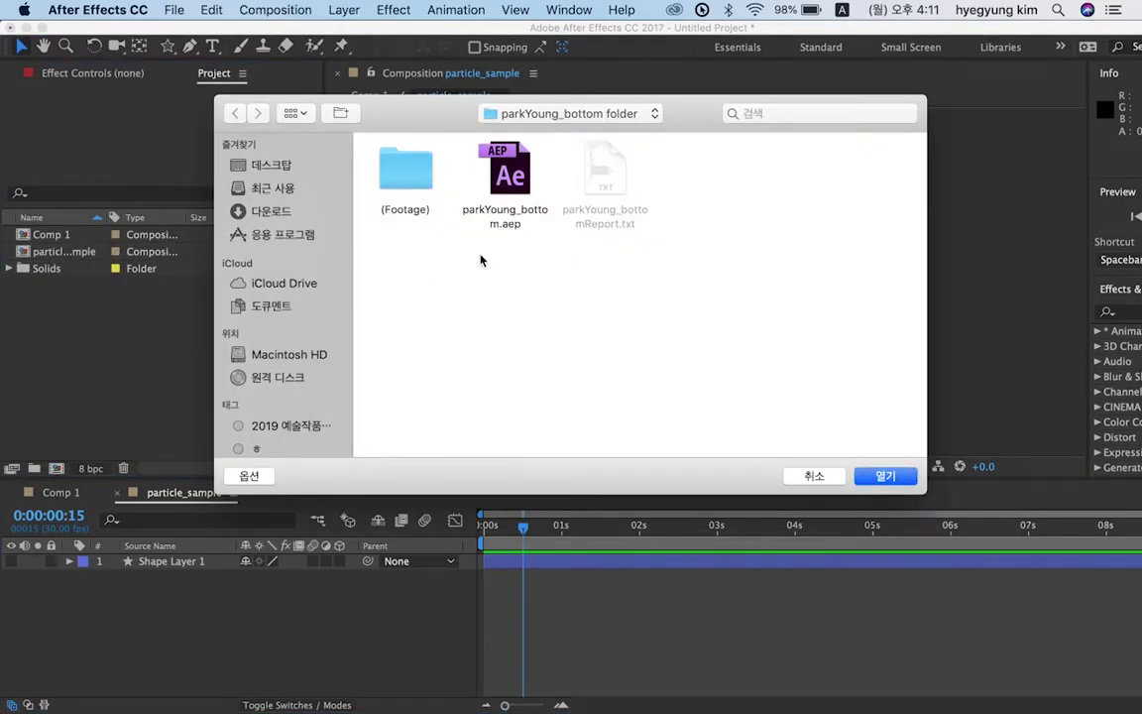
click(272, 166)
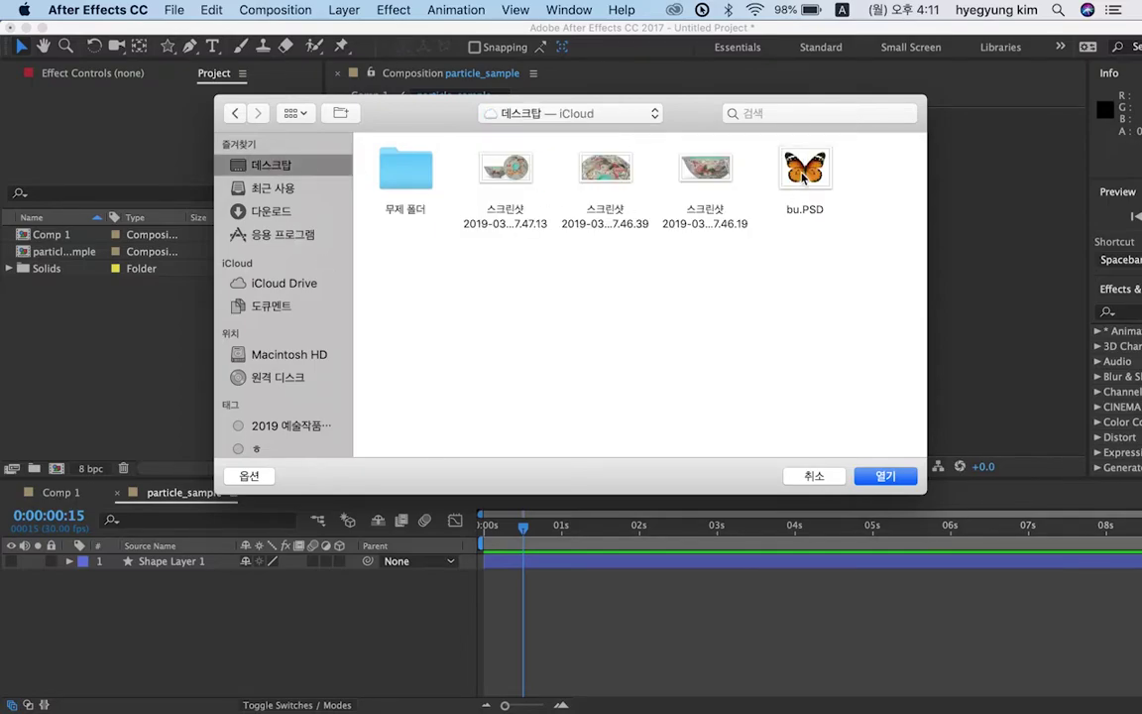
click(803, 176)
click(880, 476)
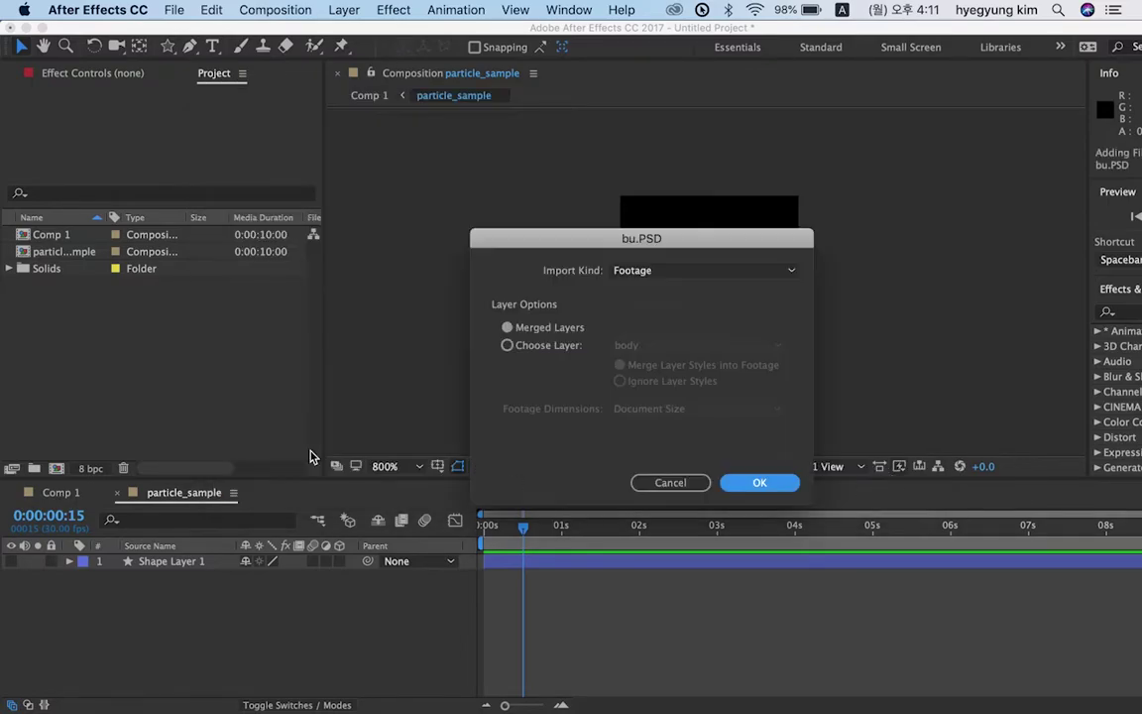
click(780, 483)
click(189, 402)
- Place bu.PSD beneath Shape Layer 1 in particle_sample and scale it uniformly to 19%
click(45, 238)
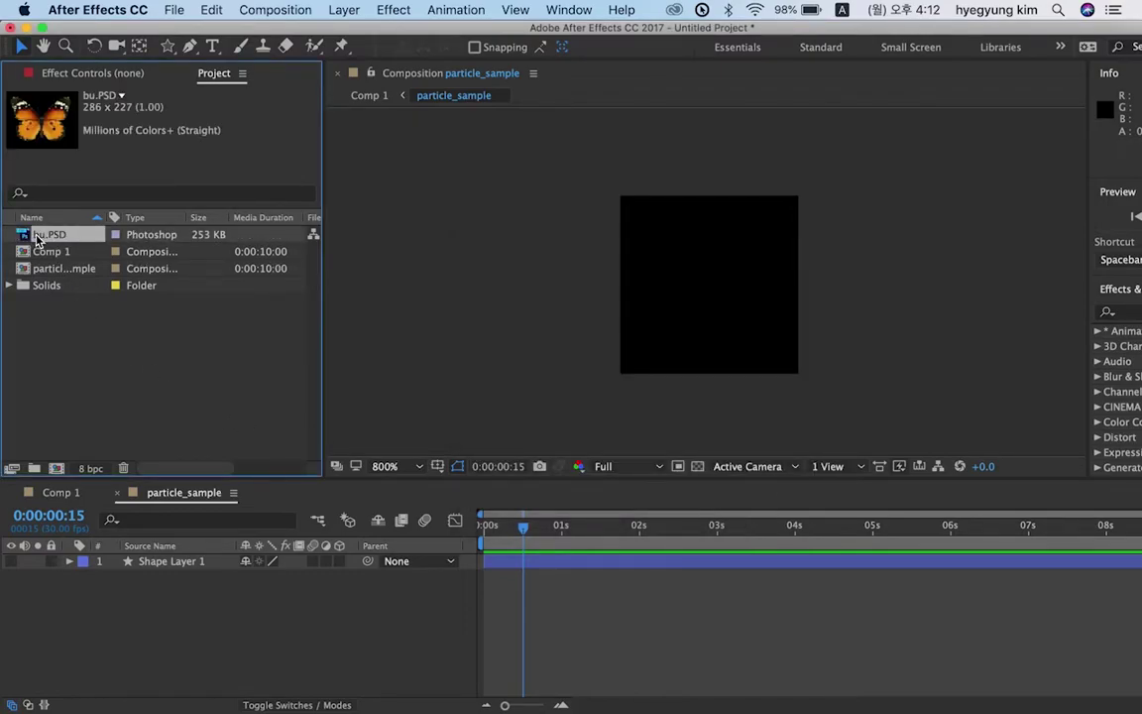
drag(38, 240, 164, 624)
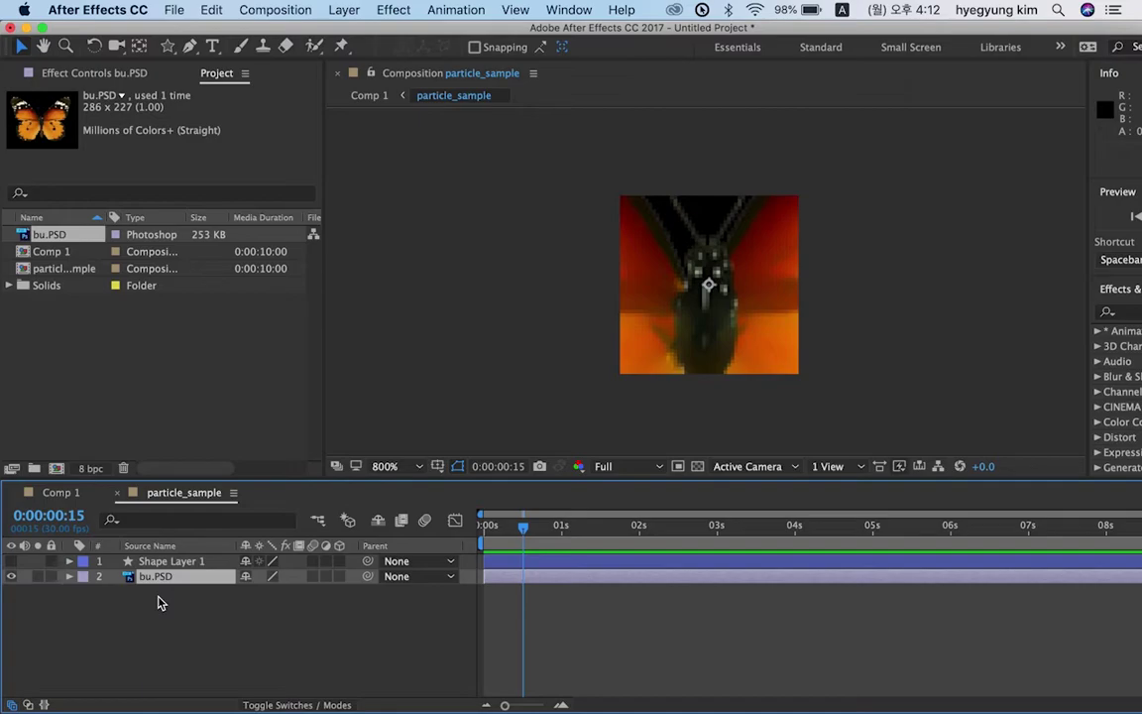
key(s)
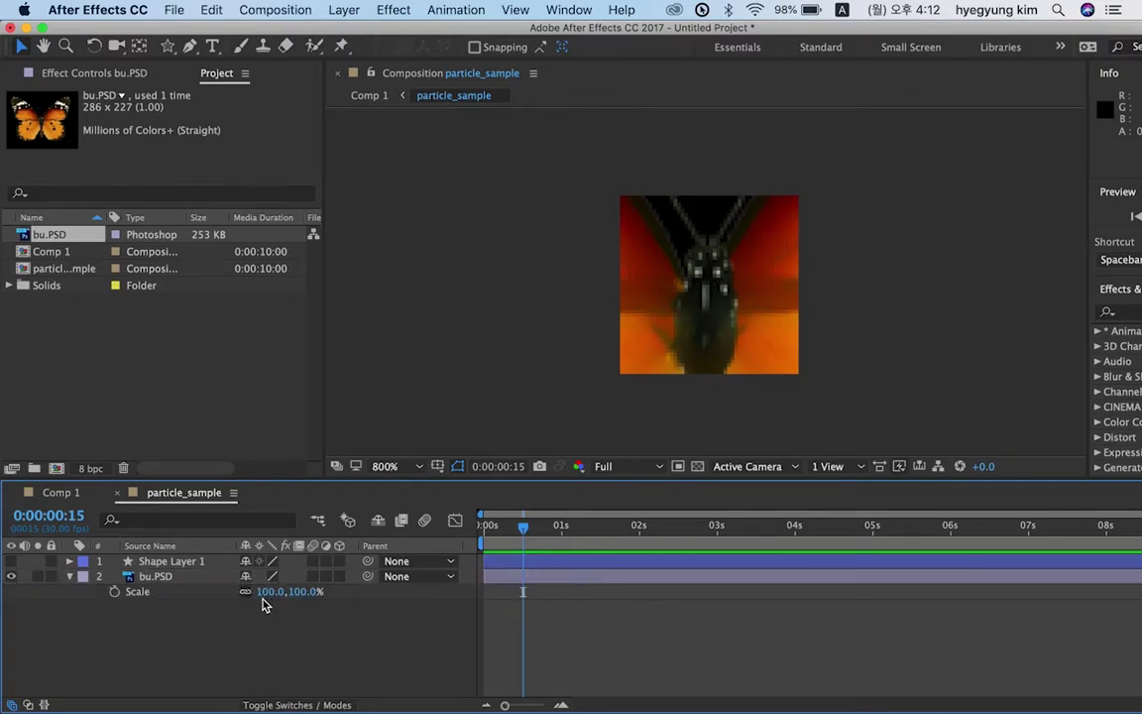
click(277, 595)
drag(276, 595, 212, 602)
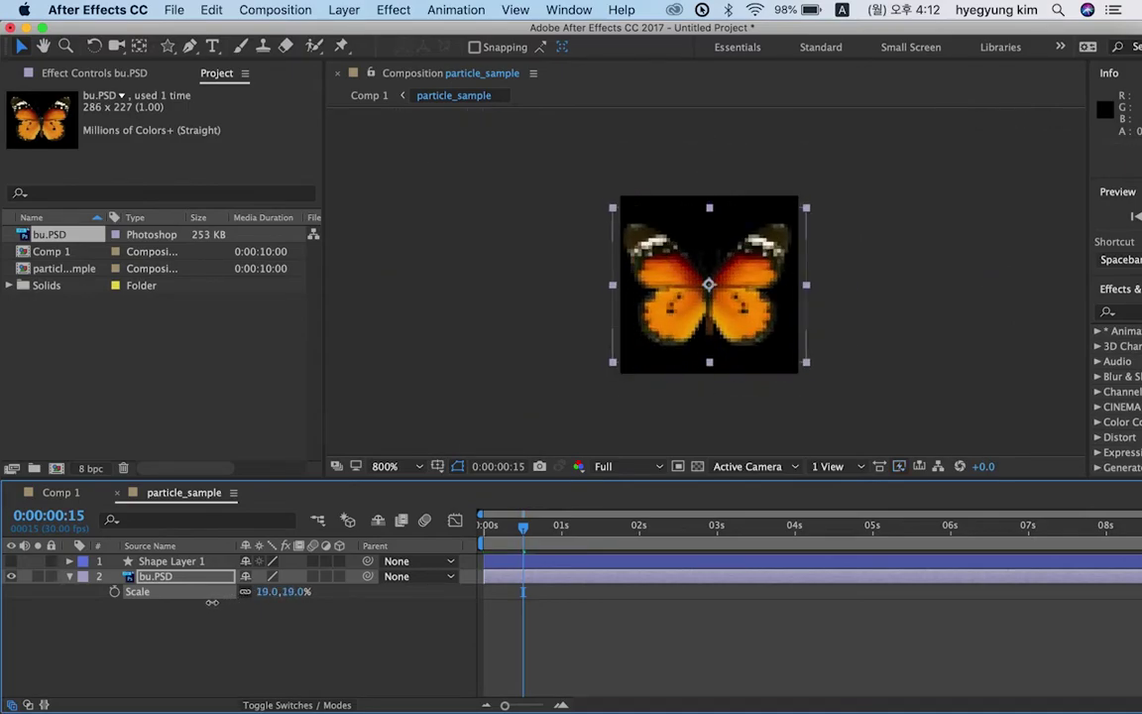
click(319, 663)
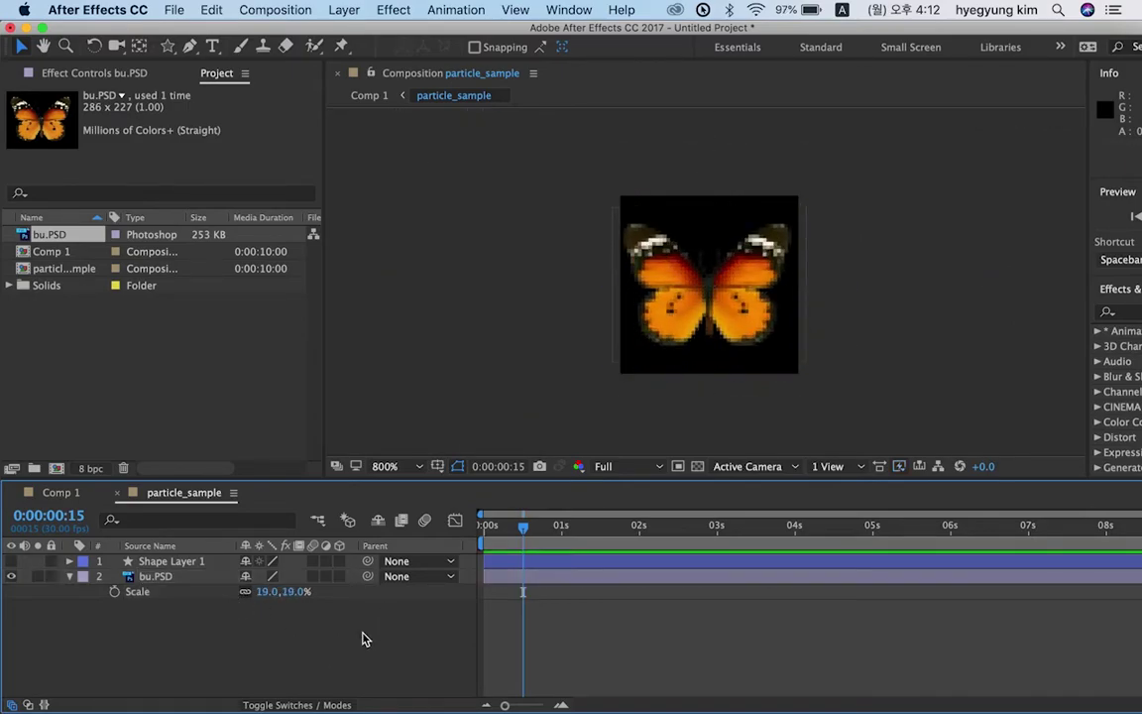
- Preview the butterfly particle grid from the start of Comp 1 and bring the current time back to 0:00:00:03
click(67, 496)
drag(523, 533, 484, 528)
key(space)
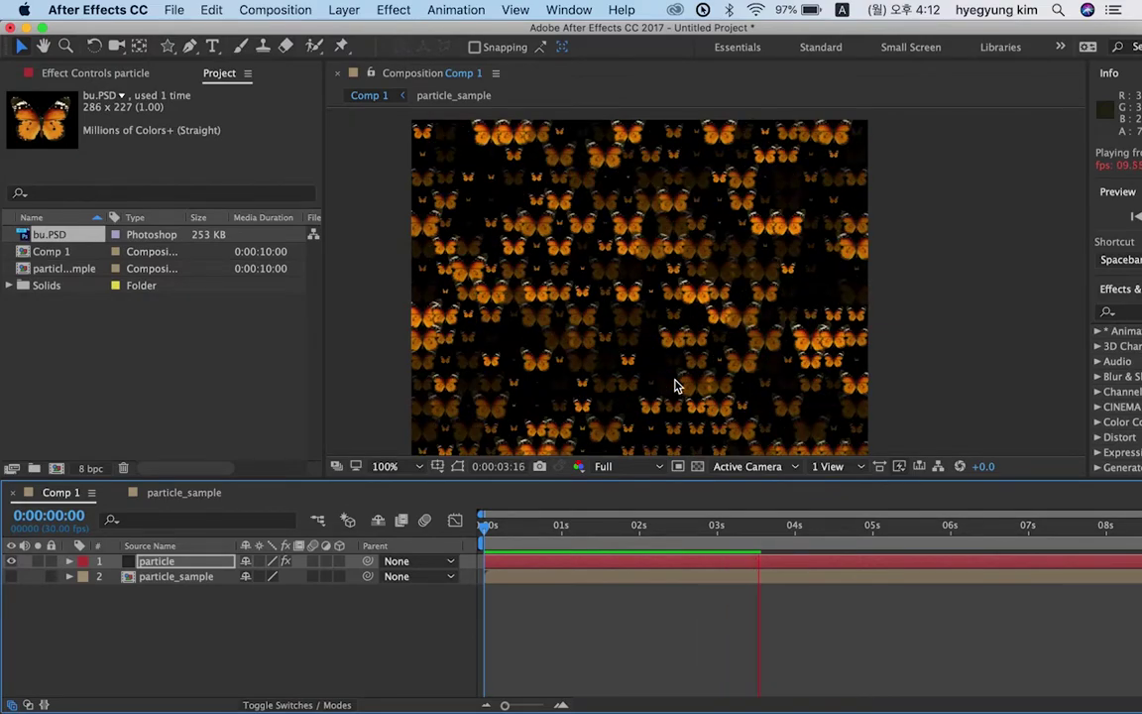
click(764, 533)
drag(761, 535, 490, 535)
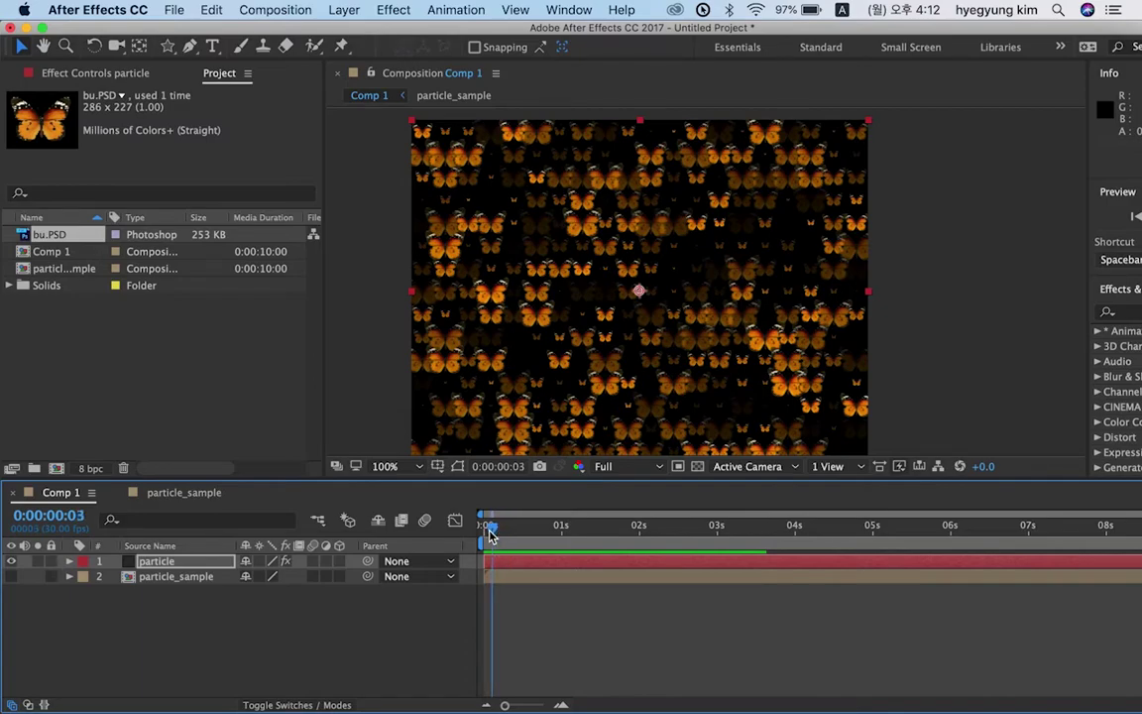
- Return to particle_sample and import bu.PSD again from the desktop folder as a Composition - Retain Layer Sizes
click(184, 493)
click(758, 342)
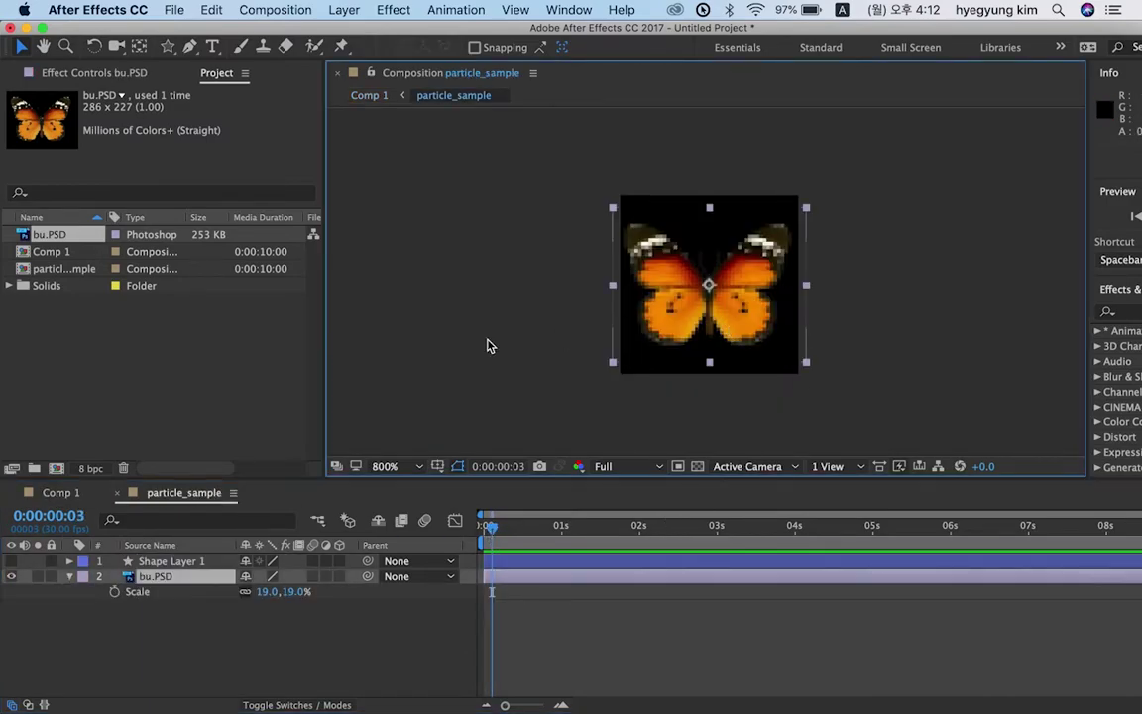
click(192, 382)
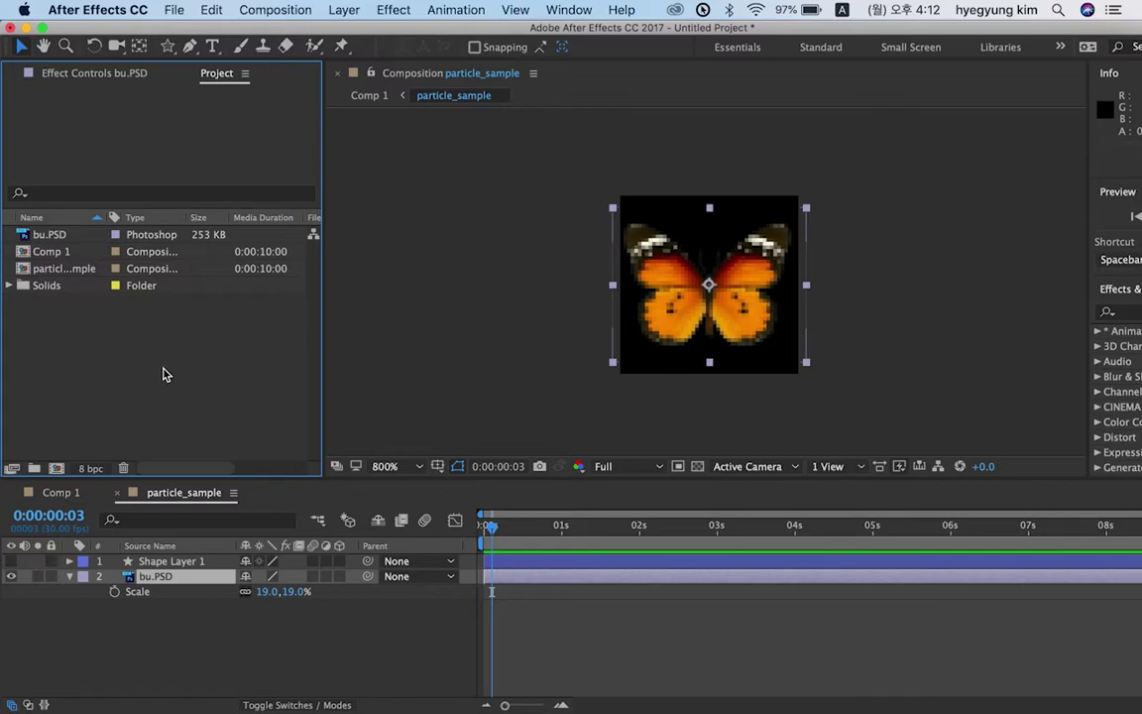
double_click(165, 375)
click(810, 188)
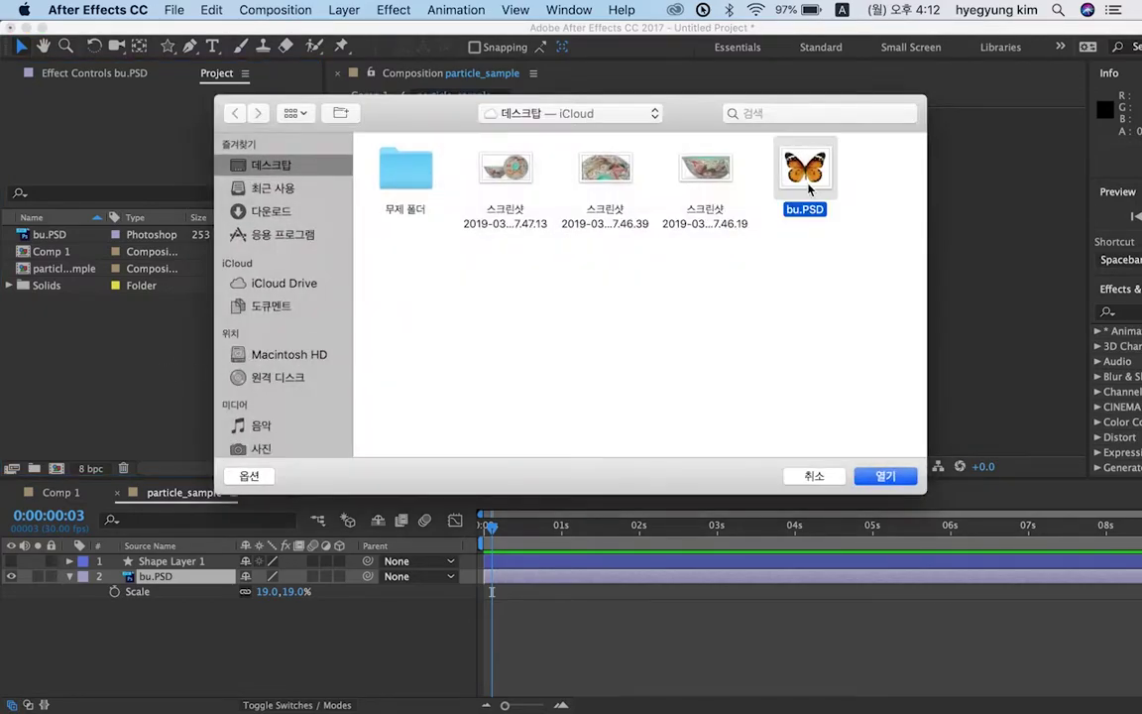
click(886, 475)
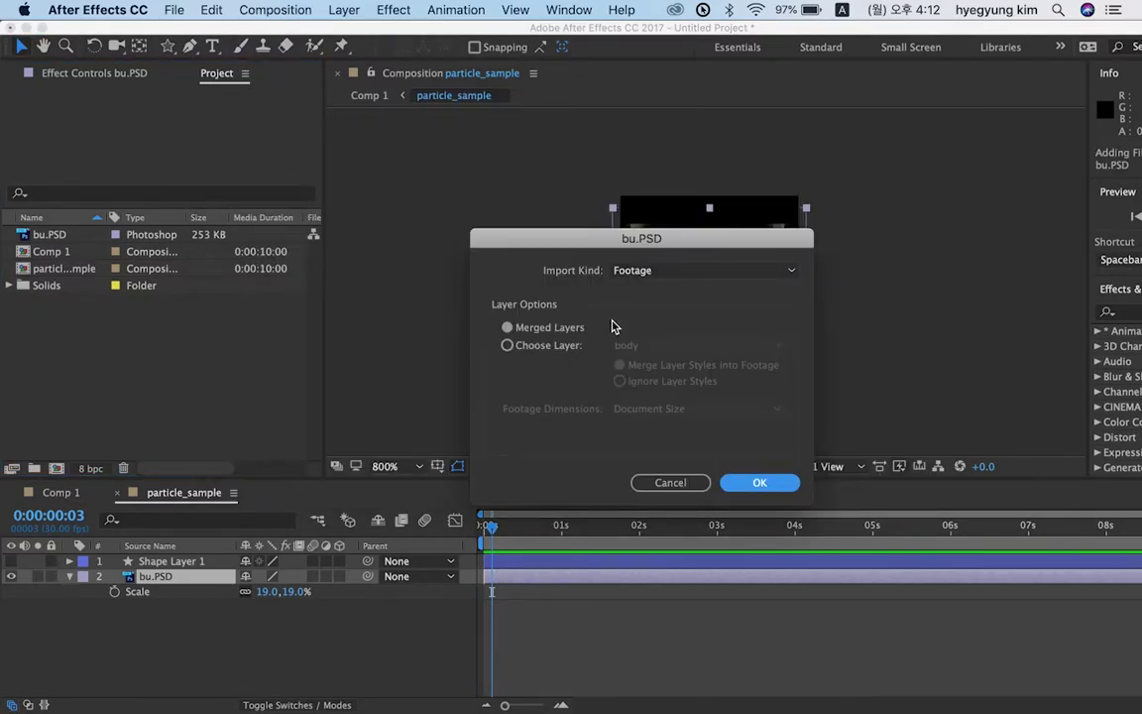
click(716, 270)
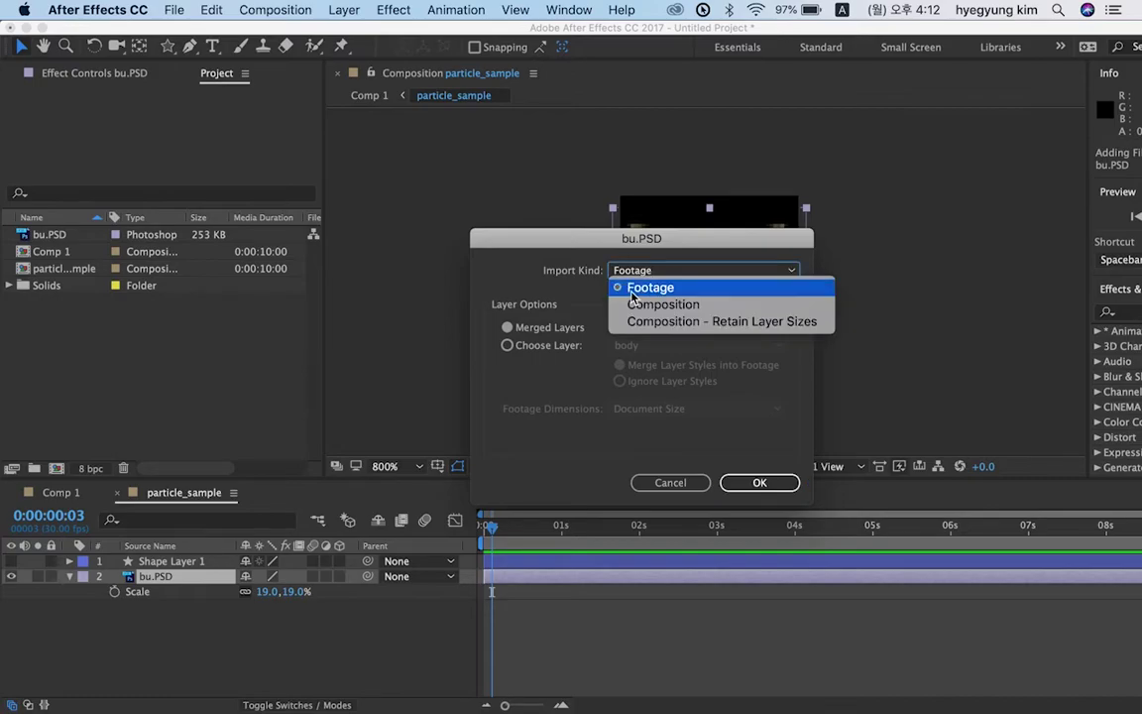
click(648, 322)
click(754, 483)
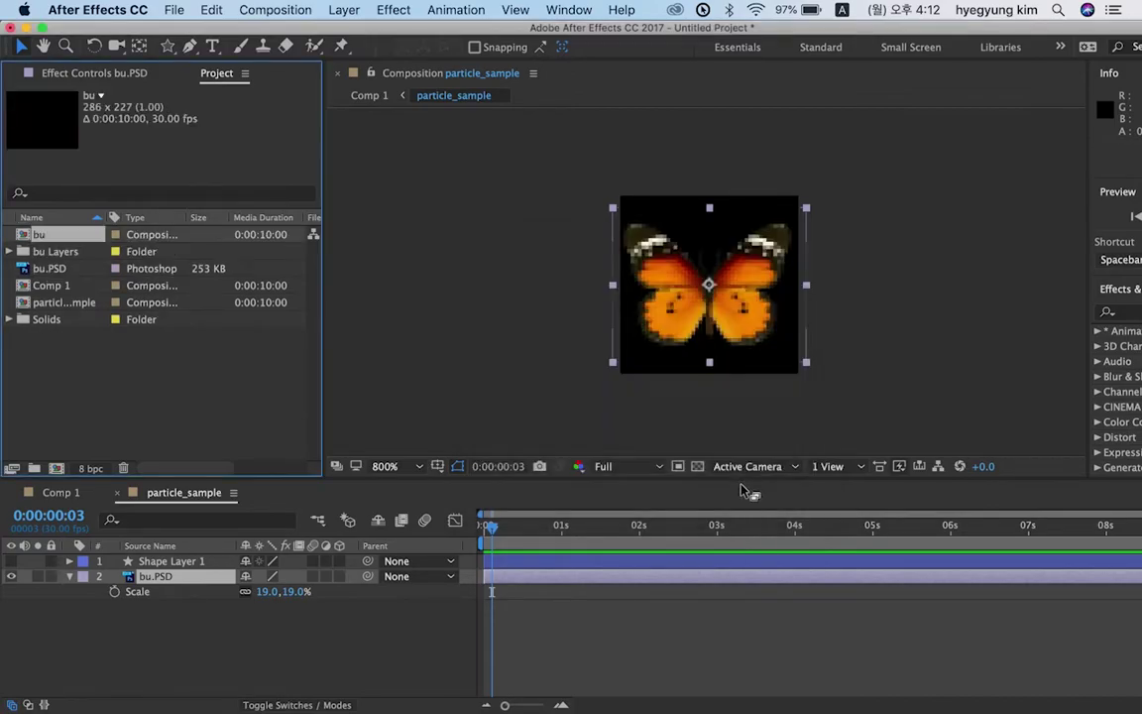
- Open the imported bu composition and check which butterfly part its left, fright and body layers each contain
double_click(33, 234)
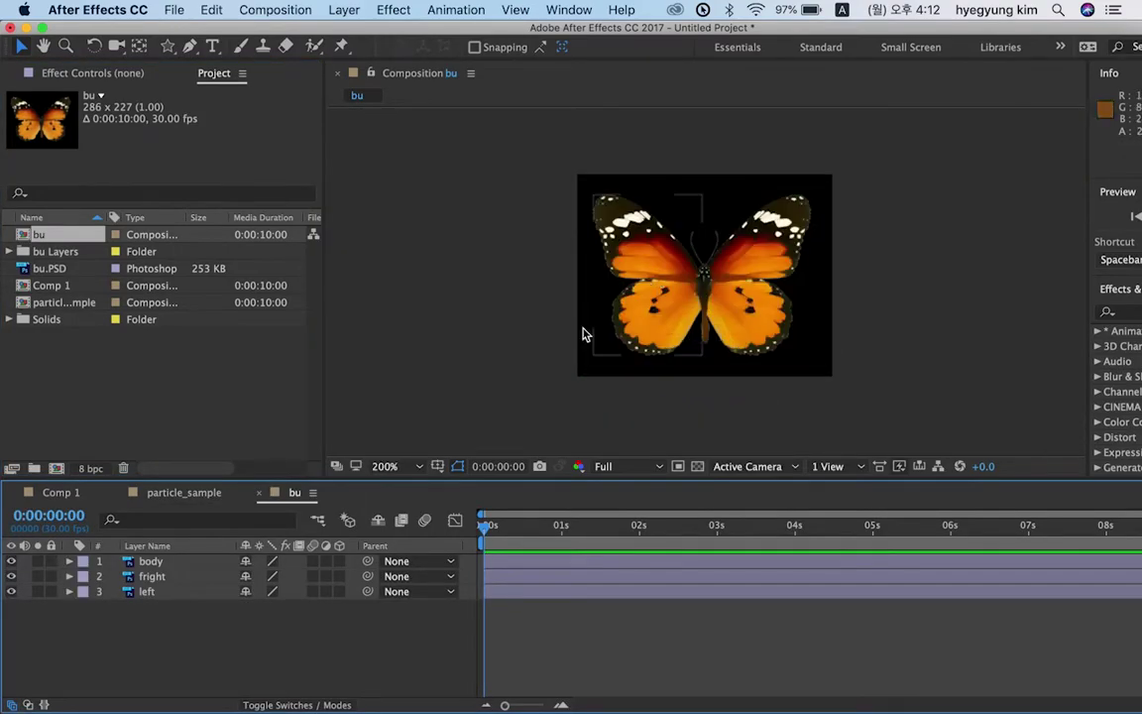
click(149, 592)
click(156, 576)
click(152, 561)
click(152, 576)
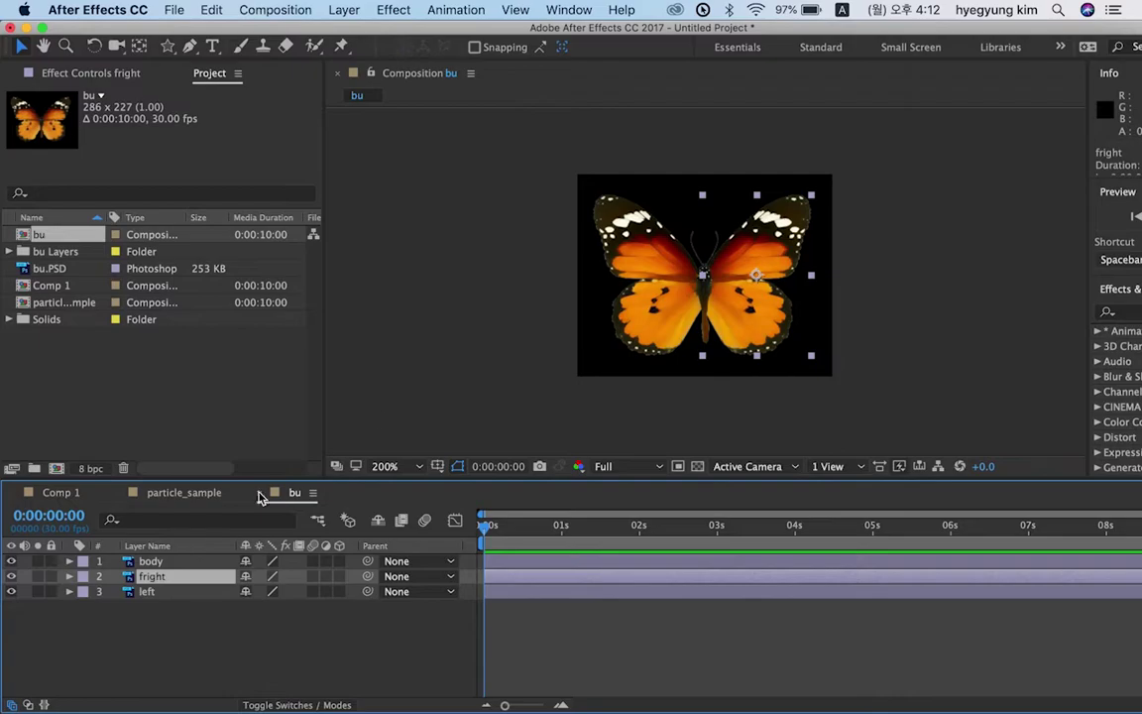
- Move the anchor points of the fright and left wing layers onto the butterfly's body with the Pan Behind tool
click(140, 47)
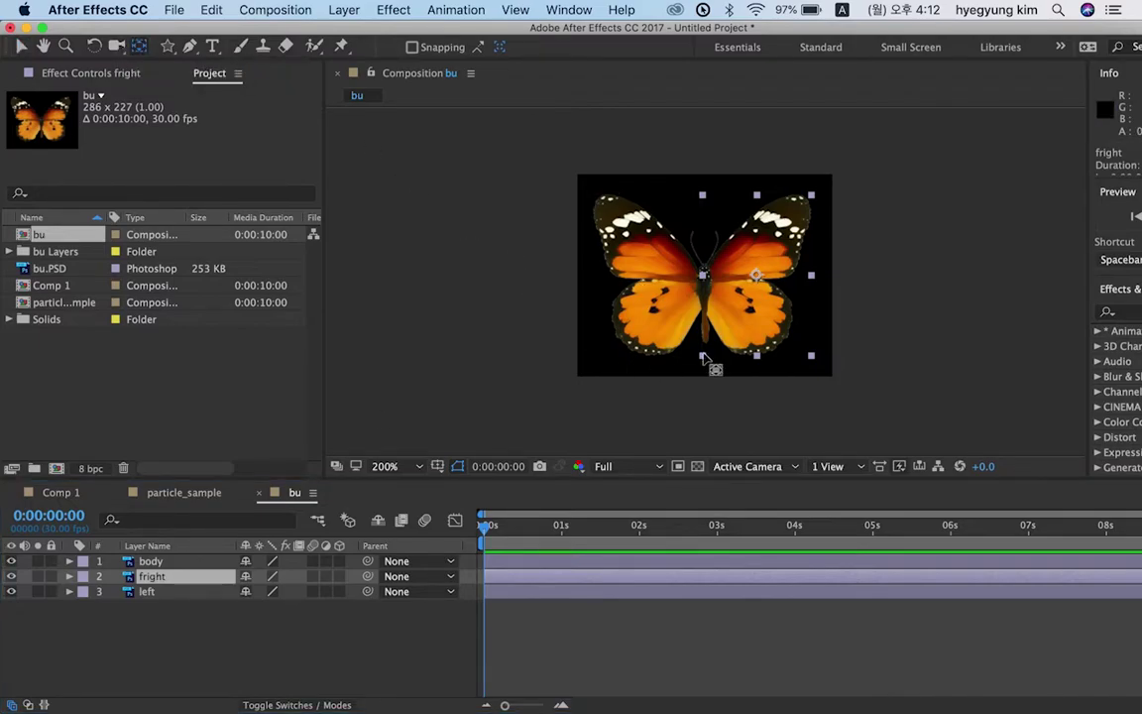
drag(773, 284, 706, 277)
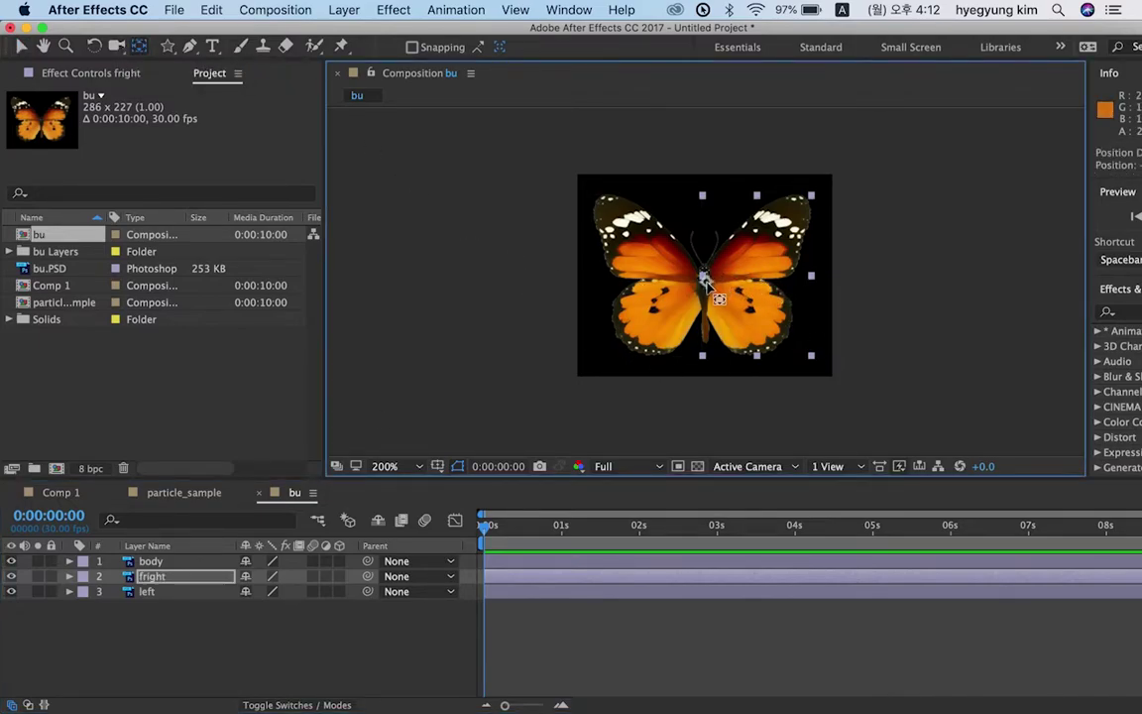
click(147, 591)
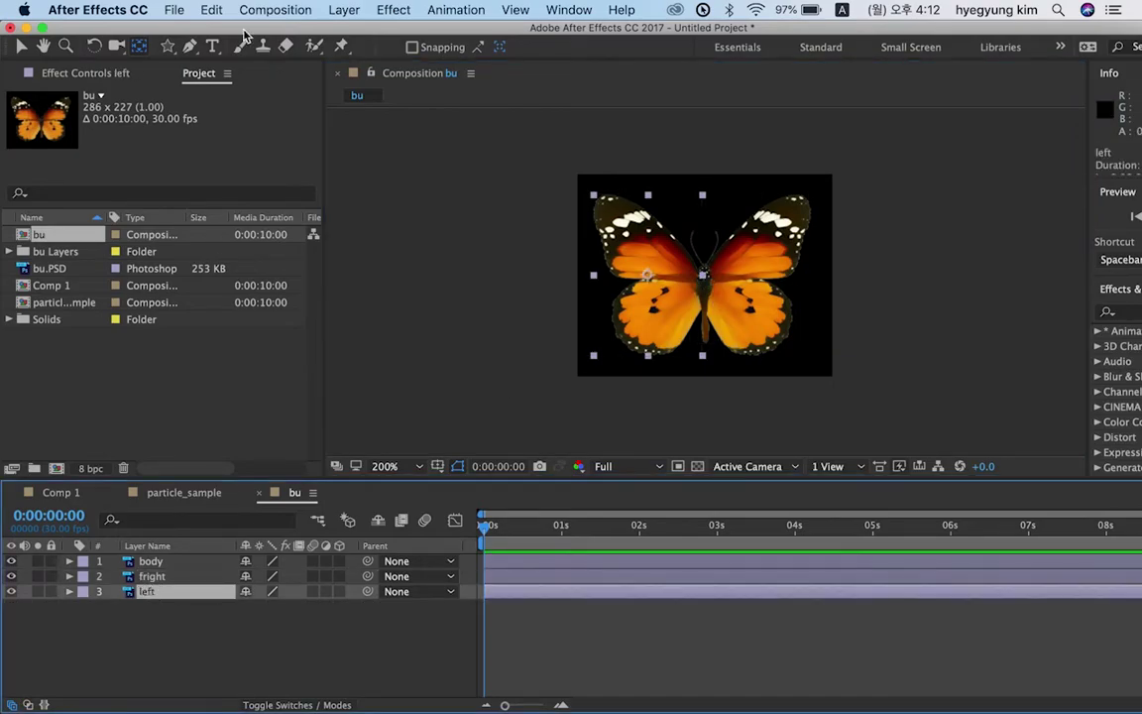
drag(647, 275, 722, 281)
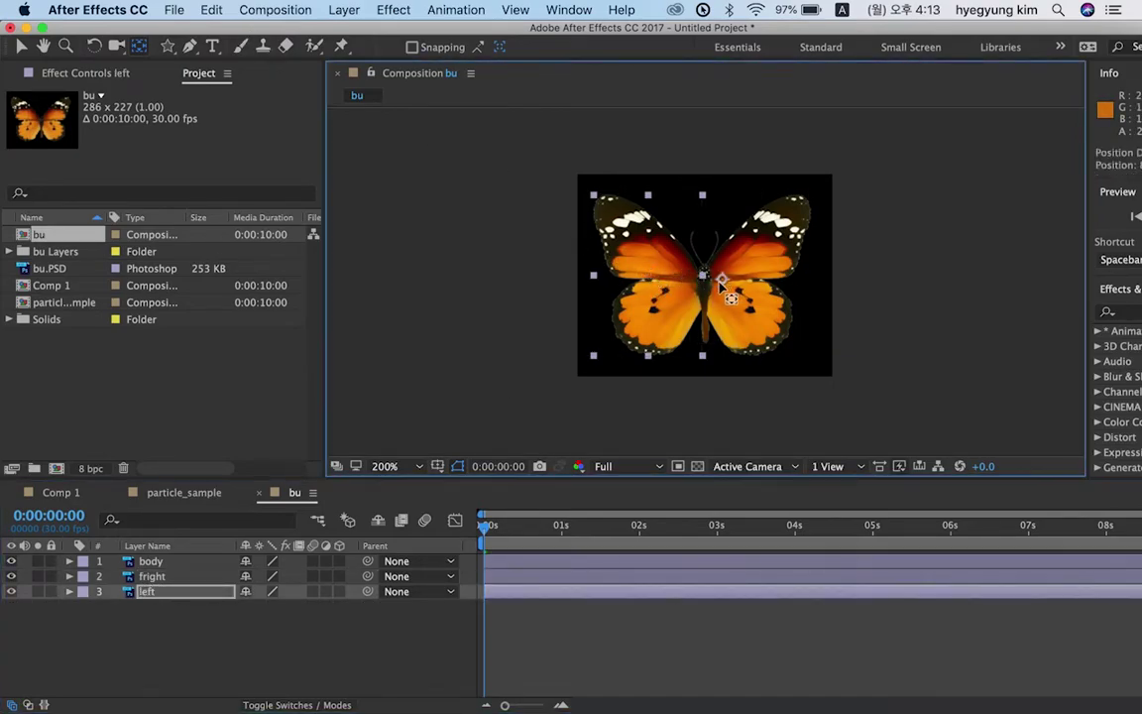
- Make the fright and left wing layers 3D and reveal the fright layer's orientation and rotation properties
click(148, 598)
click(164, 579)
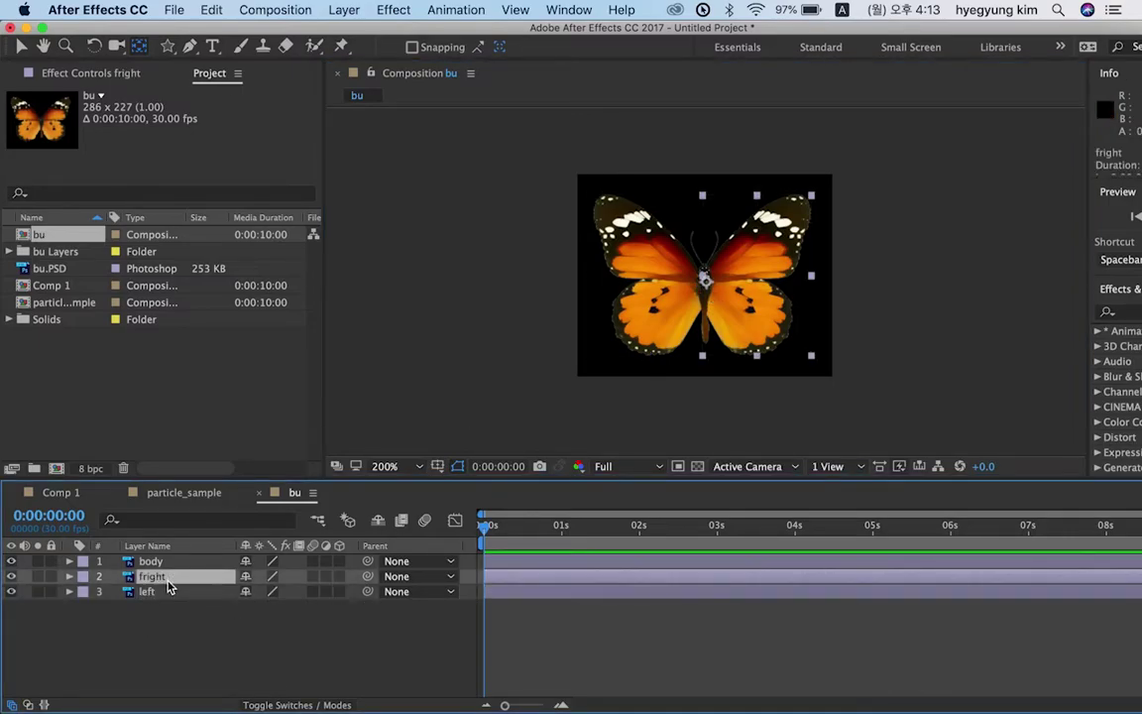
key(r)
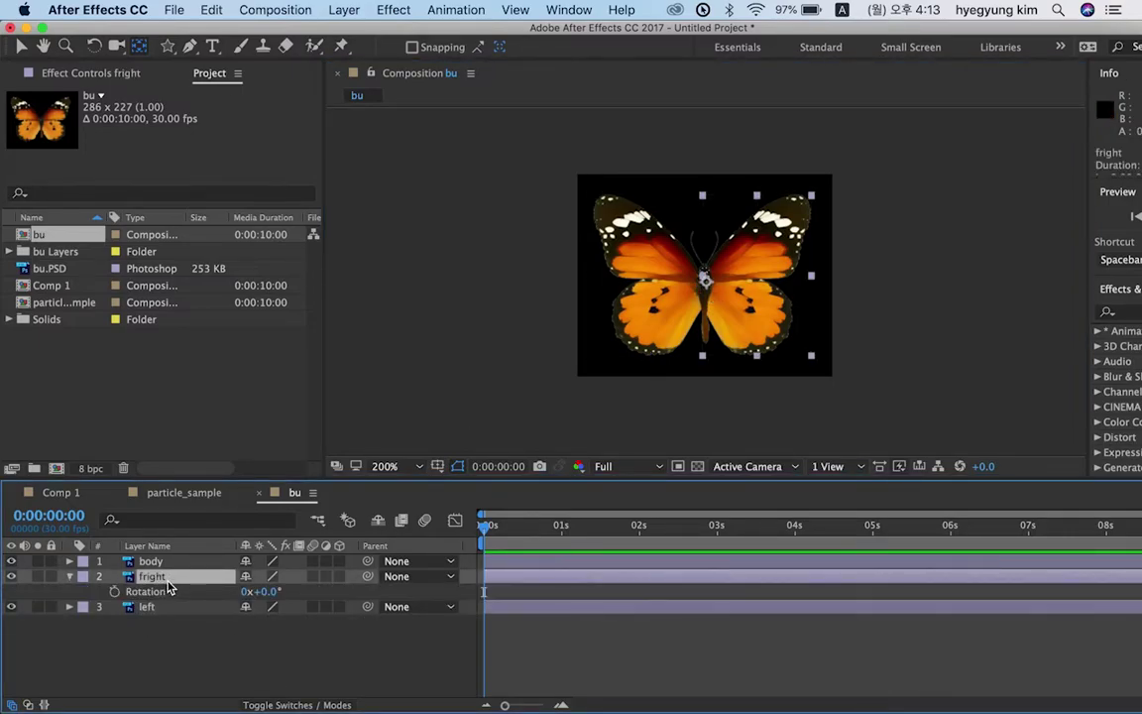
key(r)
click(340, 577)
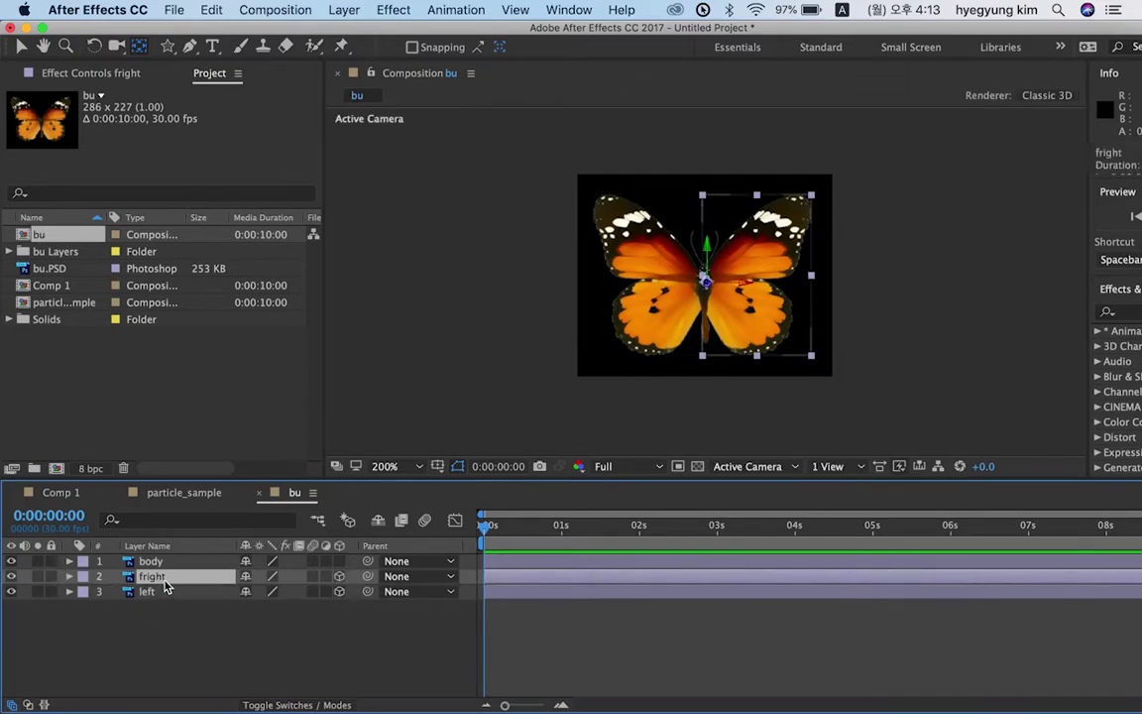
key(r)
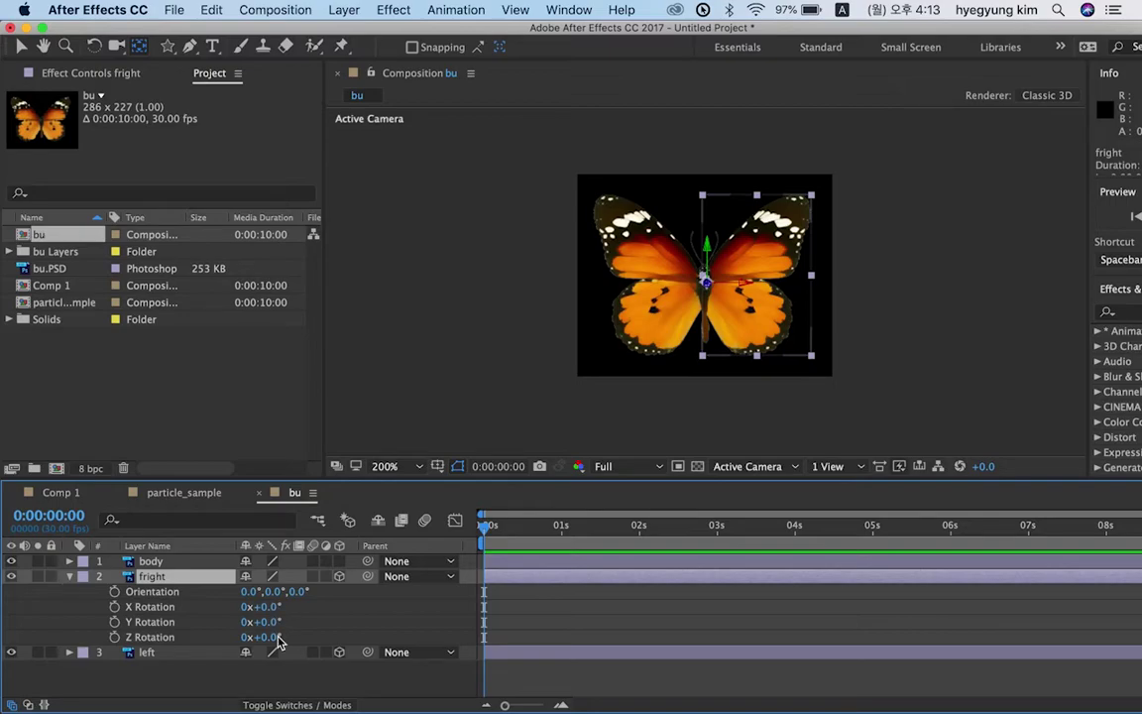
drag(261, 606, 287, 640)
key(ctrl+z)
key(ctrl+z)
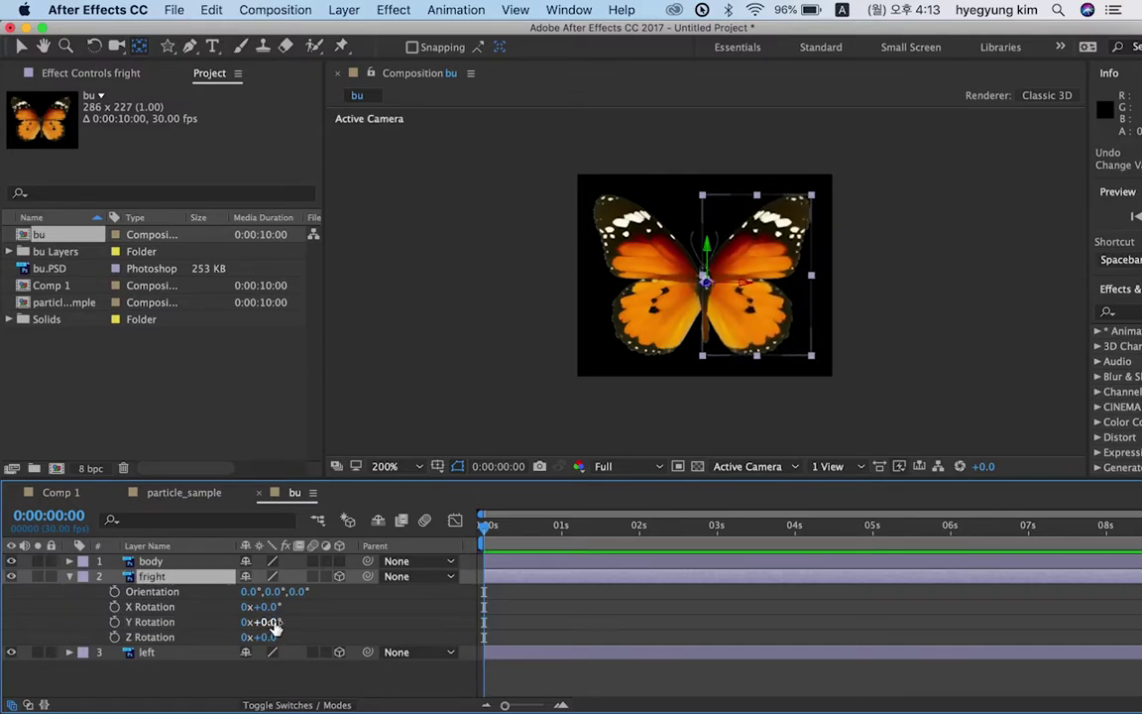
- Keyframe the fright layer's Y Rotation at 60° at 0:00:00:00 and move the current time to frame 15 for the opposite wing position
click(114, 622)
click(274, 623)
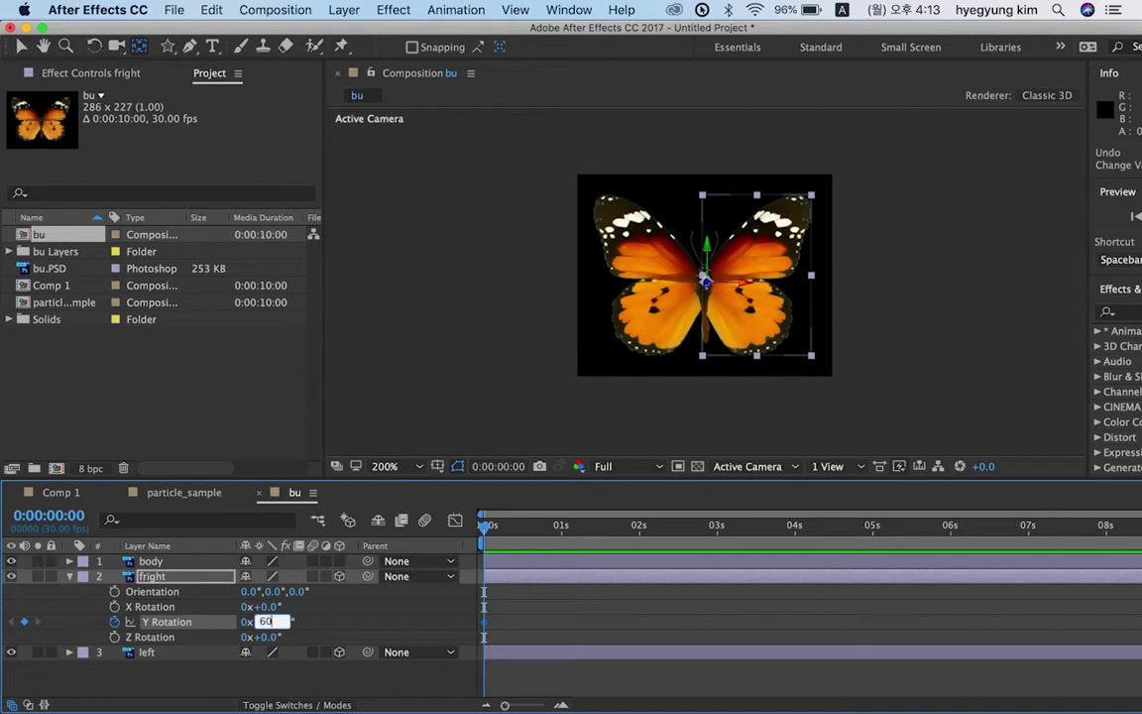
text(60)
key(Return)
click(48, 514)
text(15)
key(Return)
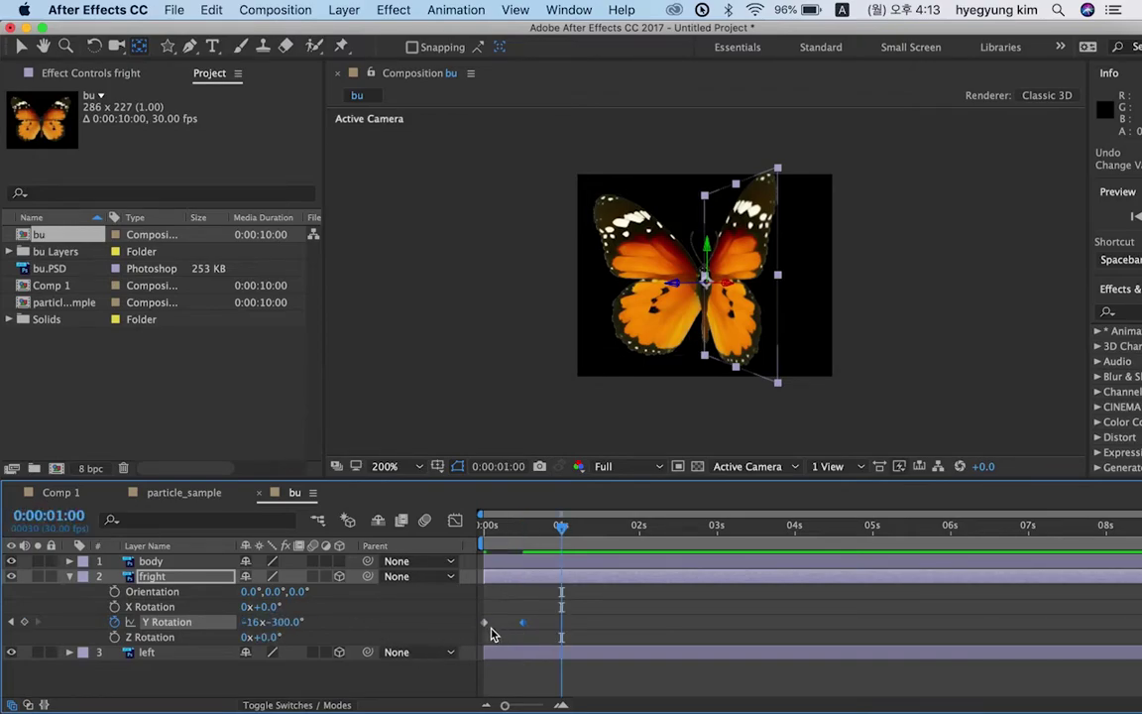
- Copy the fright layer's first Y Rotation keyframe to 0:00:01:00 and correct the value of the frame-15 keyframe
click(485, 623)
key(super+c)
key(super+v)
click(523, 622)
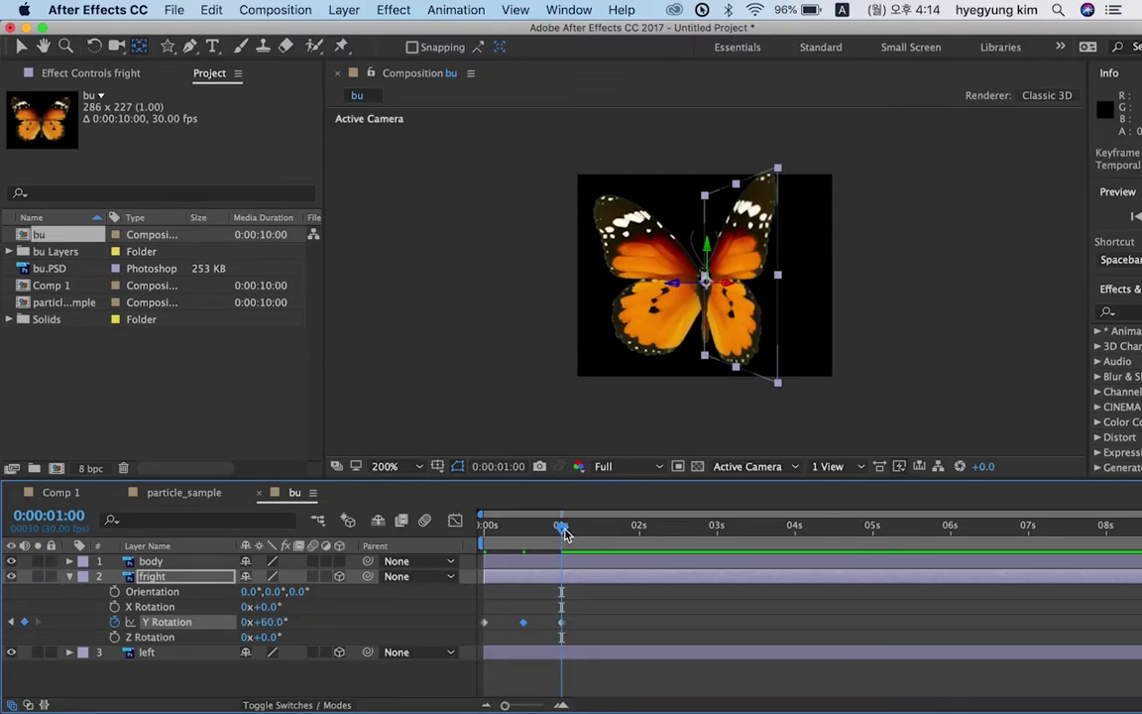
- Preview the right wing's flap from the start of the bu composition
drag(565, 535, 426, 539)
key(space)
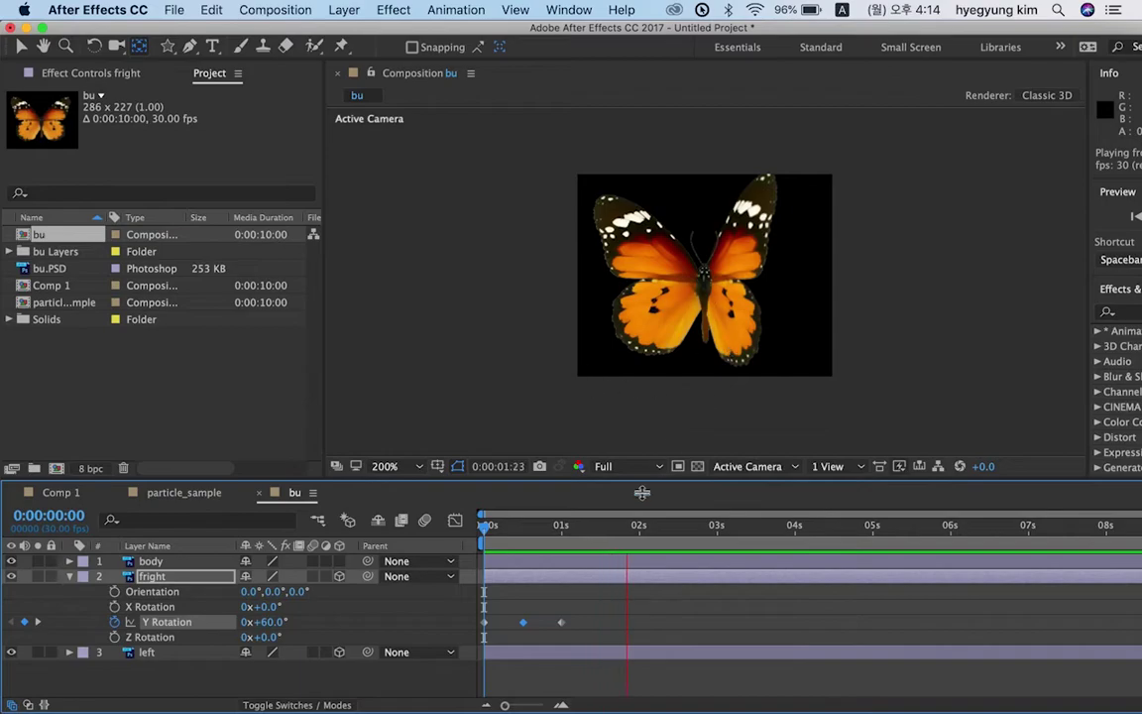
key(space)
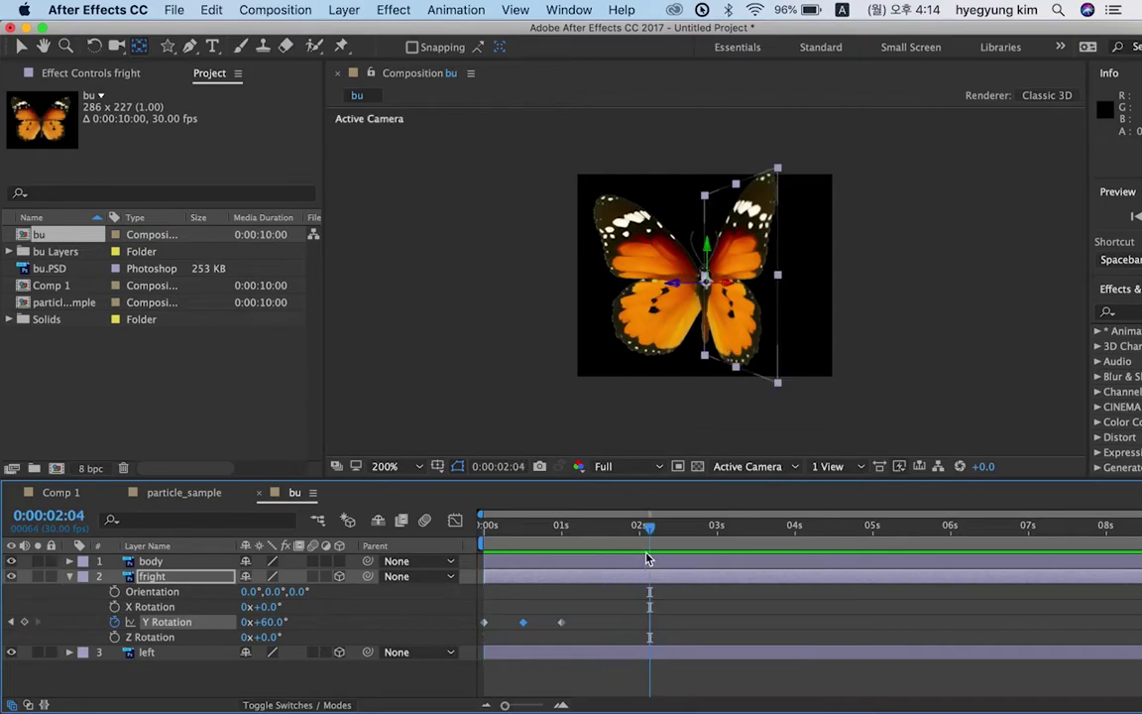
- Add the expression loopOut(type = "cycle", numKeyframes = 0) to the fright layer's Y Rotation
alt+click(114, 623)
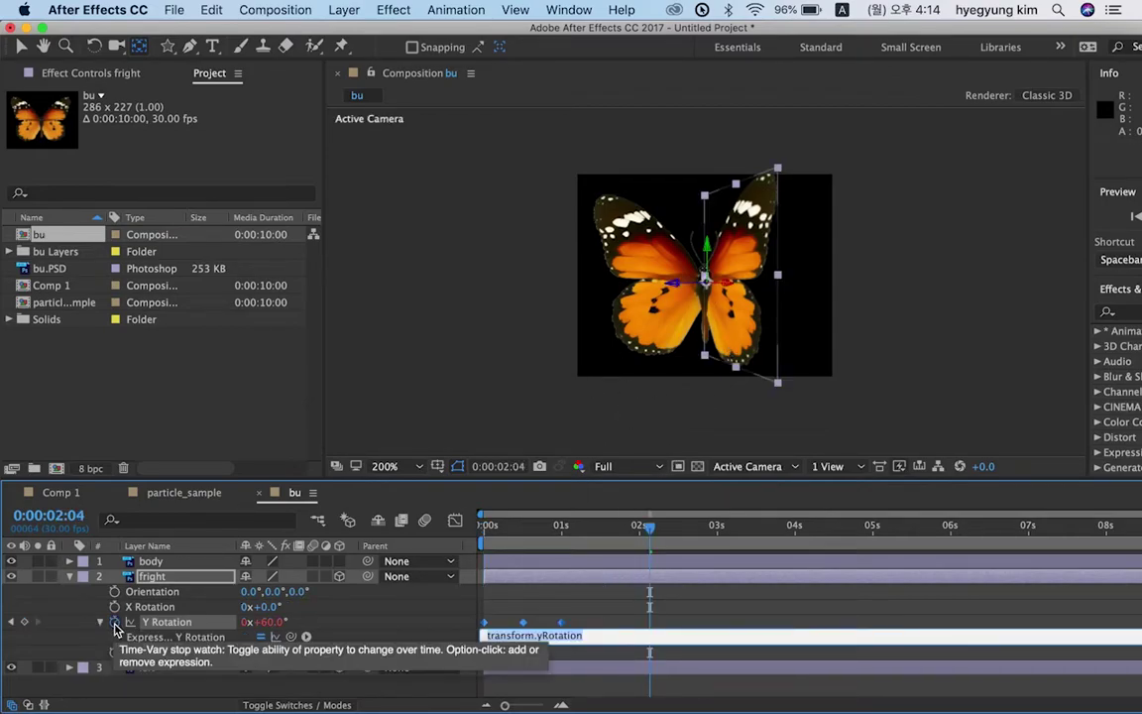
click(308, 638)
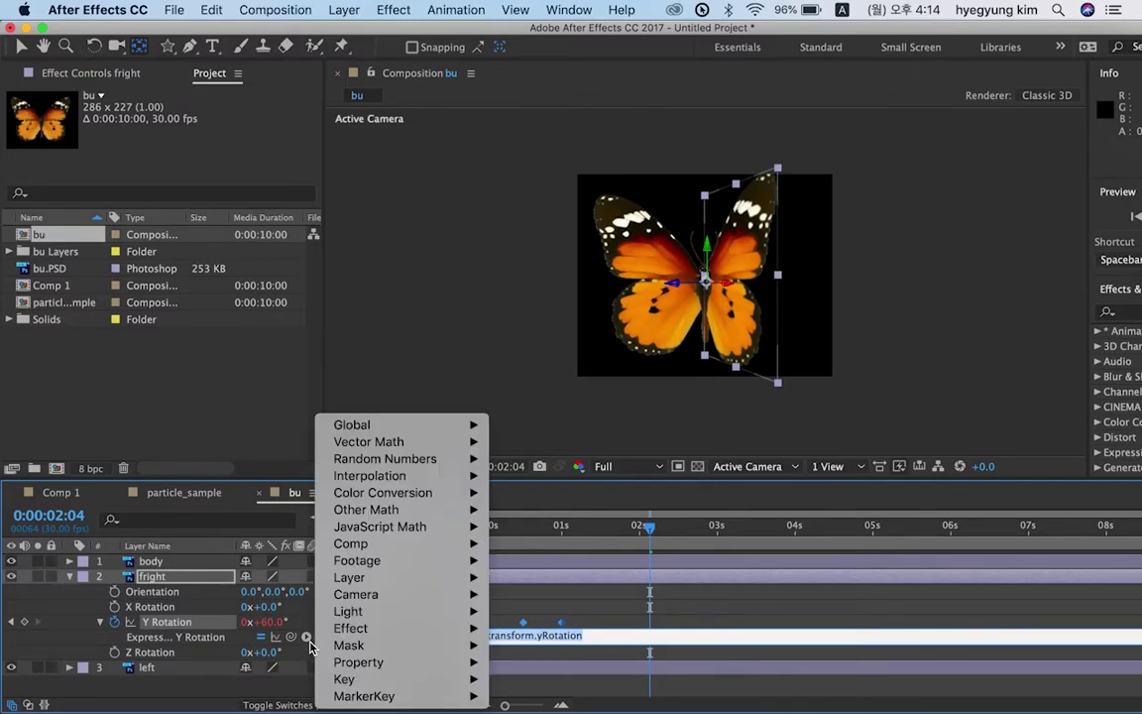
mouse_move(380, 664)
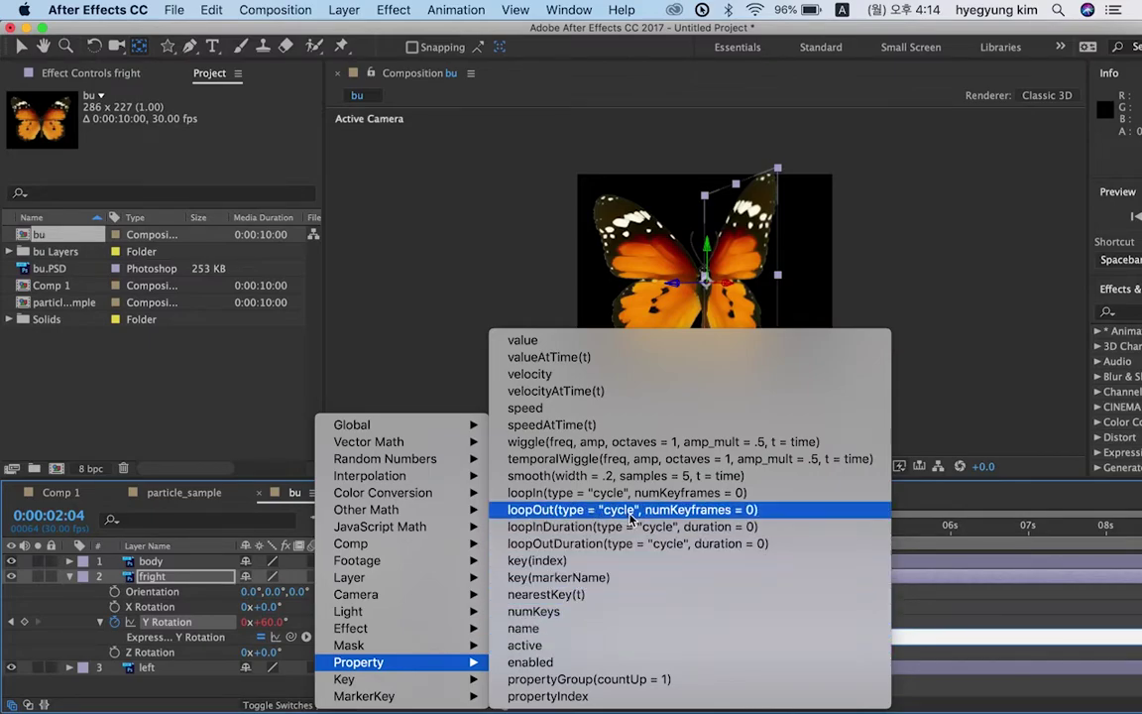
click(707, 510)
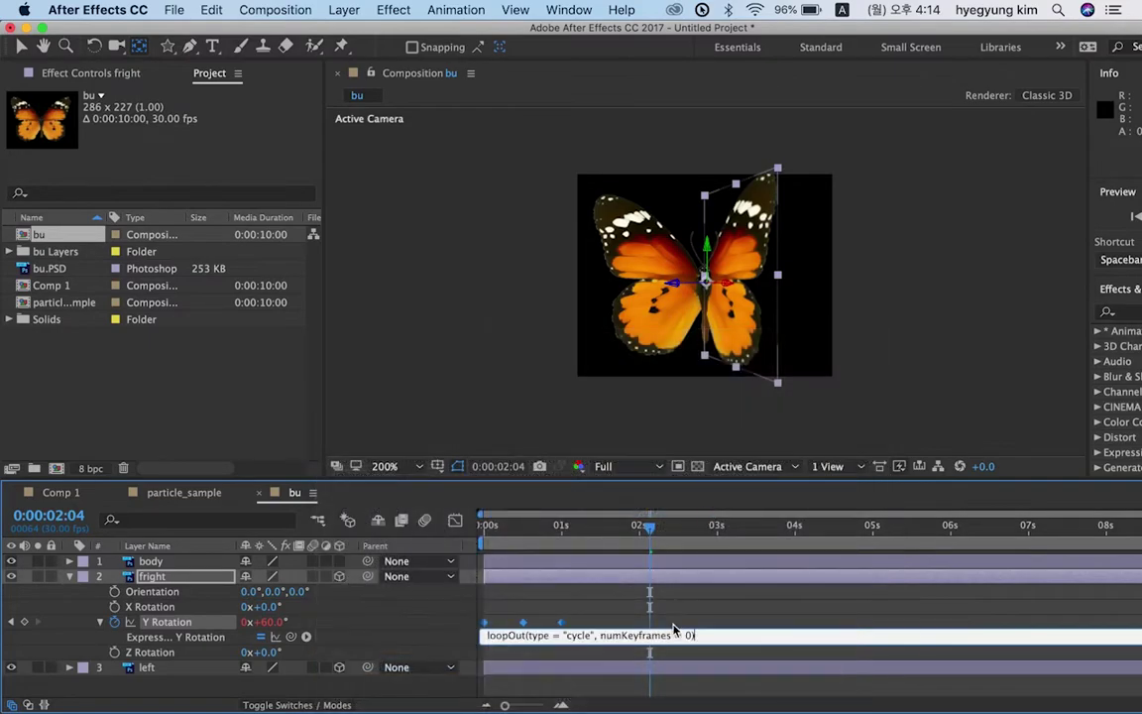
click(658, 546)
- Play the bu composition from its start to check that the right wing's flap loops
key(Home)
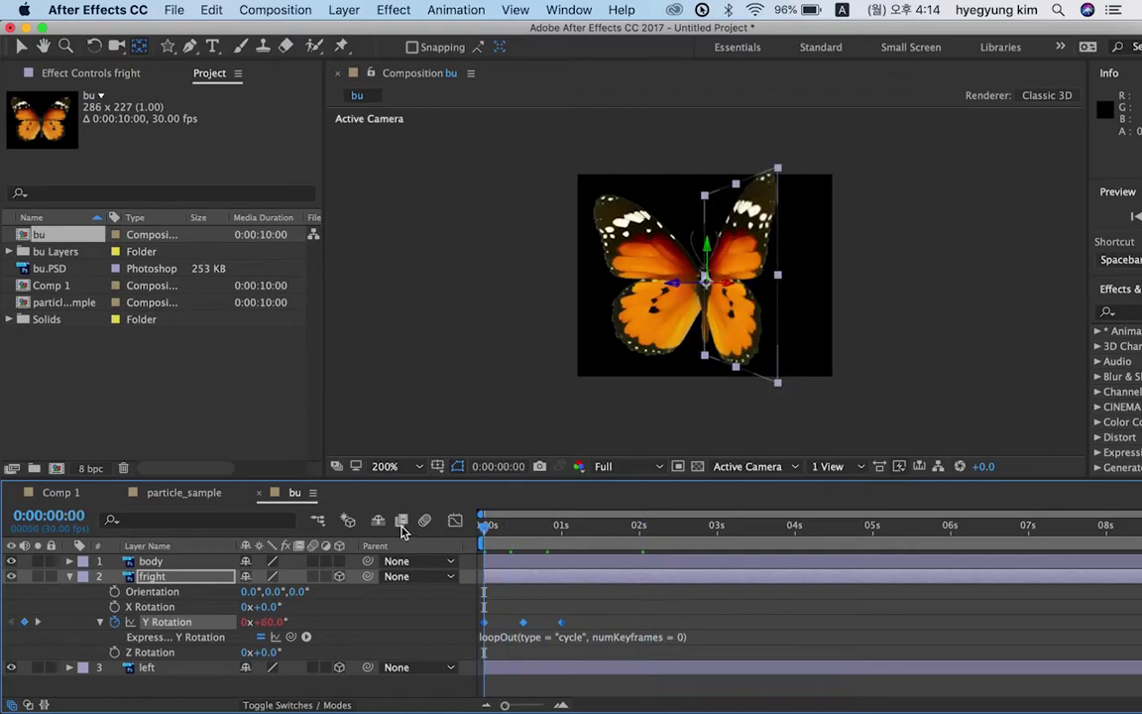
key(space)
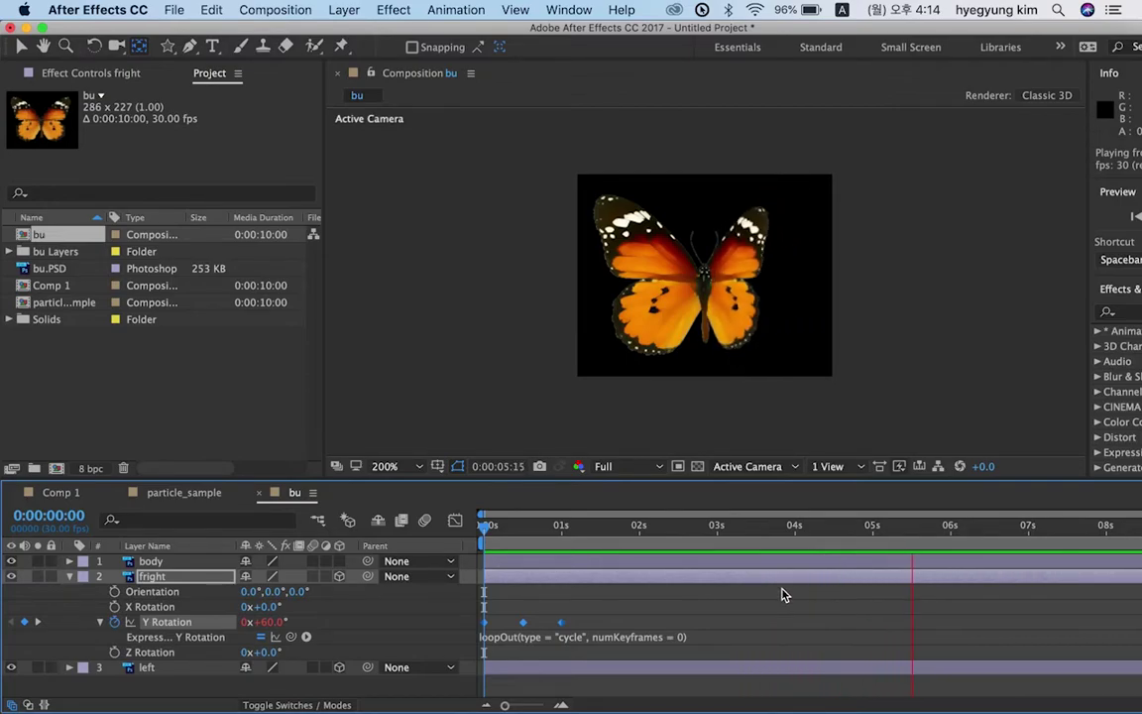
key(space)
- Enlarge the timeline area and link the left layer's Y Rotation to the fright layer's Y Rotation with an expression
drag(678, 479, 675, 402)
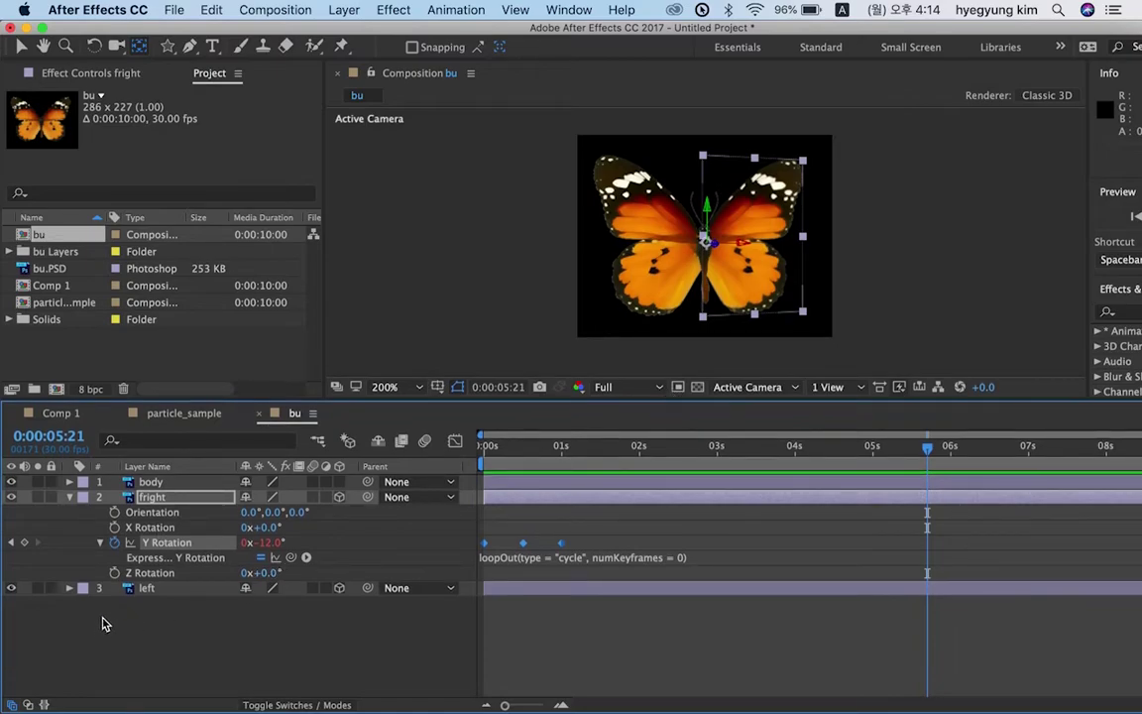
click(146, 587)
key(r)
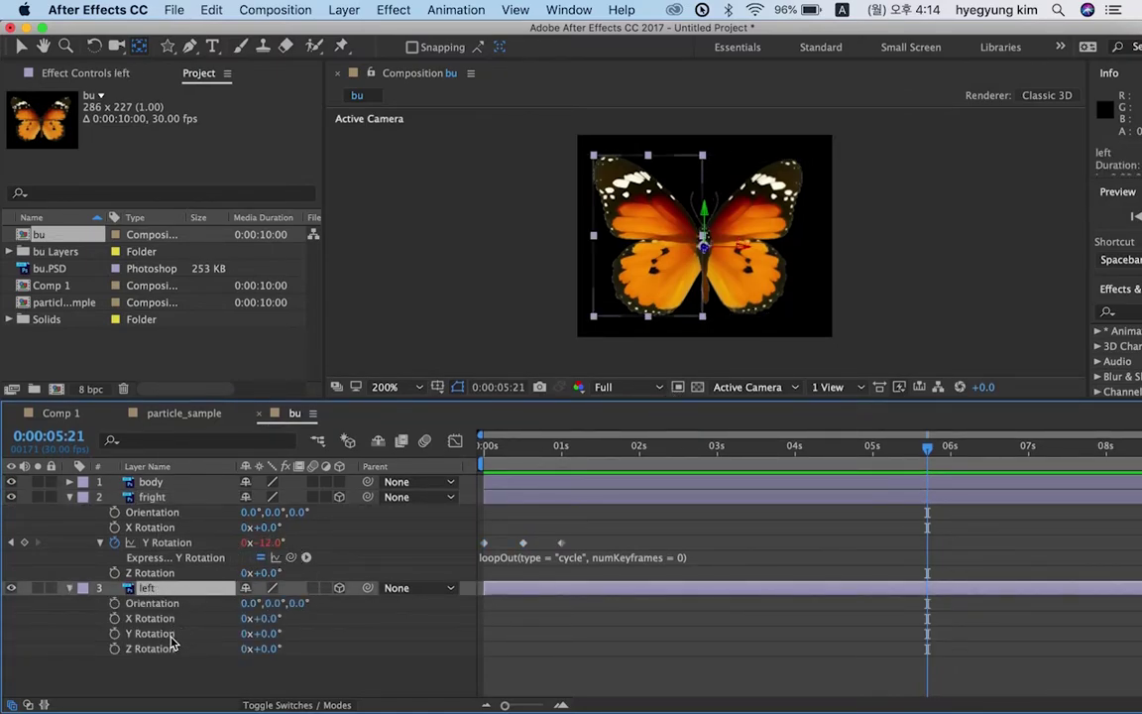
alt+click(115, 634)
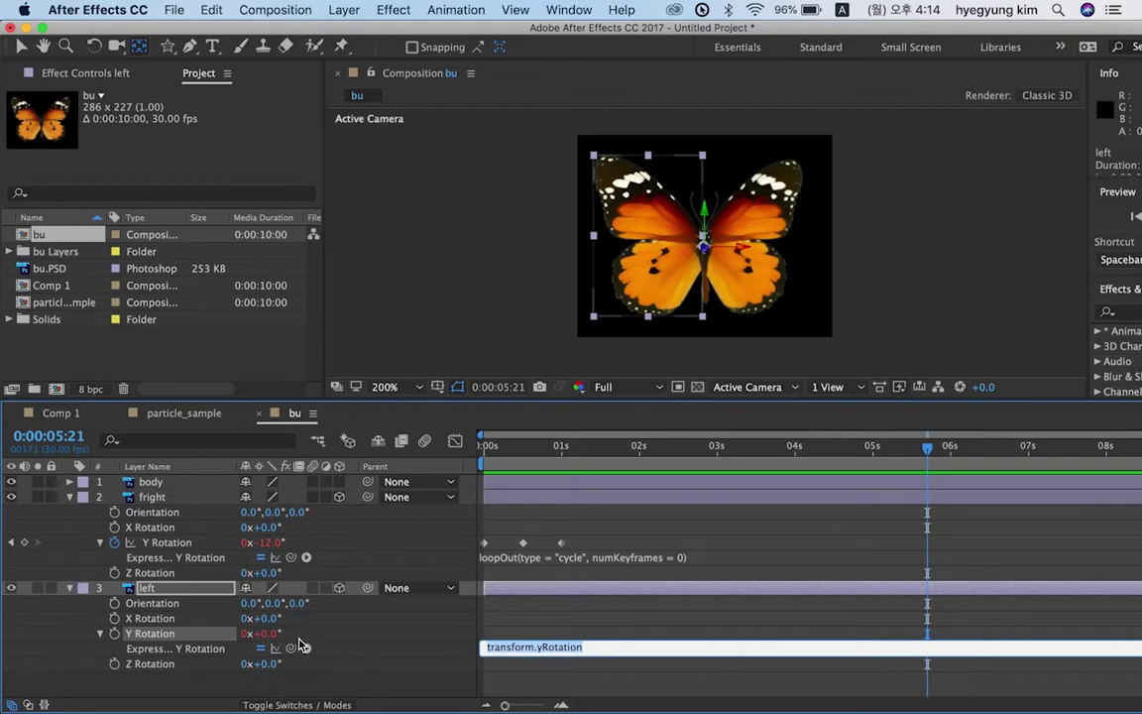
drag(290, 649, 170, 545)
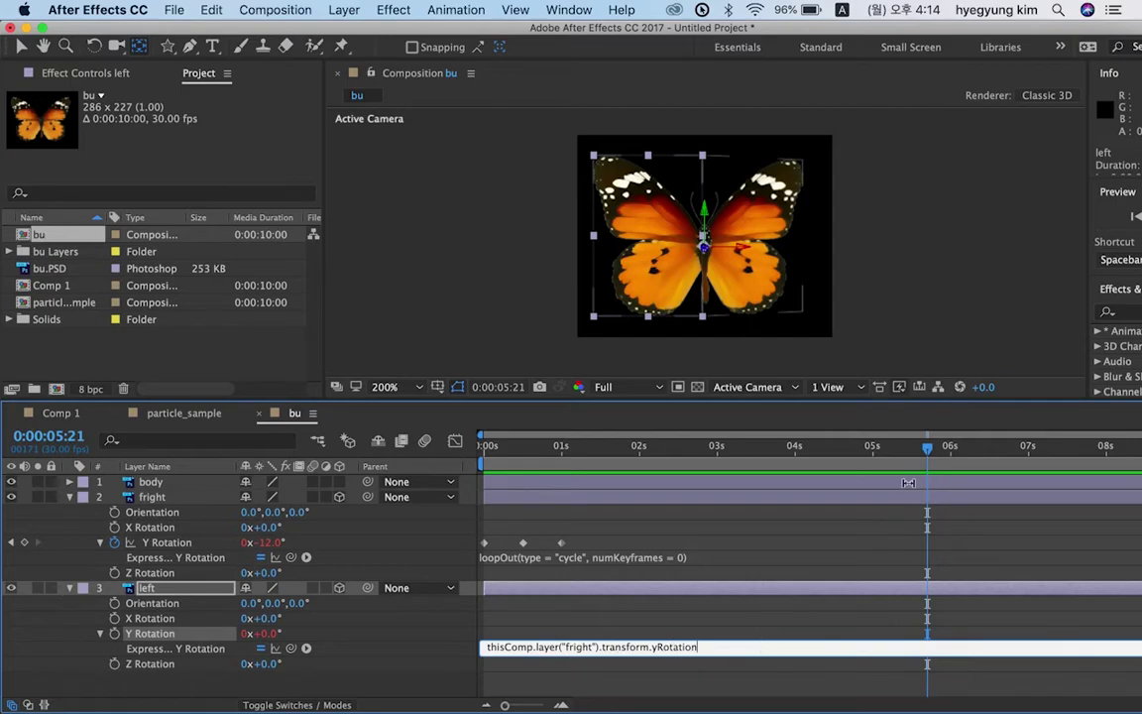
click(752, 411)
- Preview both wings' motion from the start of the bu composition
key(Home)
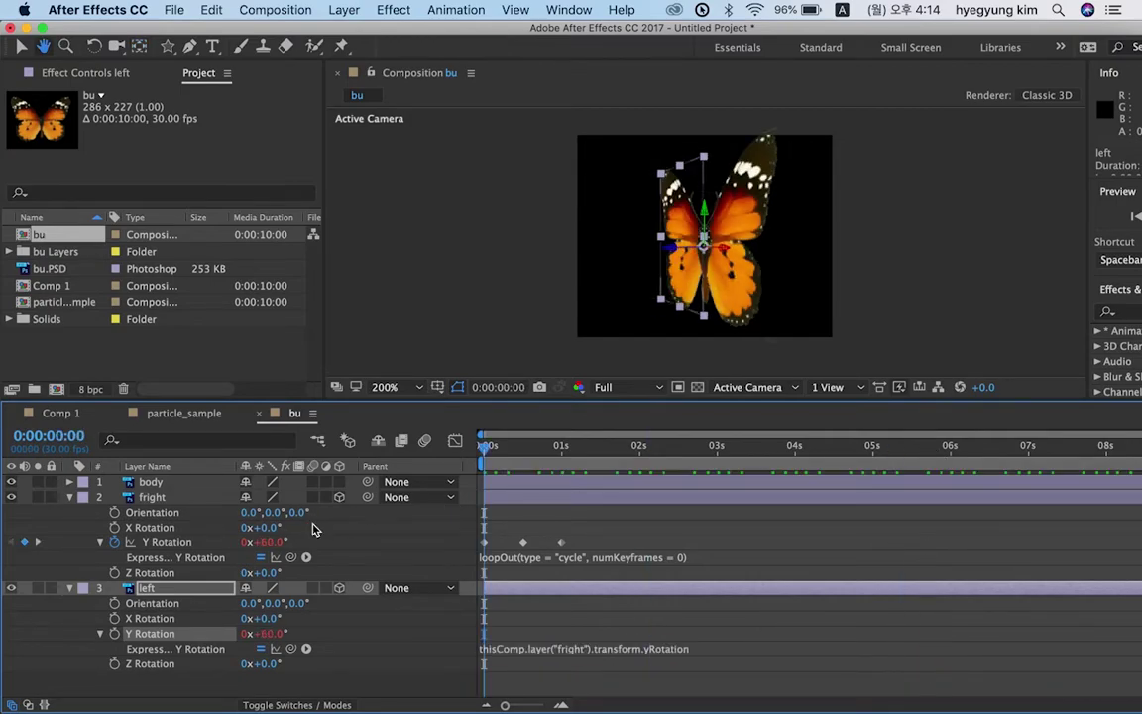
key(space)
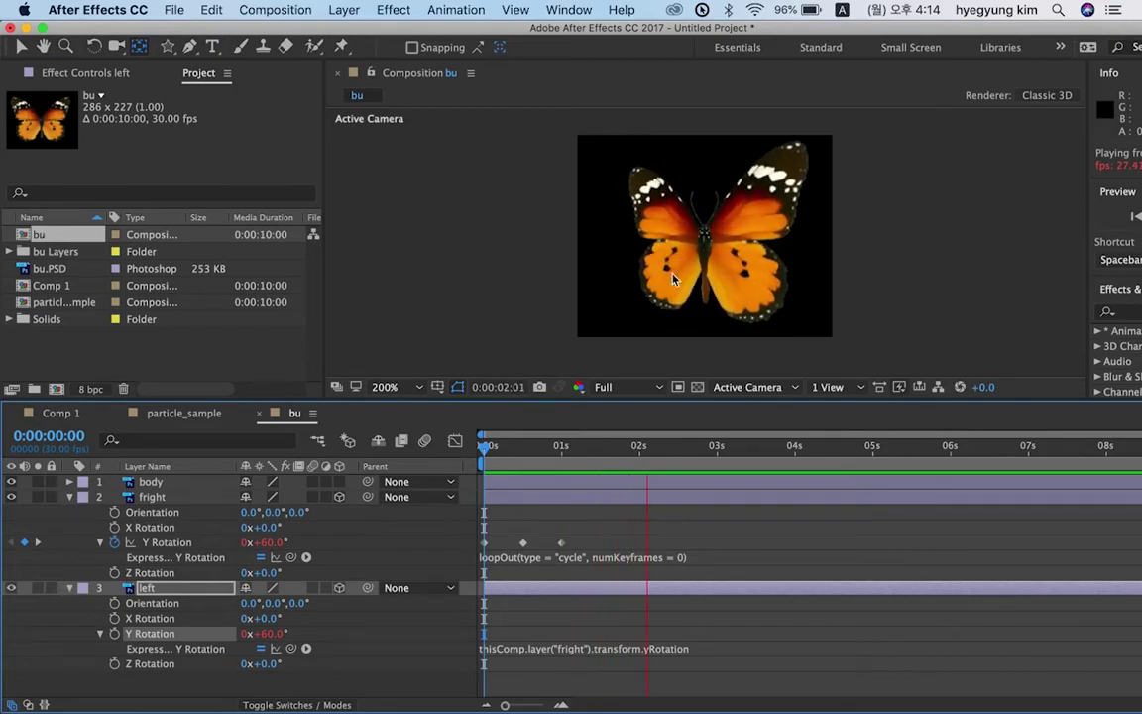
key(space)
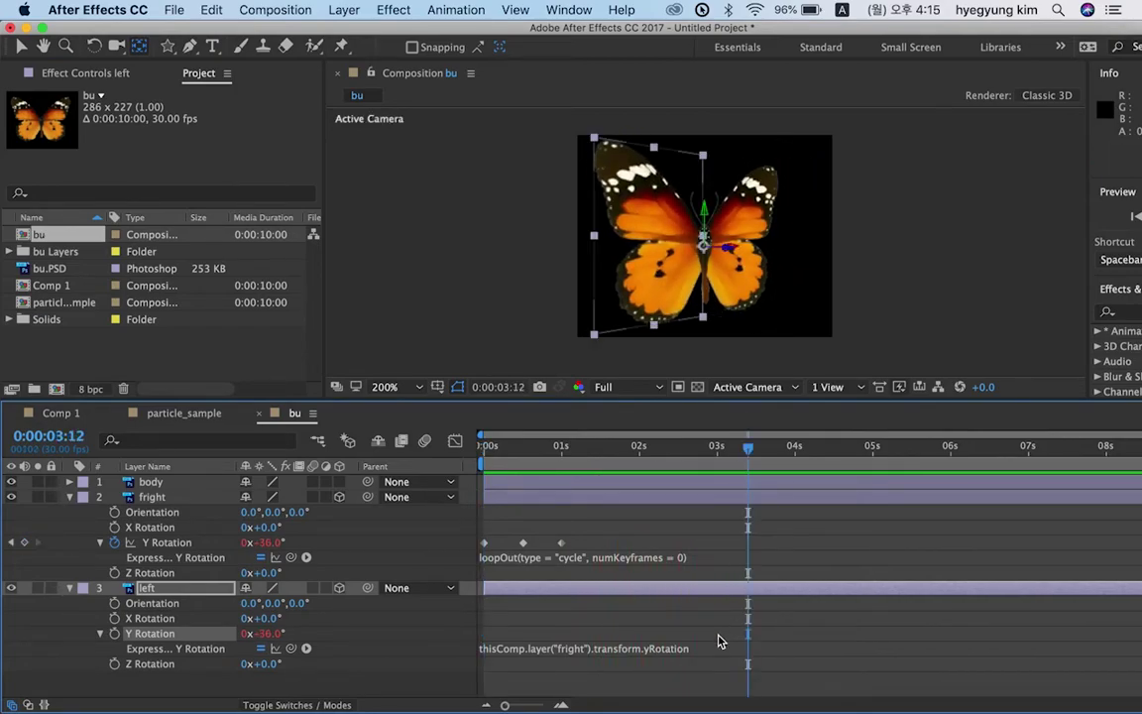
- Multiply the left layer's Y Rotation expression by -1 and preview both wings from the start of the bu composition
click(701, 650)
click(703, 647)
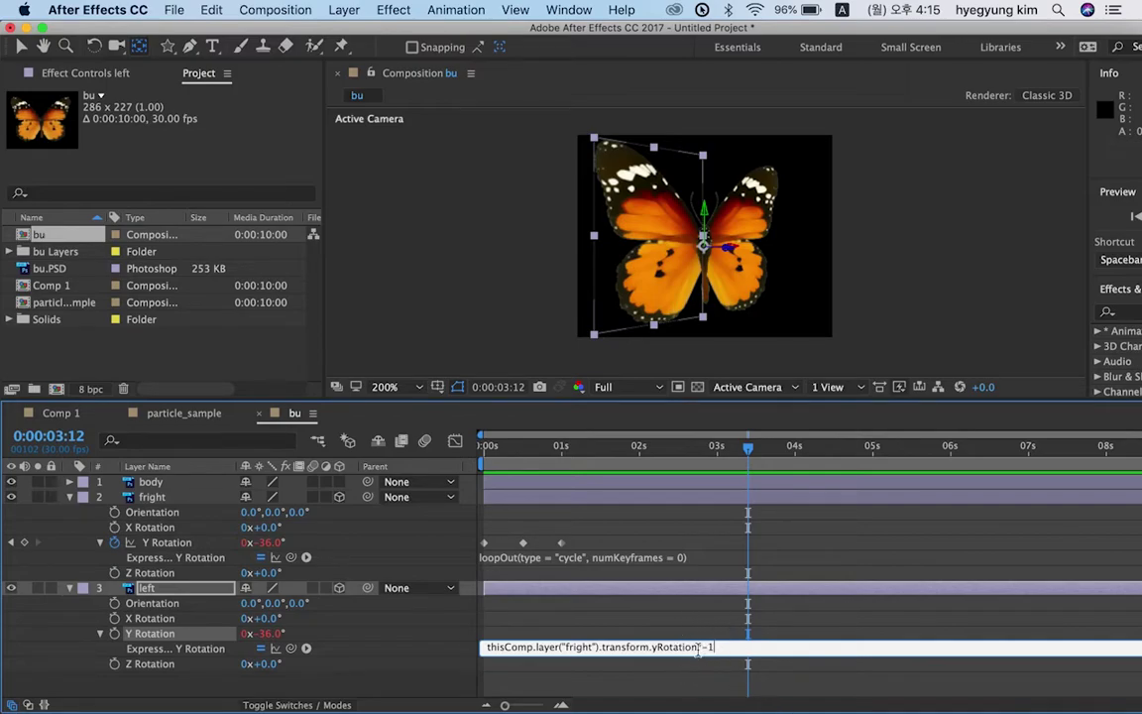
text(*-1)
click(468, 208)
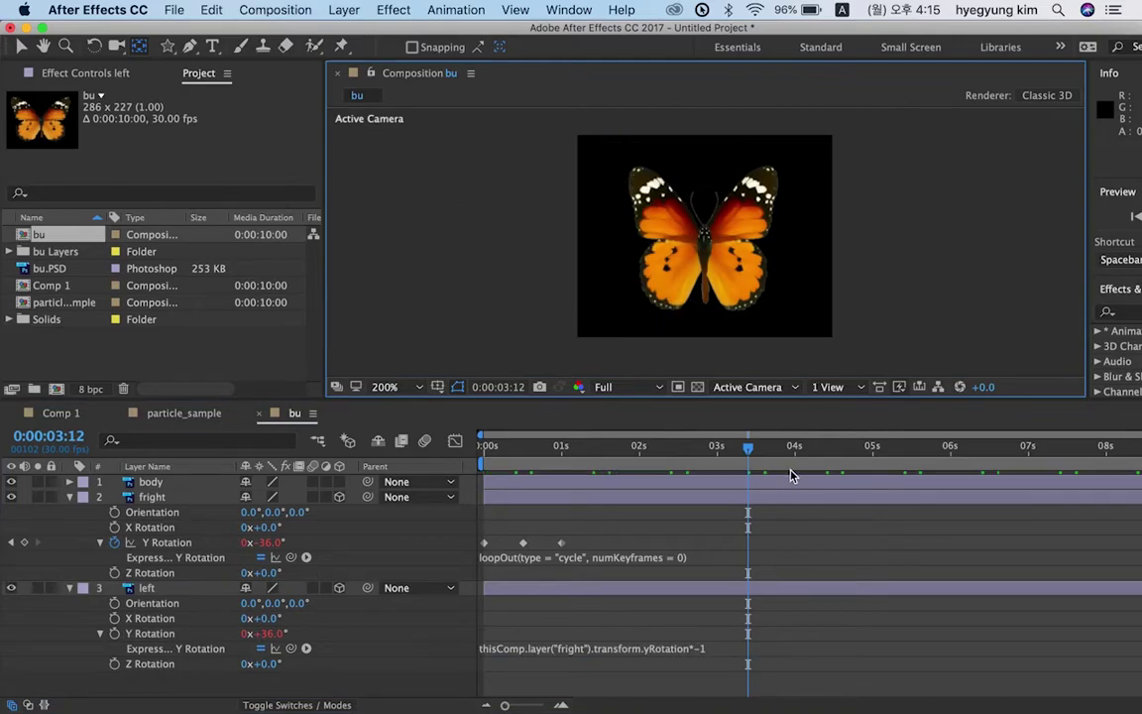
key(space)
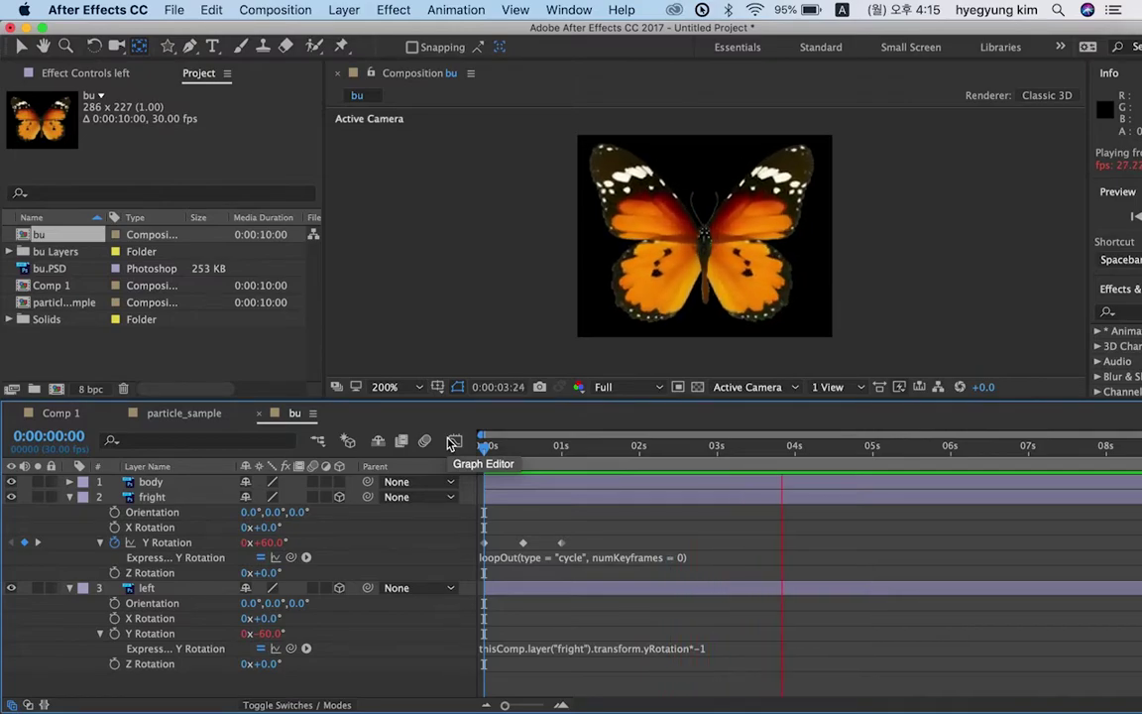
key(space)
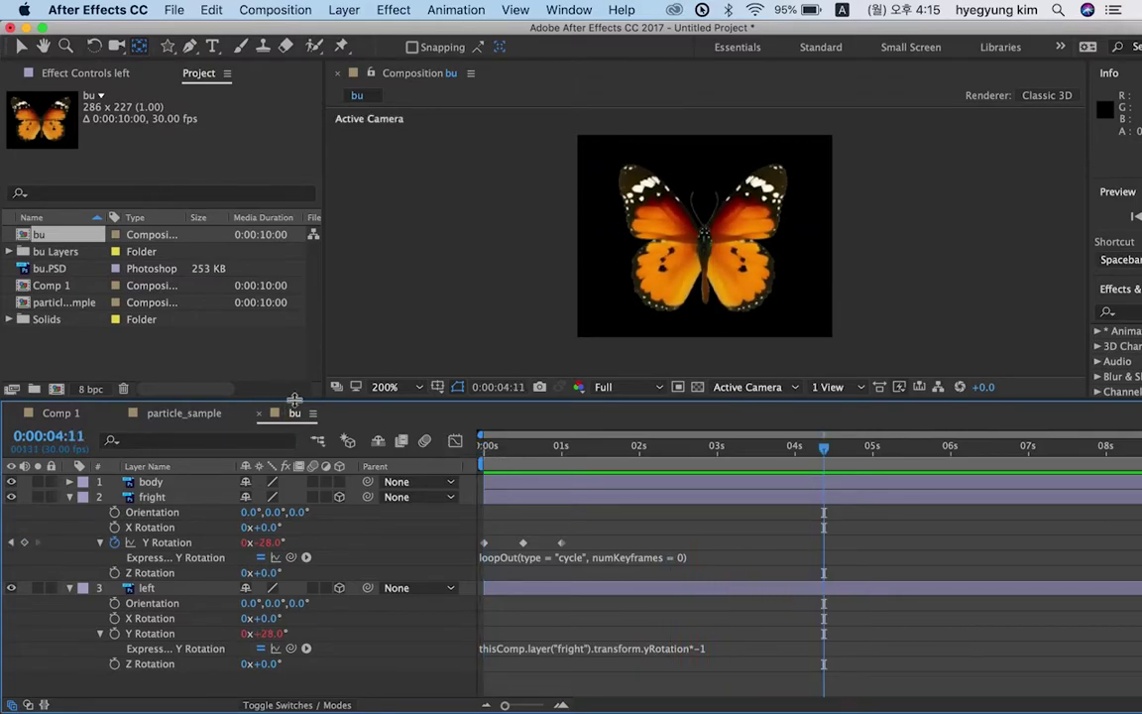
- In the particle_sample composition, hide the bu.PSD layer and add the bu composition as the bottom layer
click(62, 415)
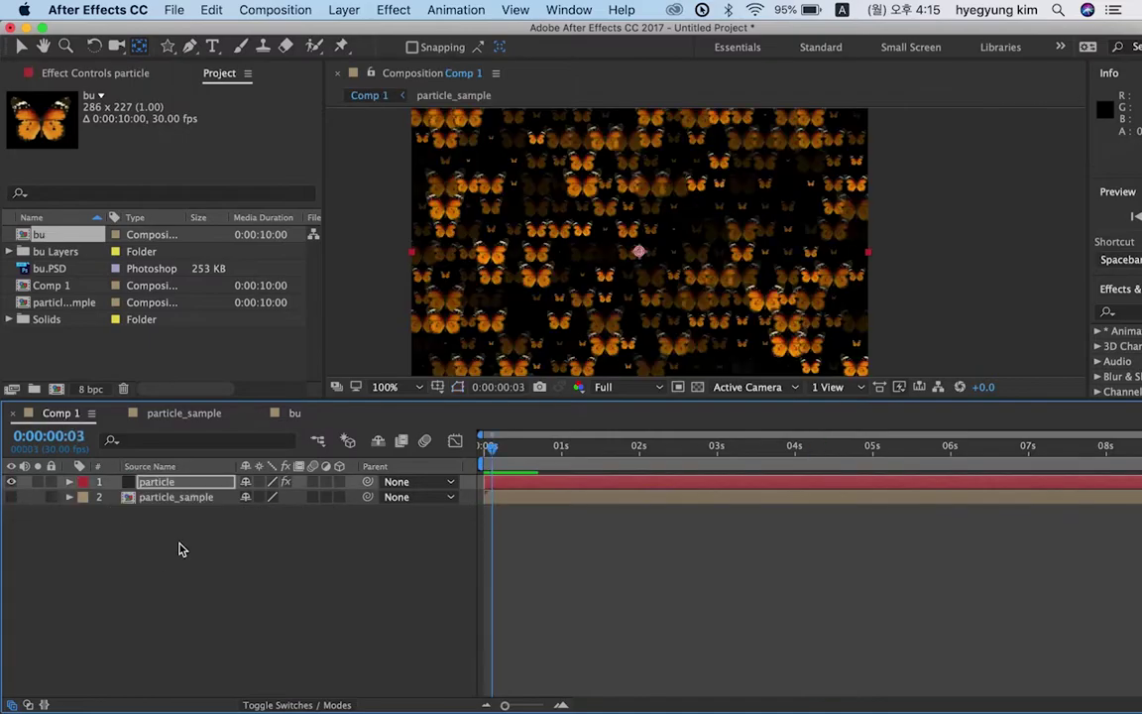
click(171, 501)
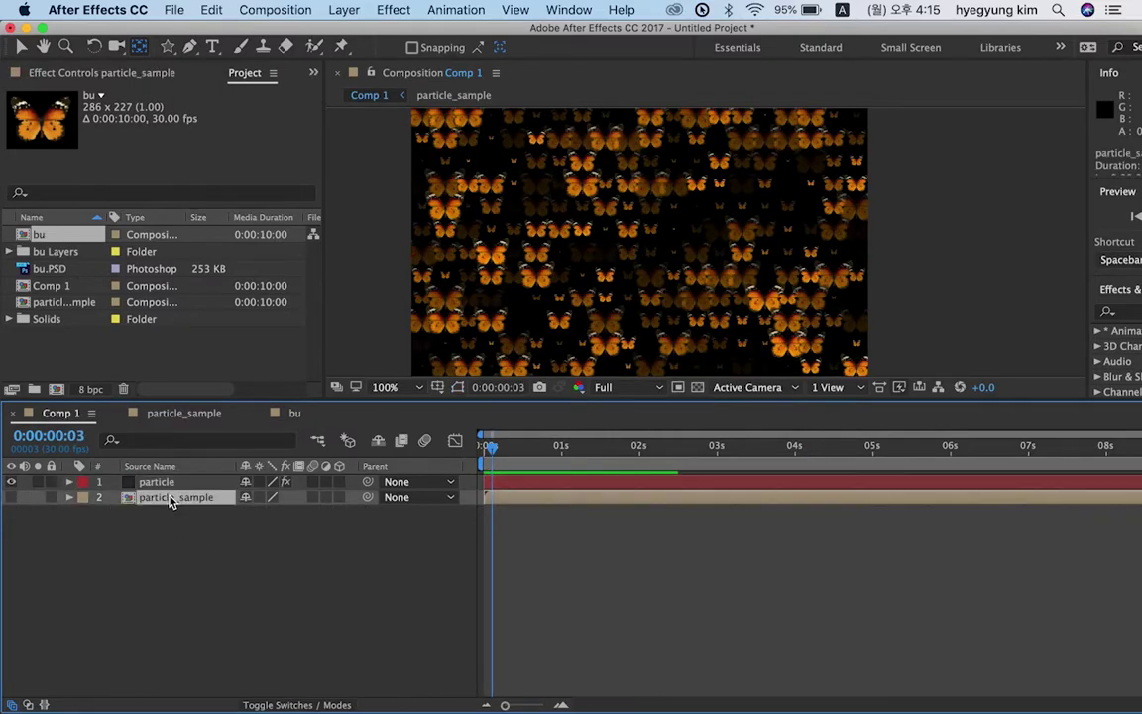
click(295, 415)
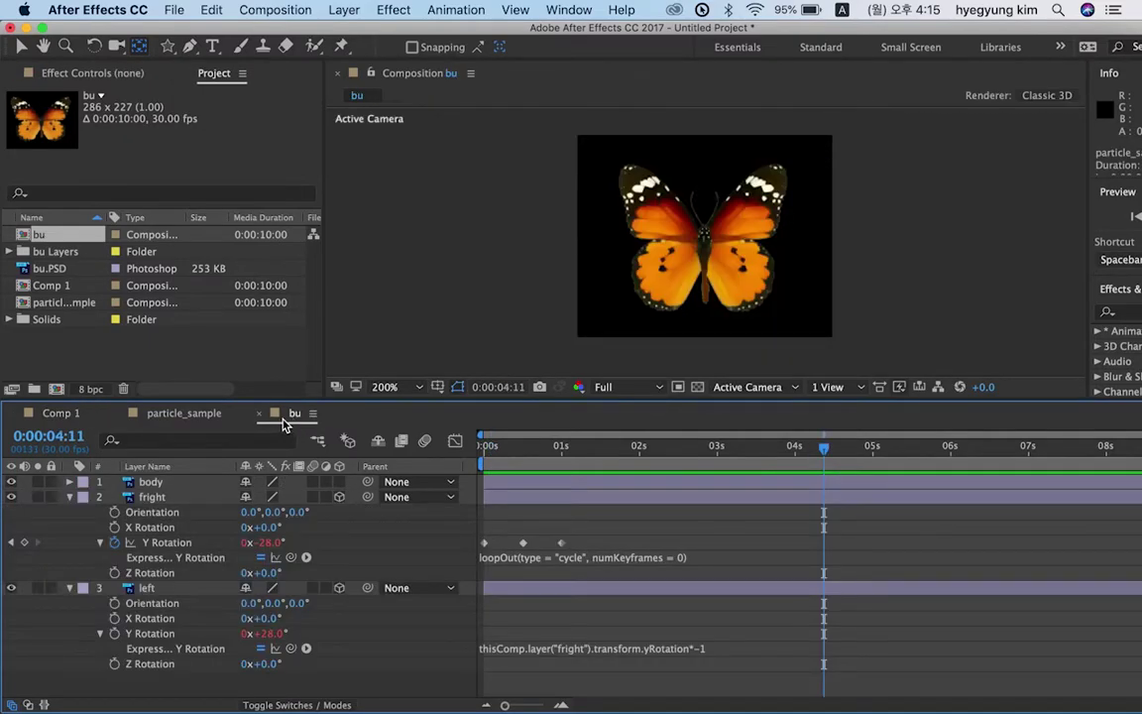
click(69, 497)
click(186, 414)
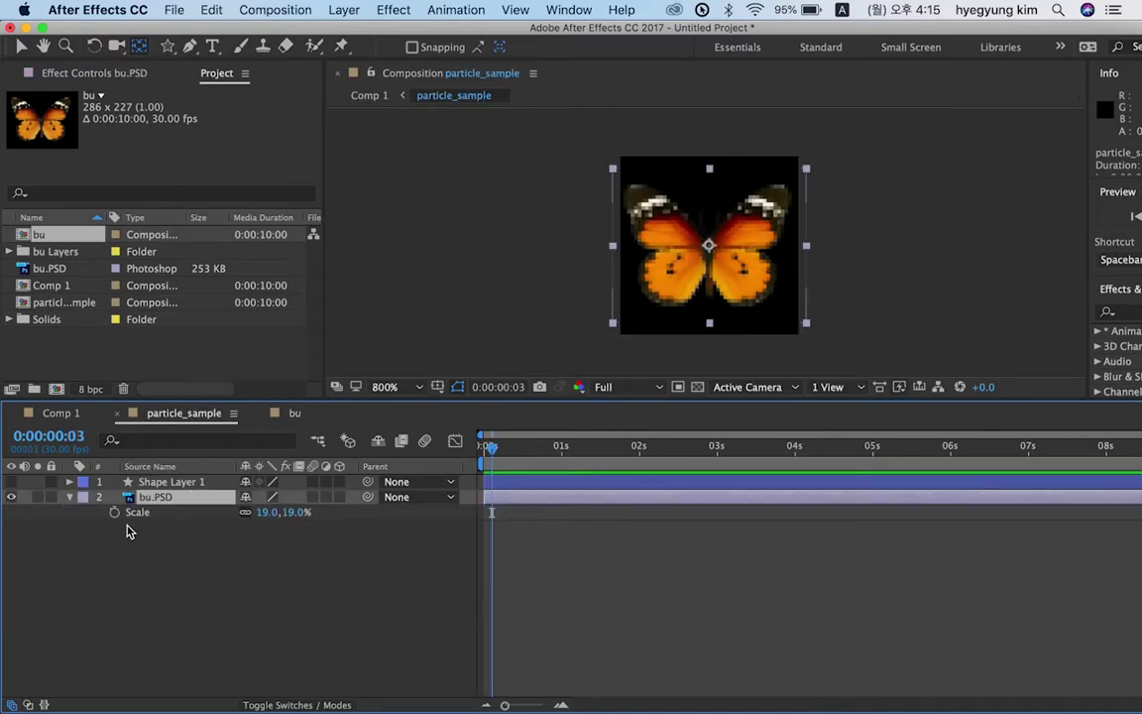
click(14, 497)
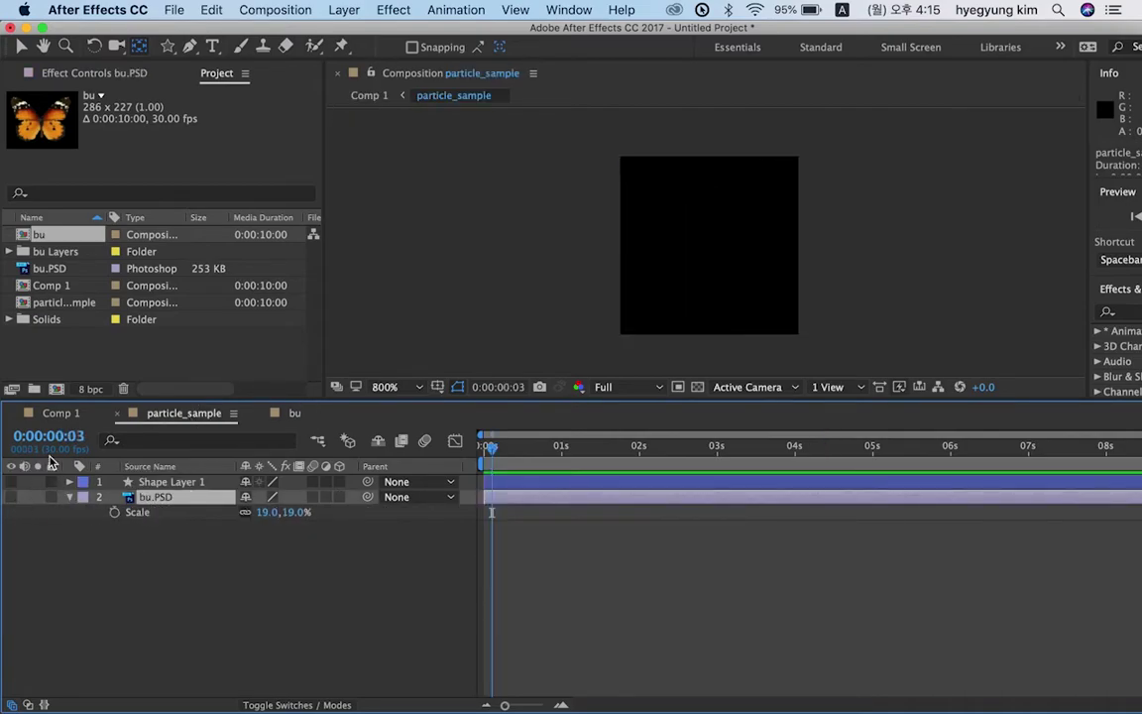
click(42, 242)
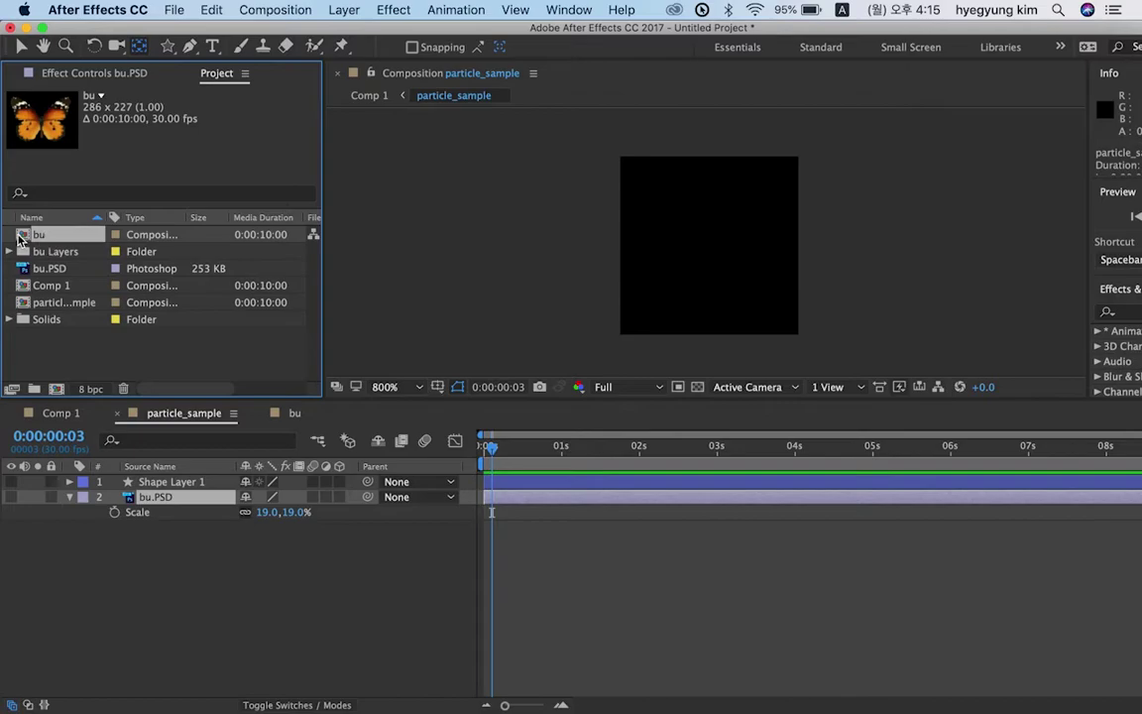
drag(35, 250, 127, 586)
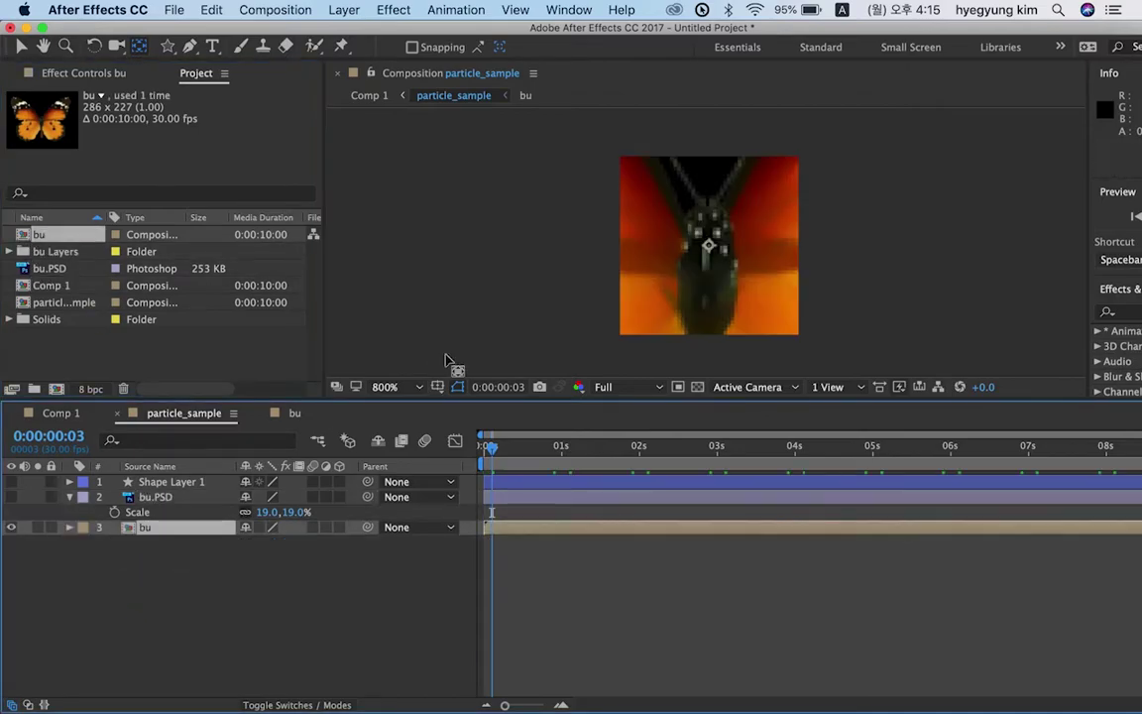
- Scale the bu layer in particle_sample to 18% and preview its flapping from the first frame
key(s)
drag(270, 553, 201, 556)
key(Return)
drag(489, 448, 473, 475)
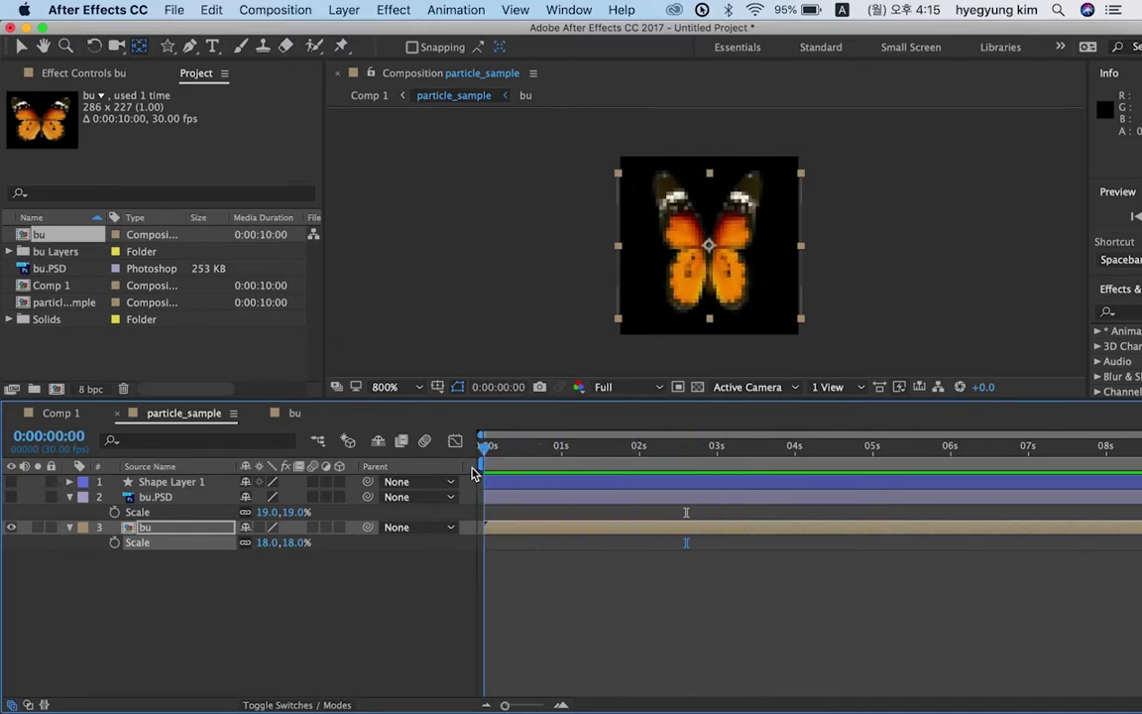
key(space)
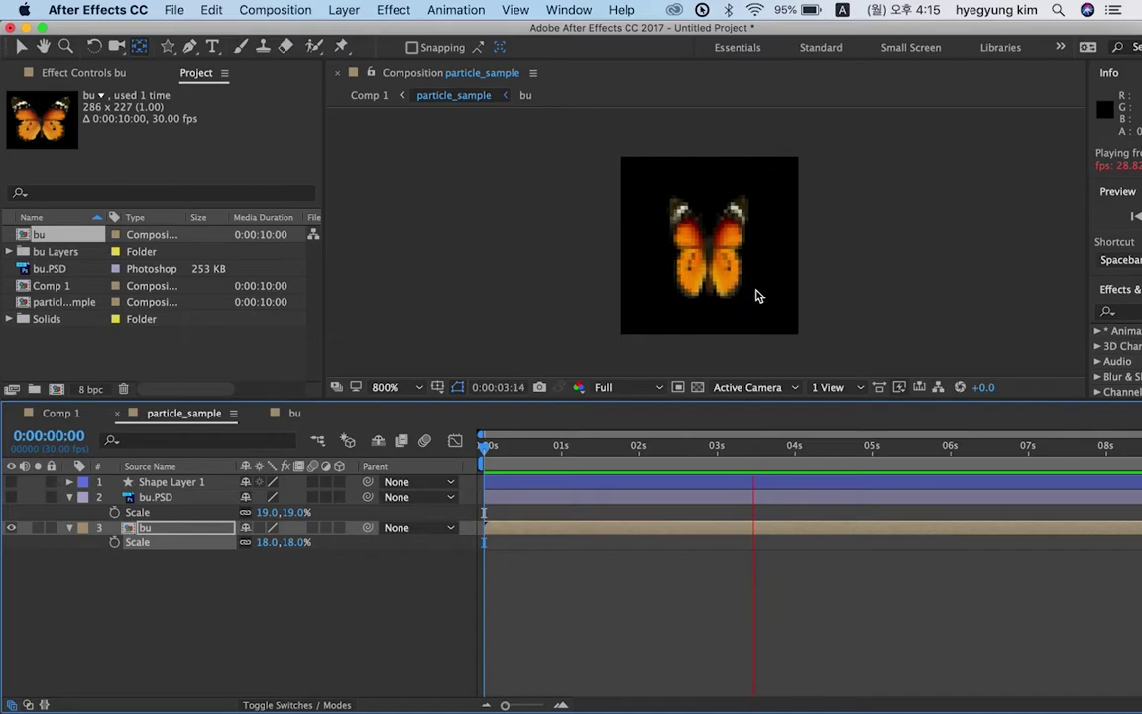
key(space)
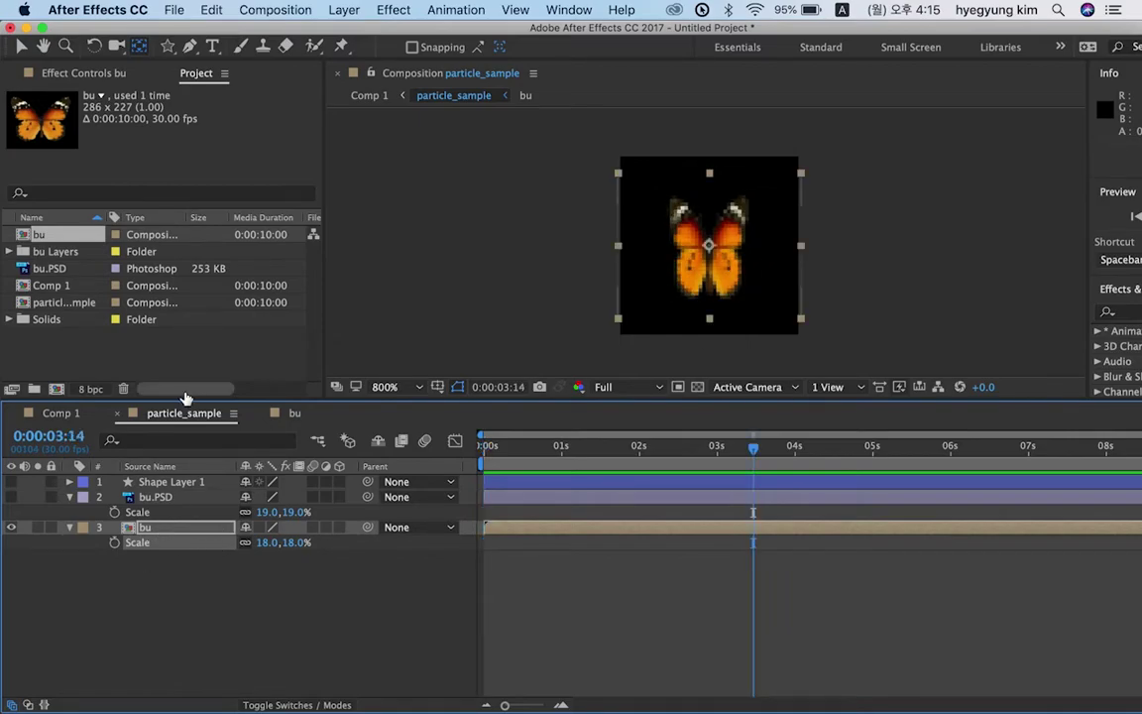
- Play Comp 1 from its start to check the flapping butterflies across the particle grid
click(57, 416)
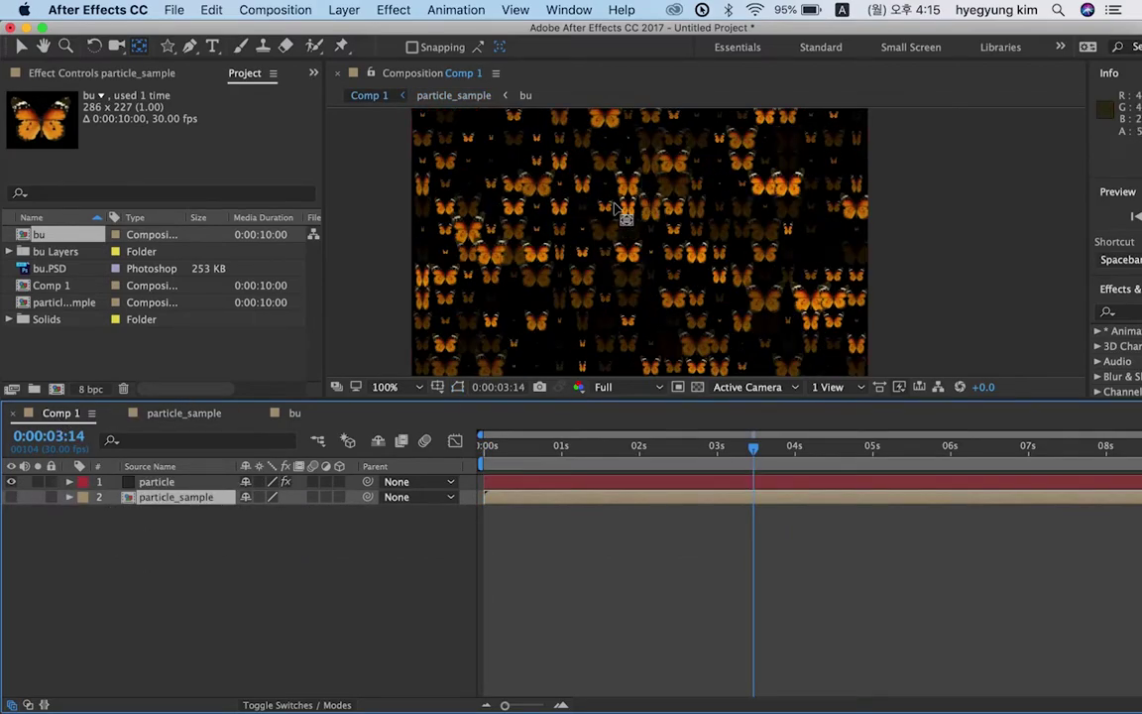
key(Home)
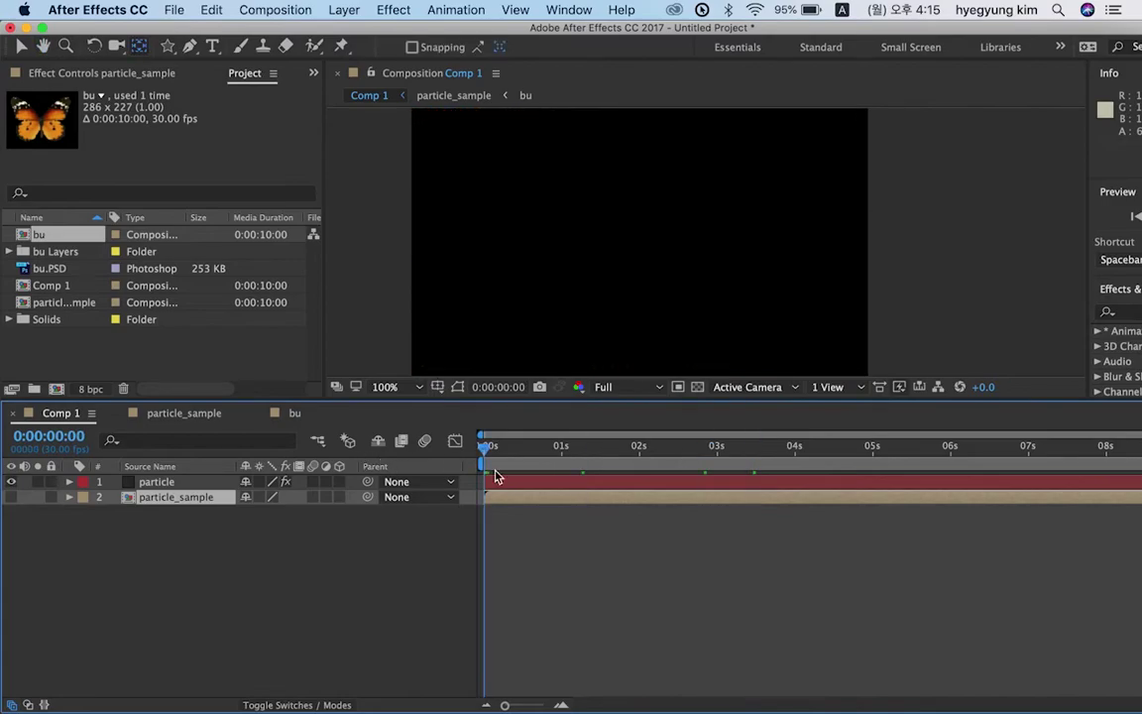
key(space)
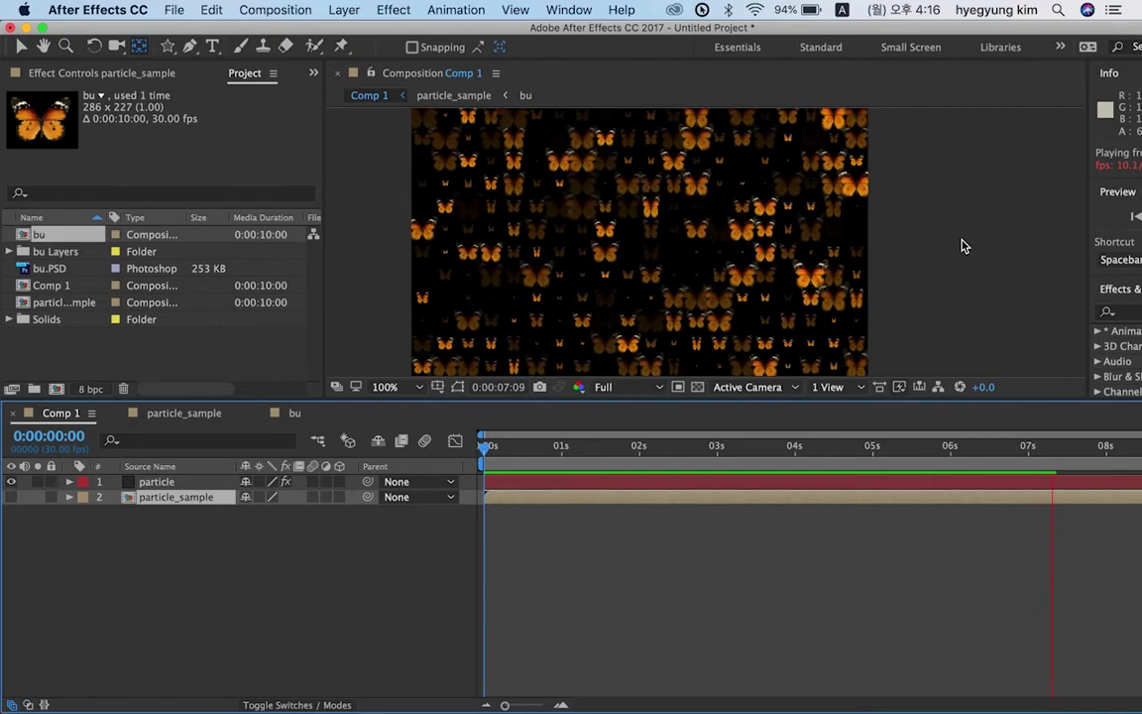
click(962, 246)
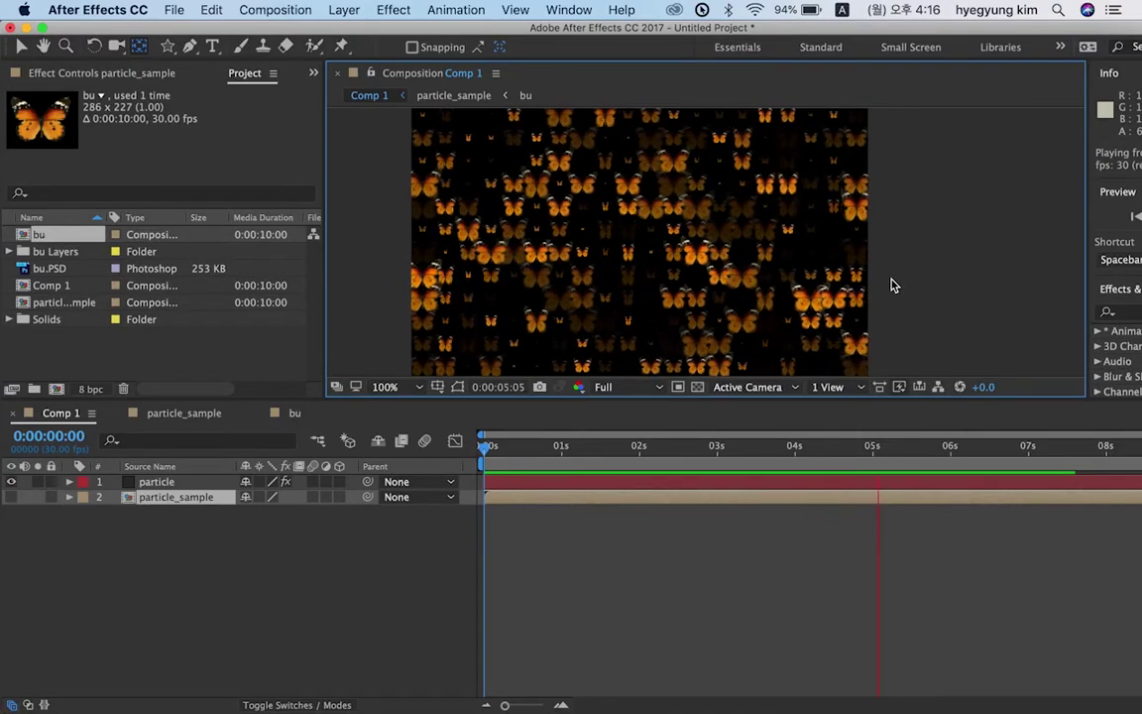
key(space)
- Enlarge the composition viewer and pre-compose the particle and particle_sample layers together as nabi
drag(629, 401, 625, 529)
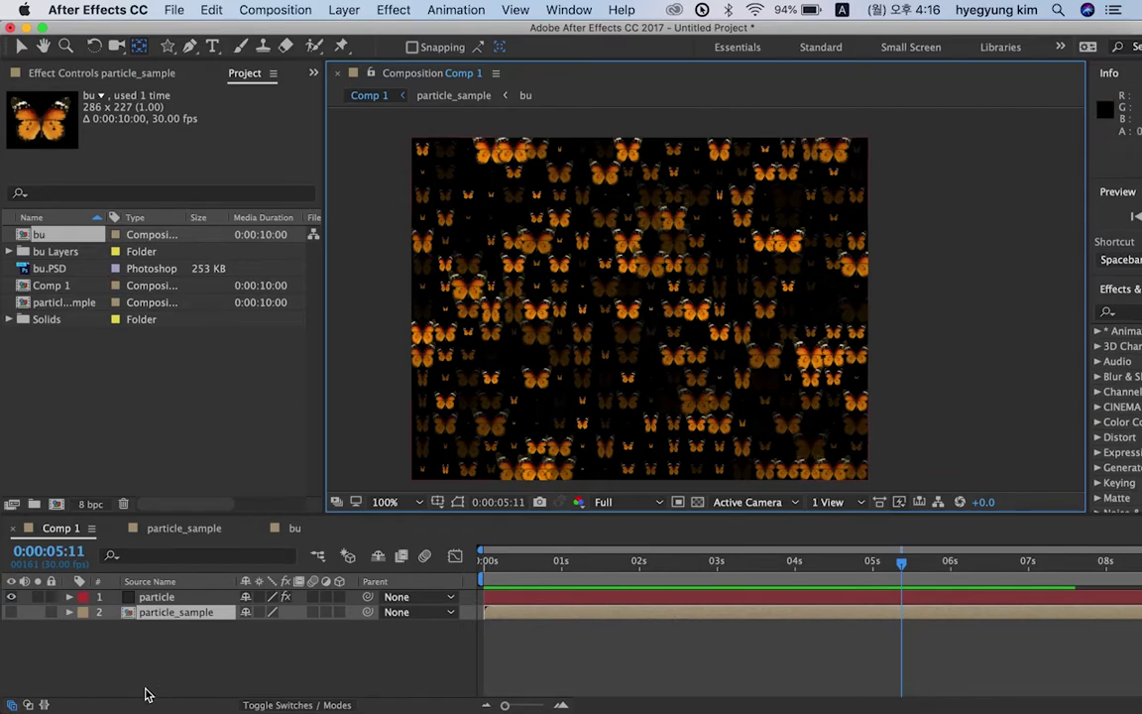
click(164, 657)
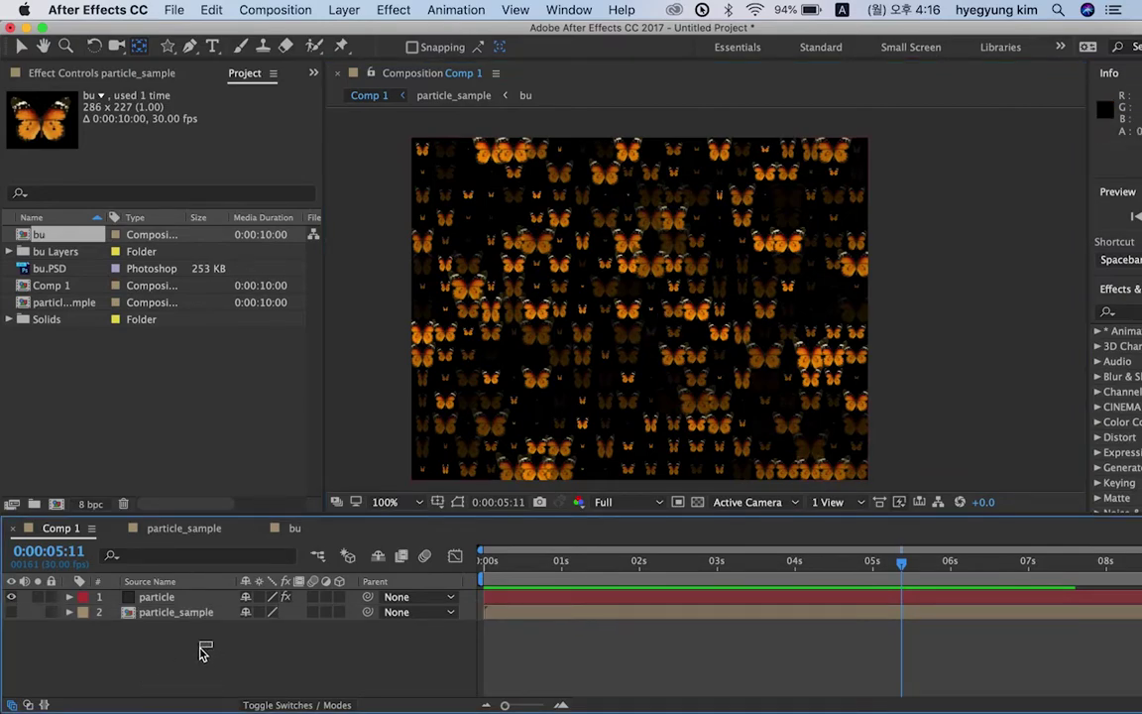
click(129, 598)
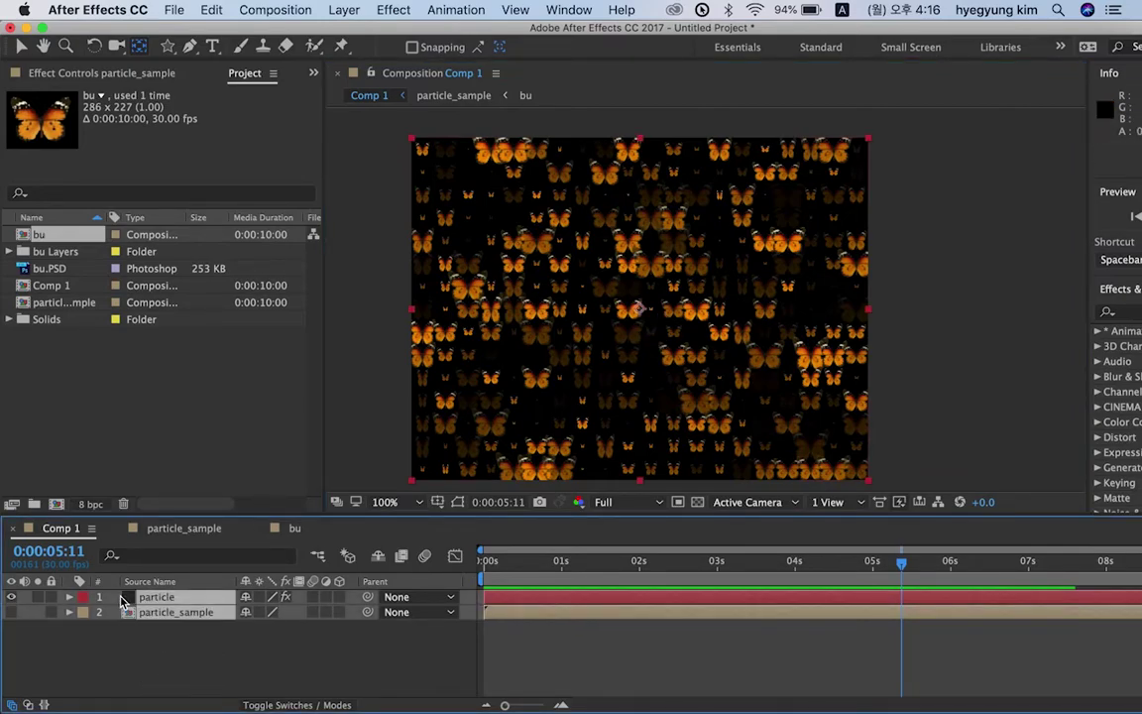
key(super+shift+c)
drag(651, 245, 541, 228)
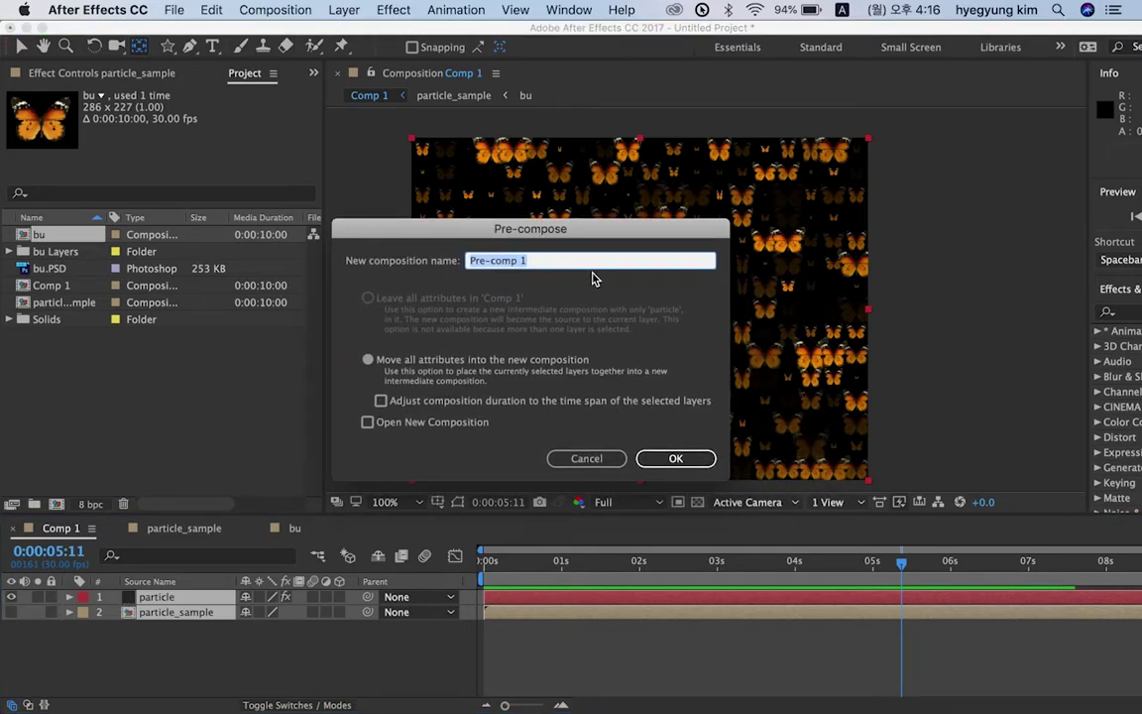
text(bi)
click(685, 461)
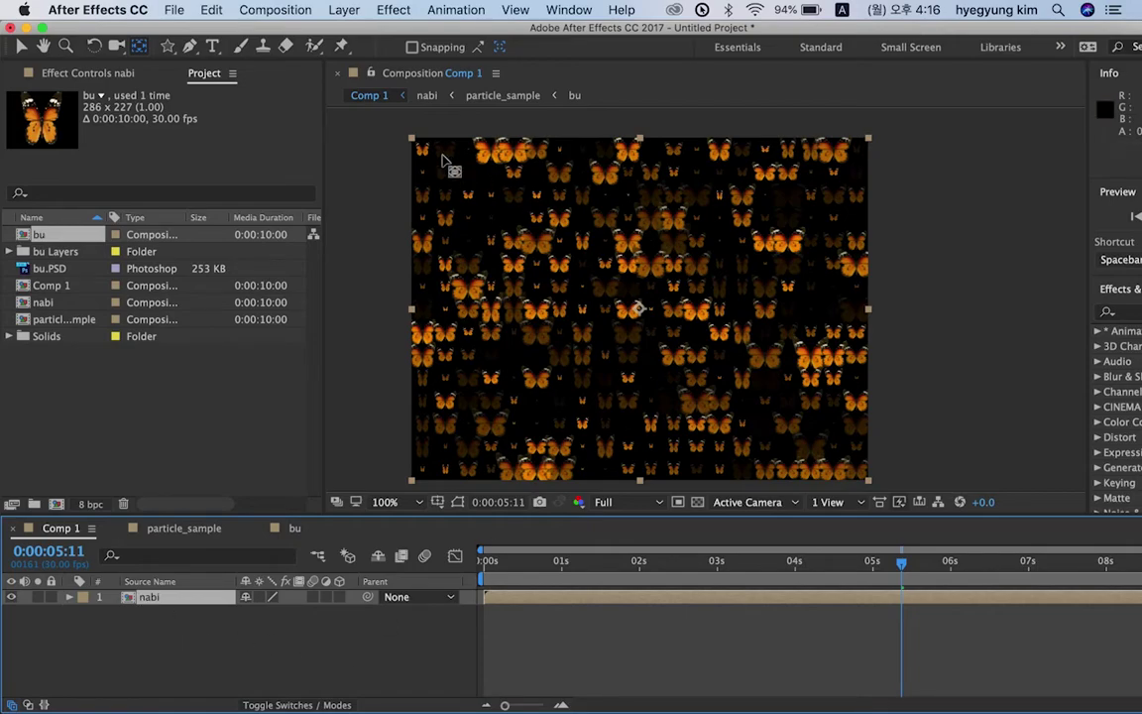
- Draw a closed vase-shaped mask on the nabi layer with the Pen tool, with a narrow neck and rounded body, and deselect it
click(190, 46)
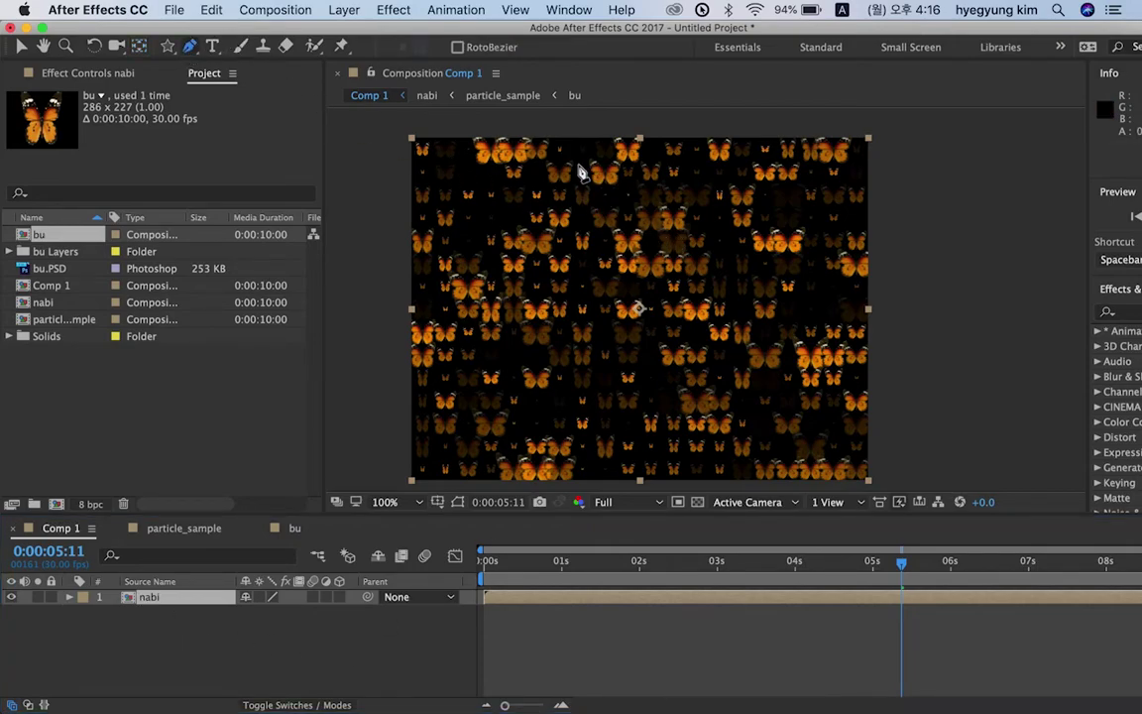
click(583, 143)
click(690, 143)
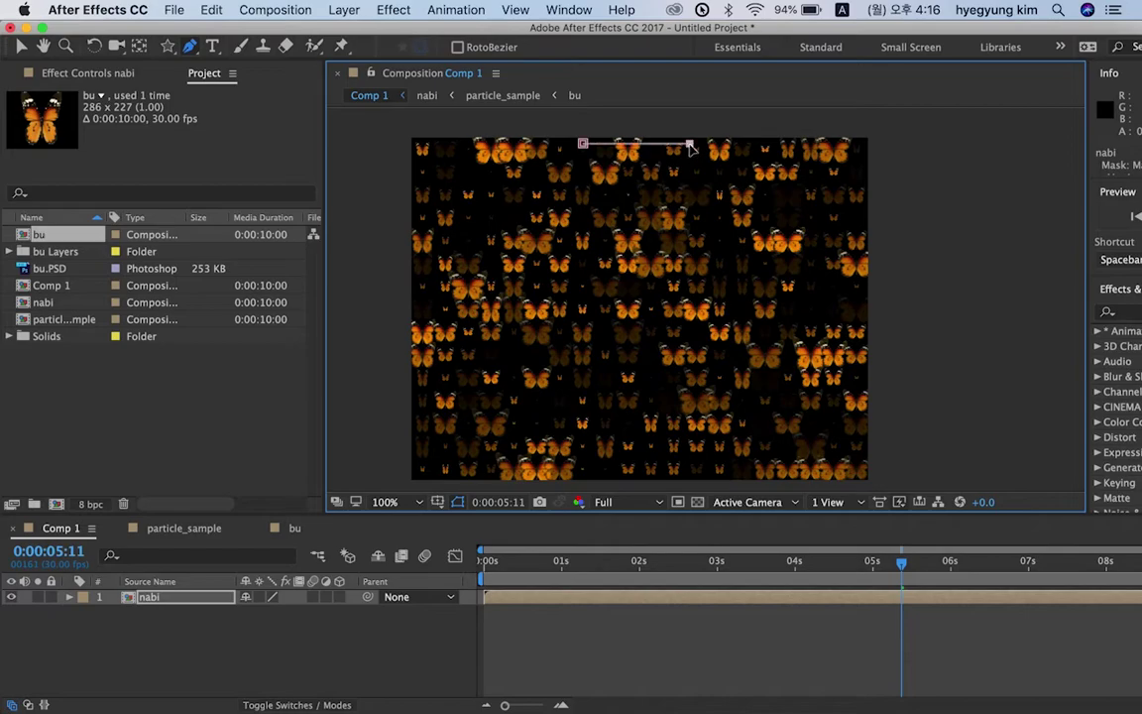
drag(707, 322, 763, 359)
drag(658, 480, 600, 478)
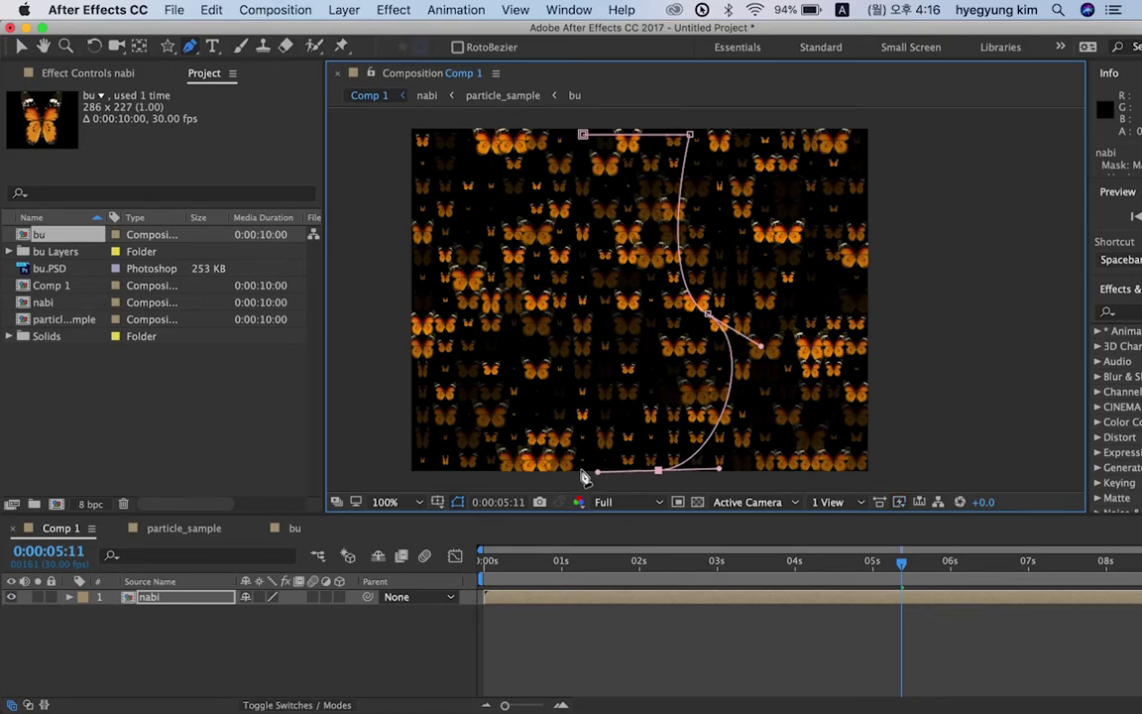
click(577, 472)
drag(555, 323, 622, 263)
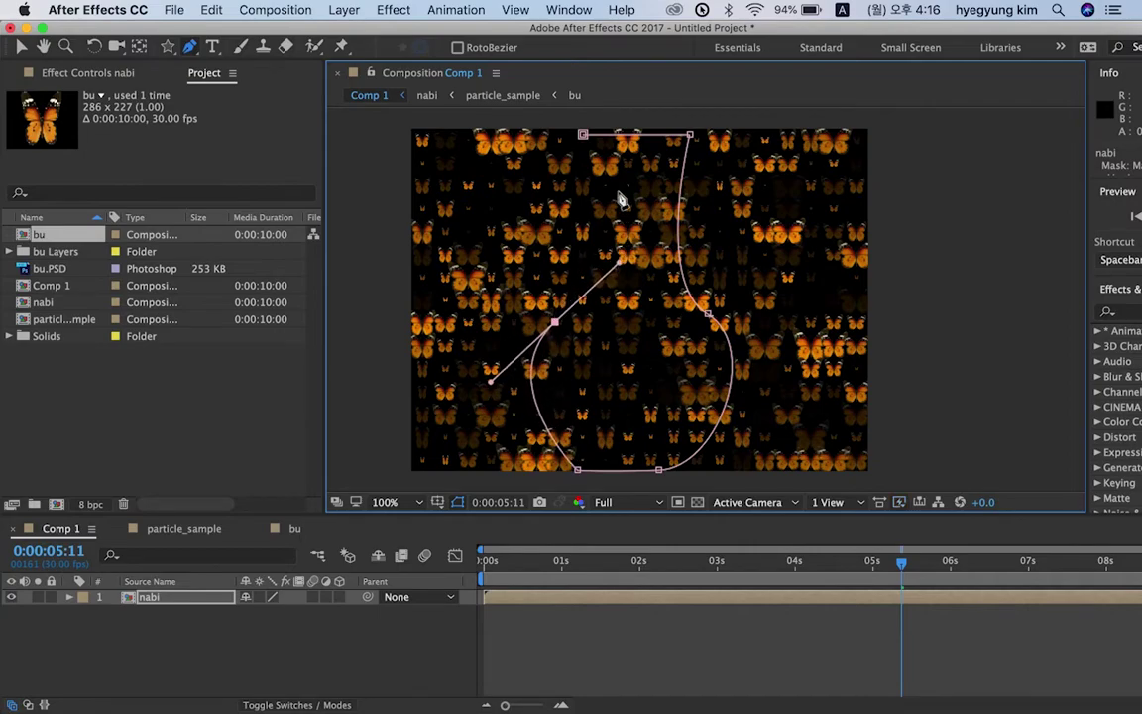
click(583, 135)
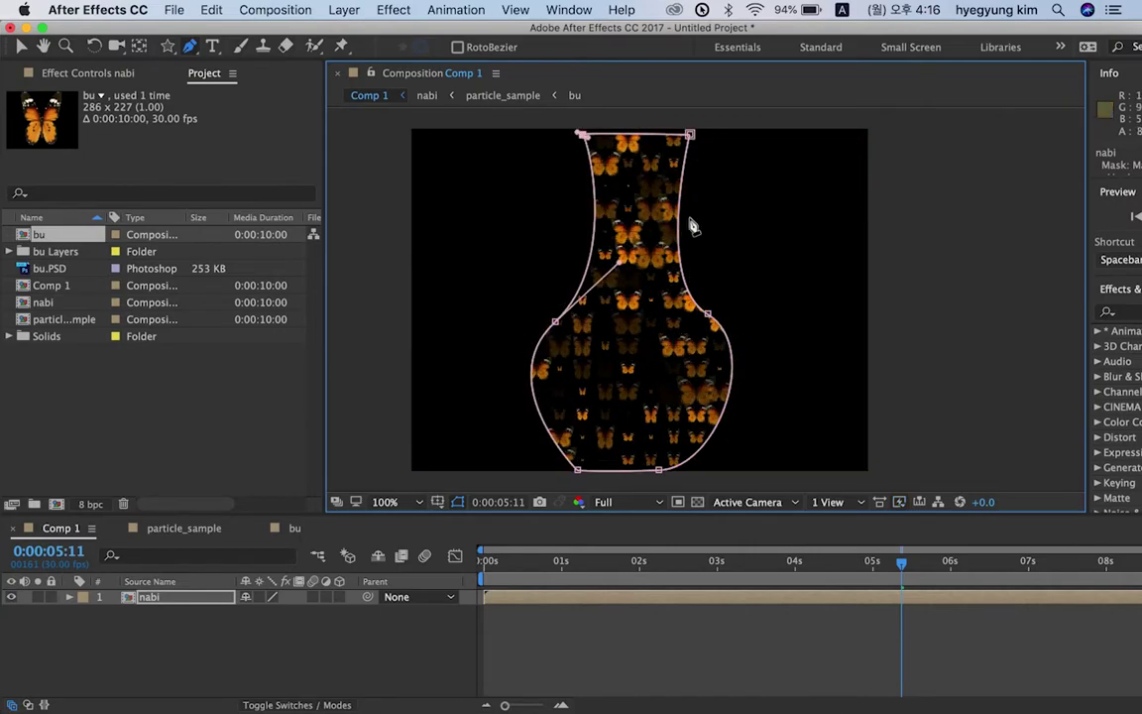
click(21, 45)
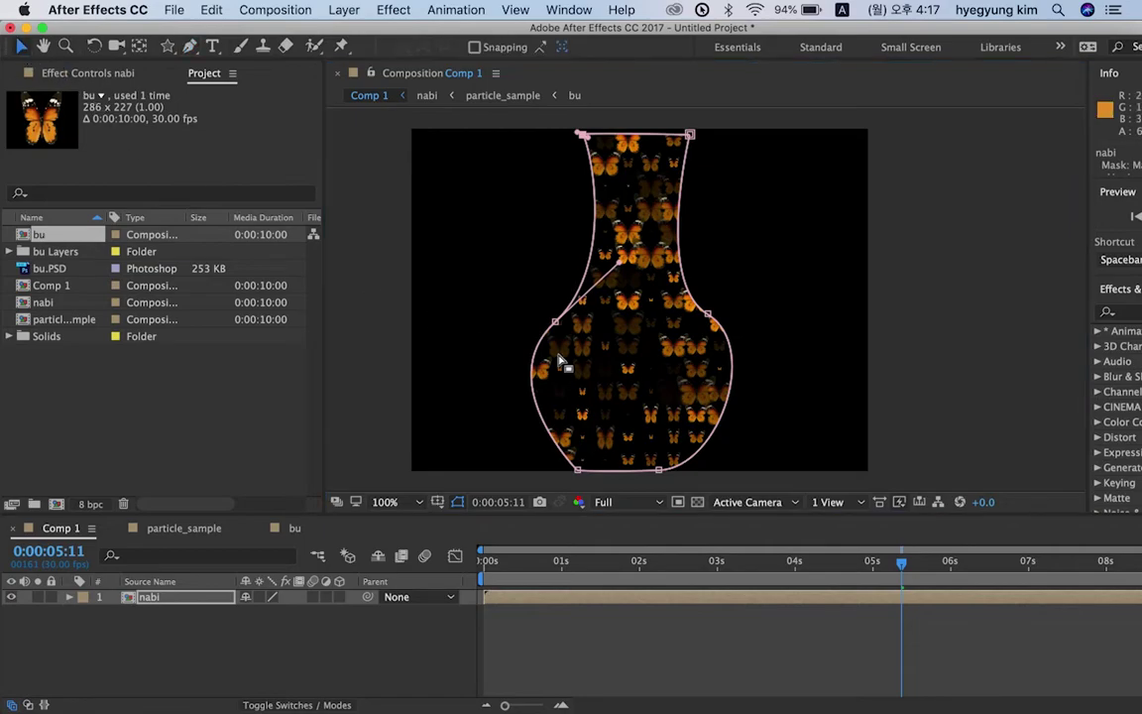
click(486, 359)
- Preview the masked butterfly animation in Comp 1 from the first frame
drag(903, 603, 438, 603)
key(space)
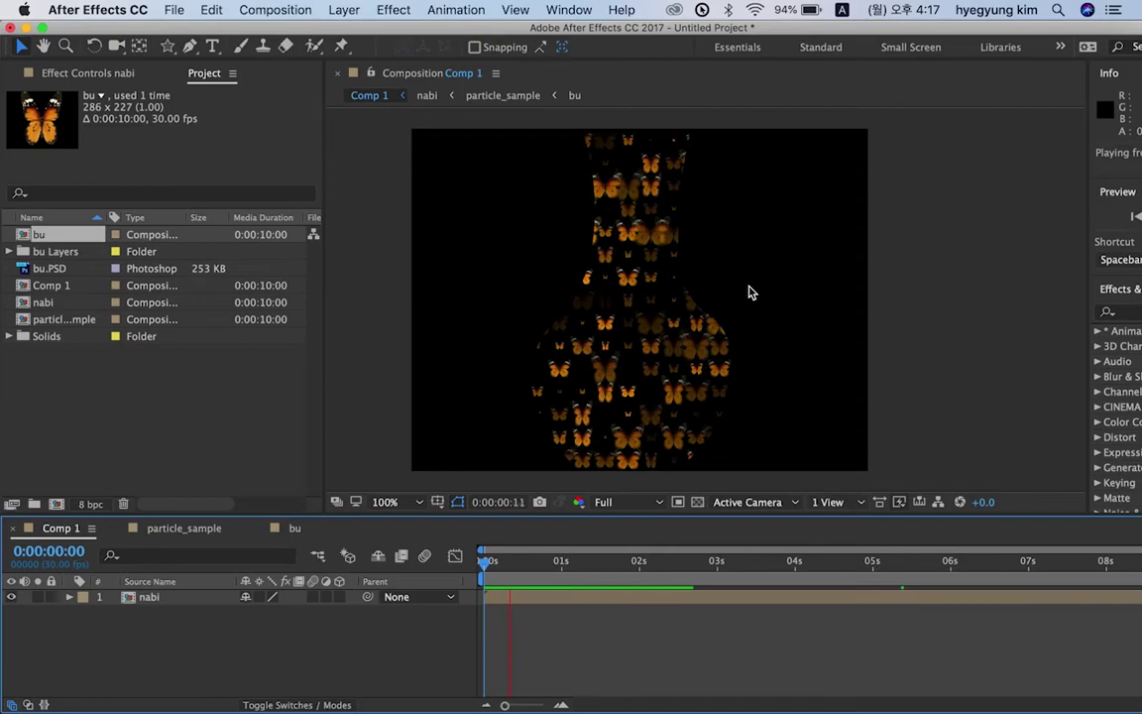
click(889, 348)
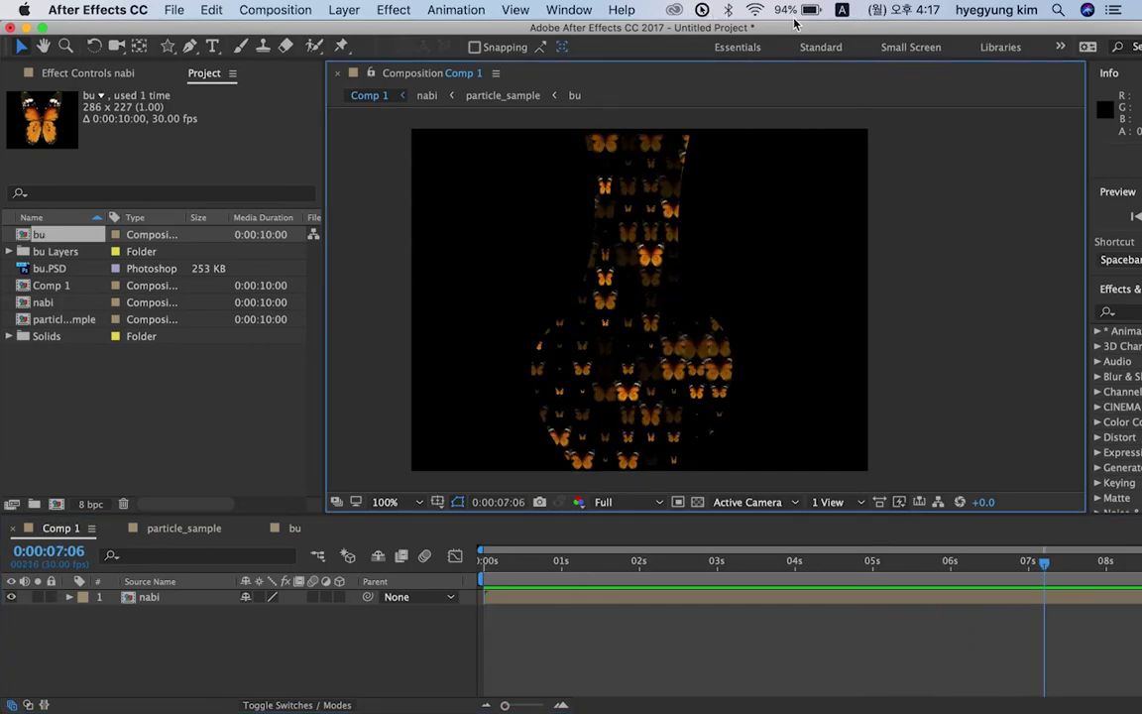